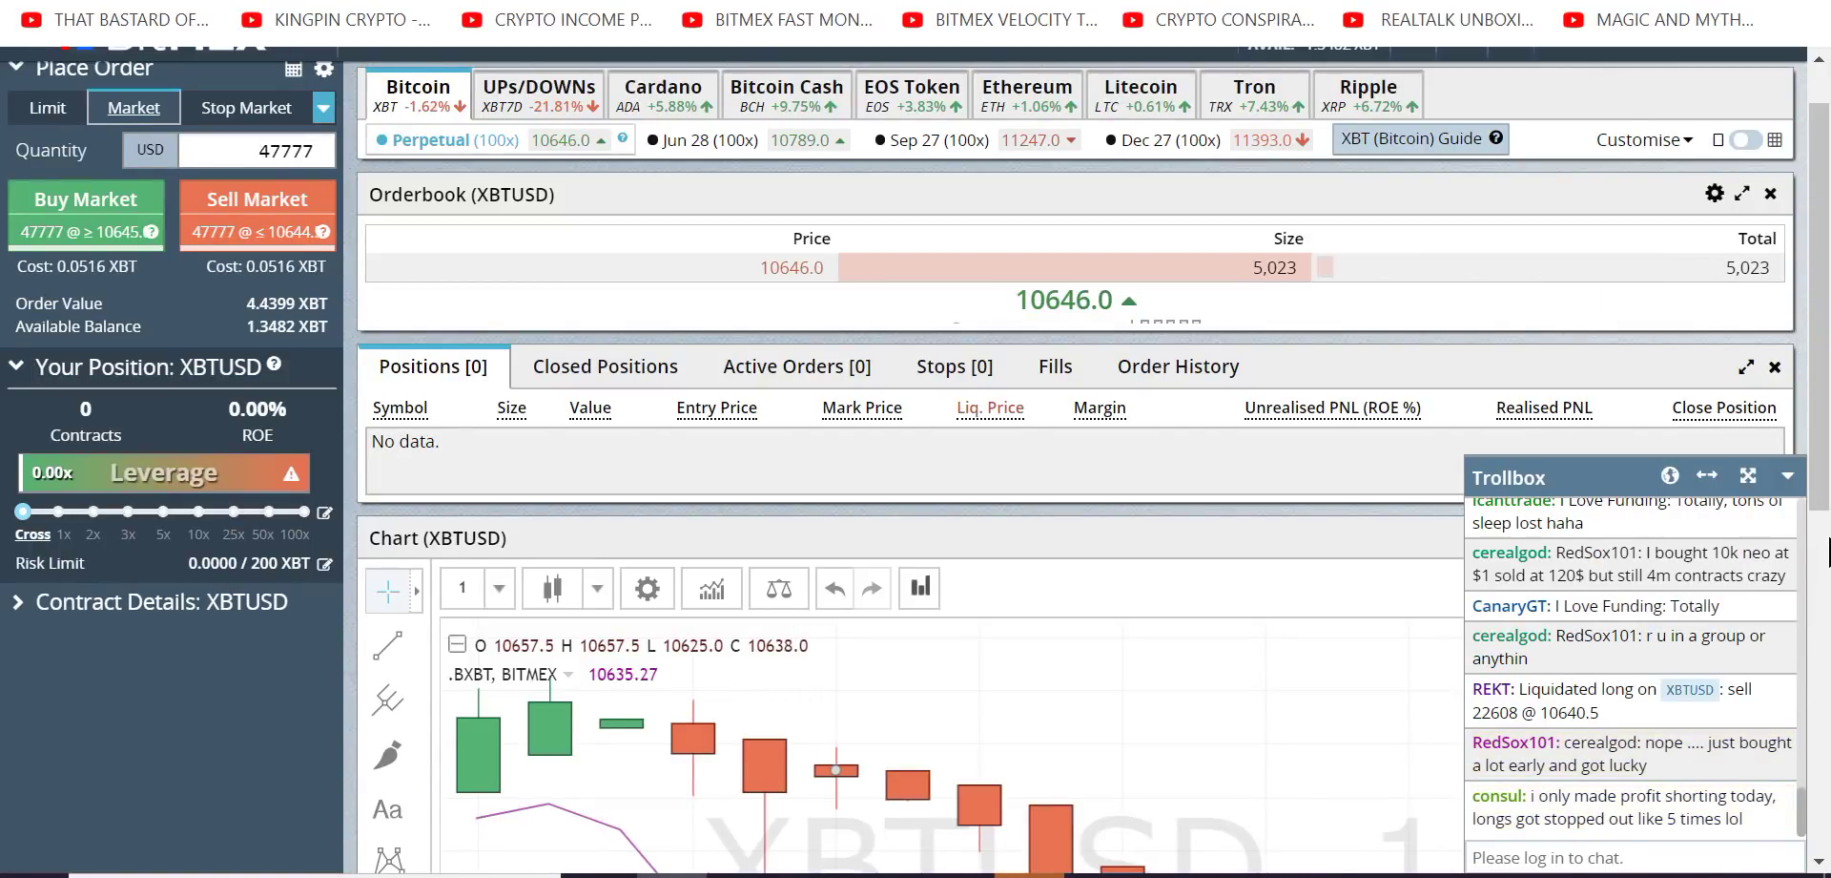
Step: Scroll through the Trollbox and post a chat message saying it's time to get out of this box
scroll(1812, 796, up, 2)
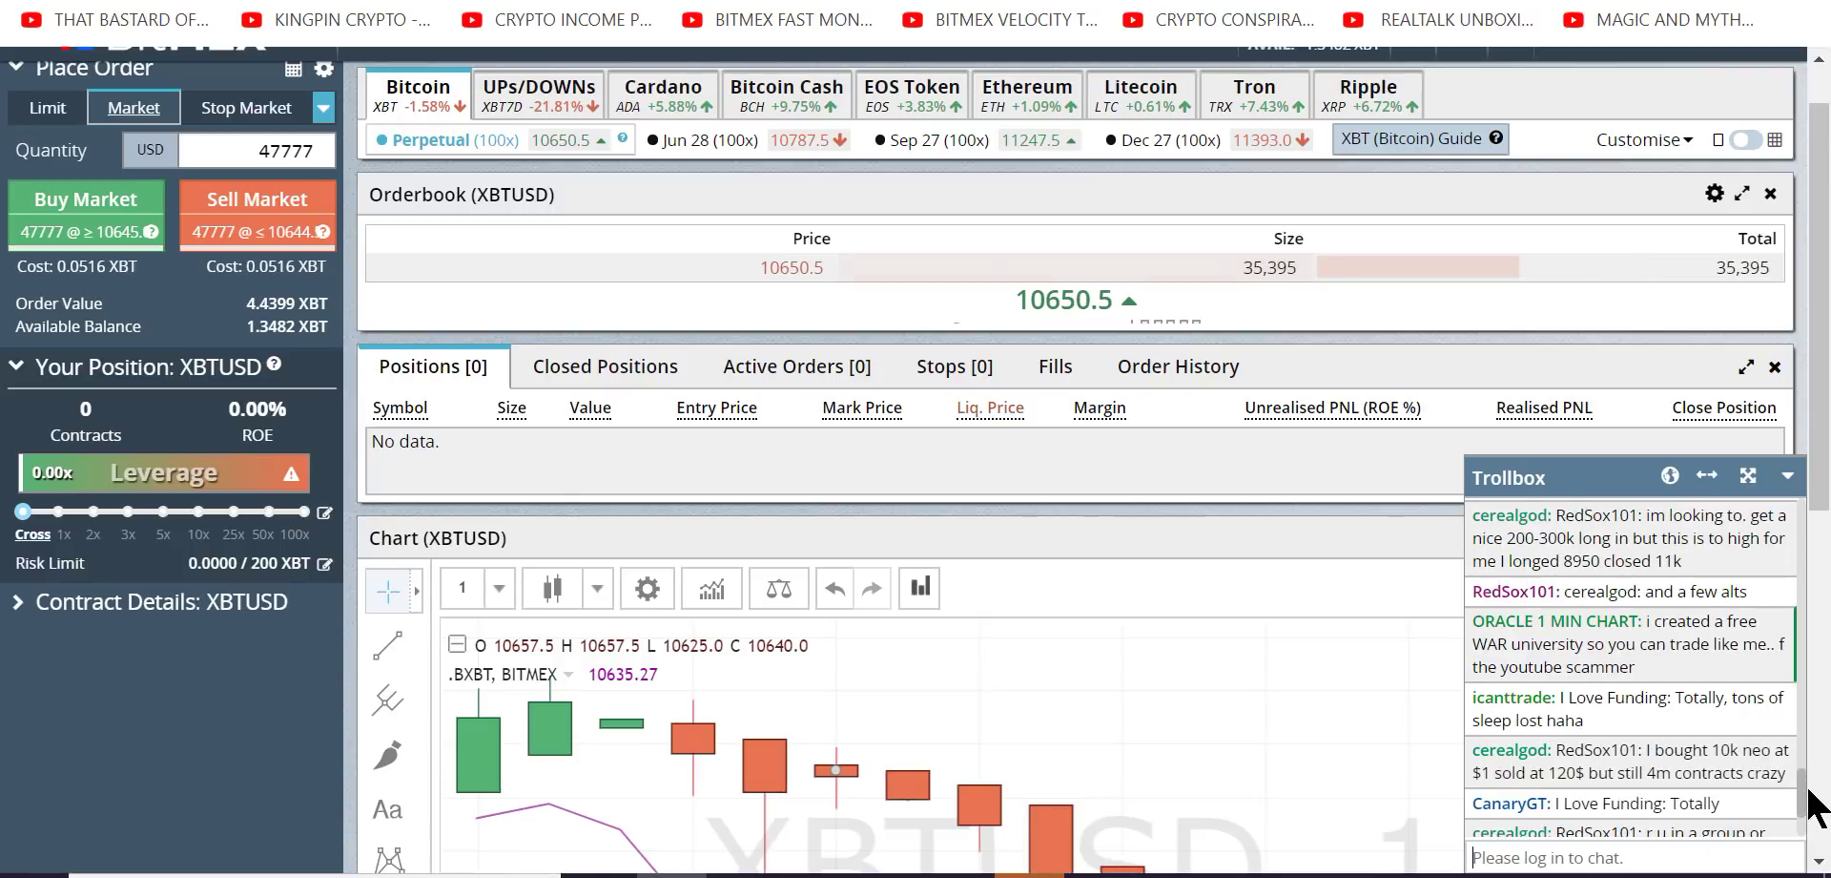
scroll(1811, 796, up, 3)
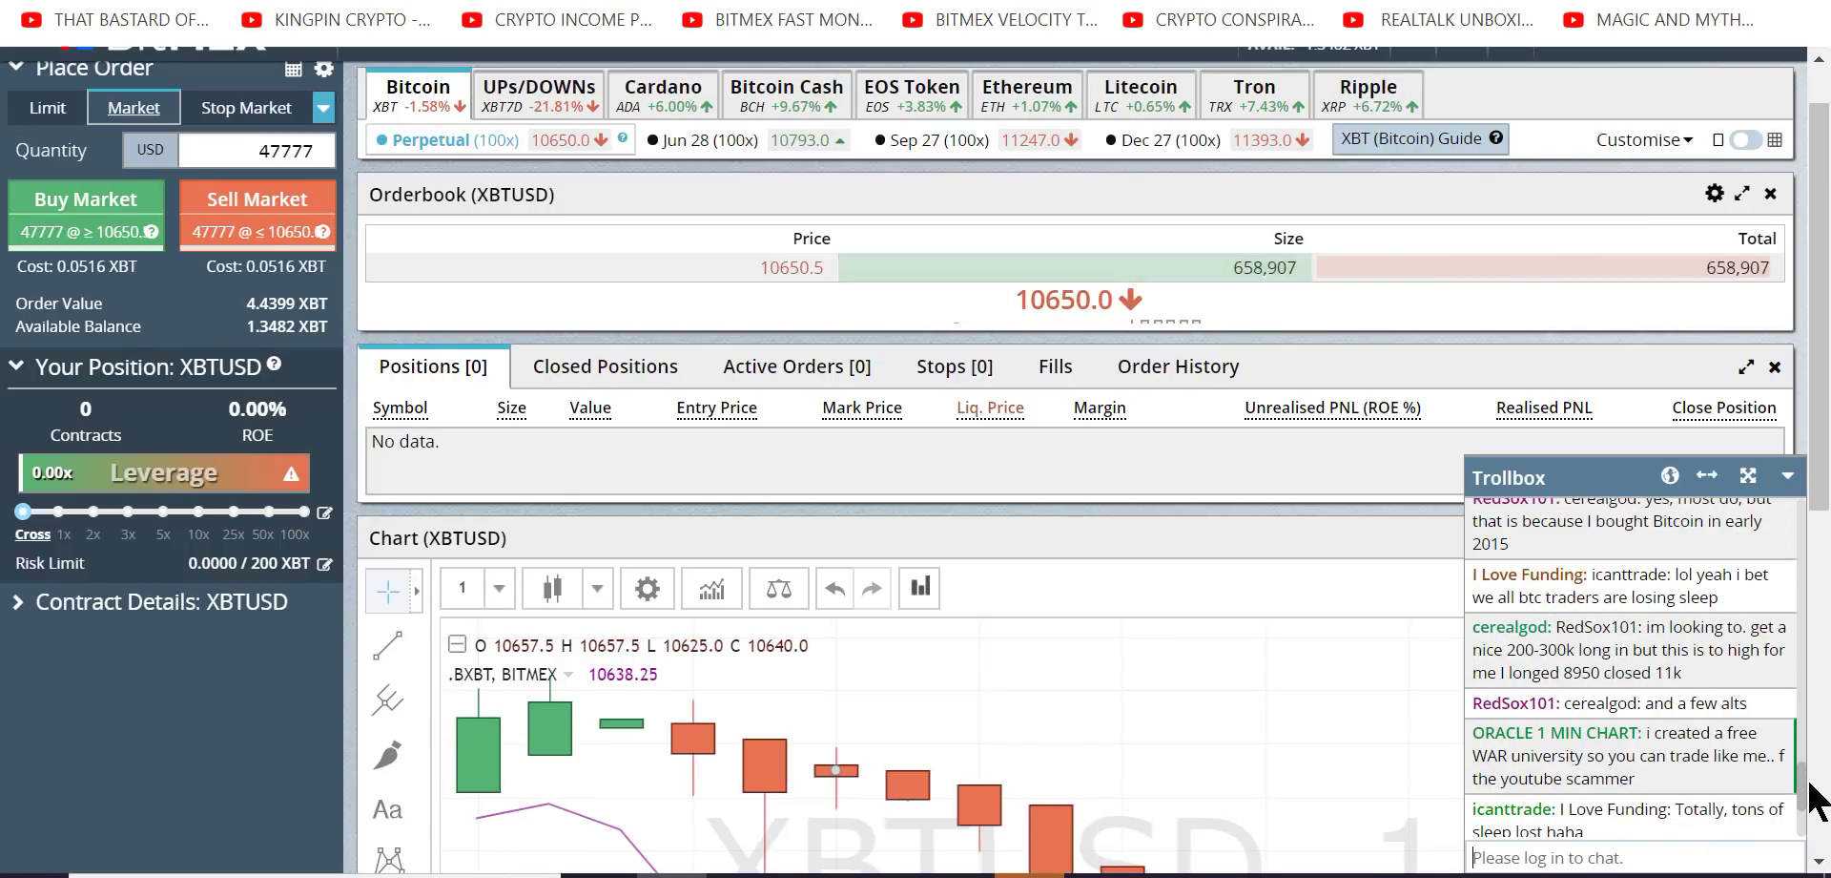
scroll(1813, 799, down, 1)
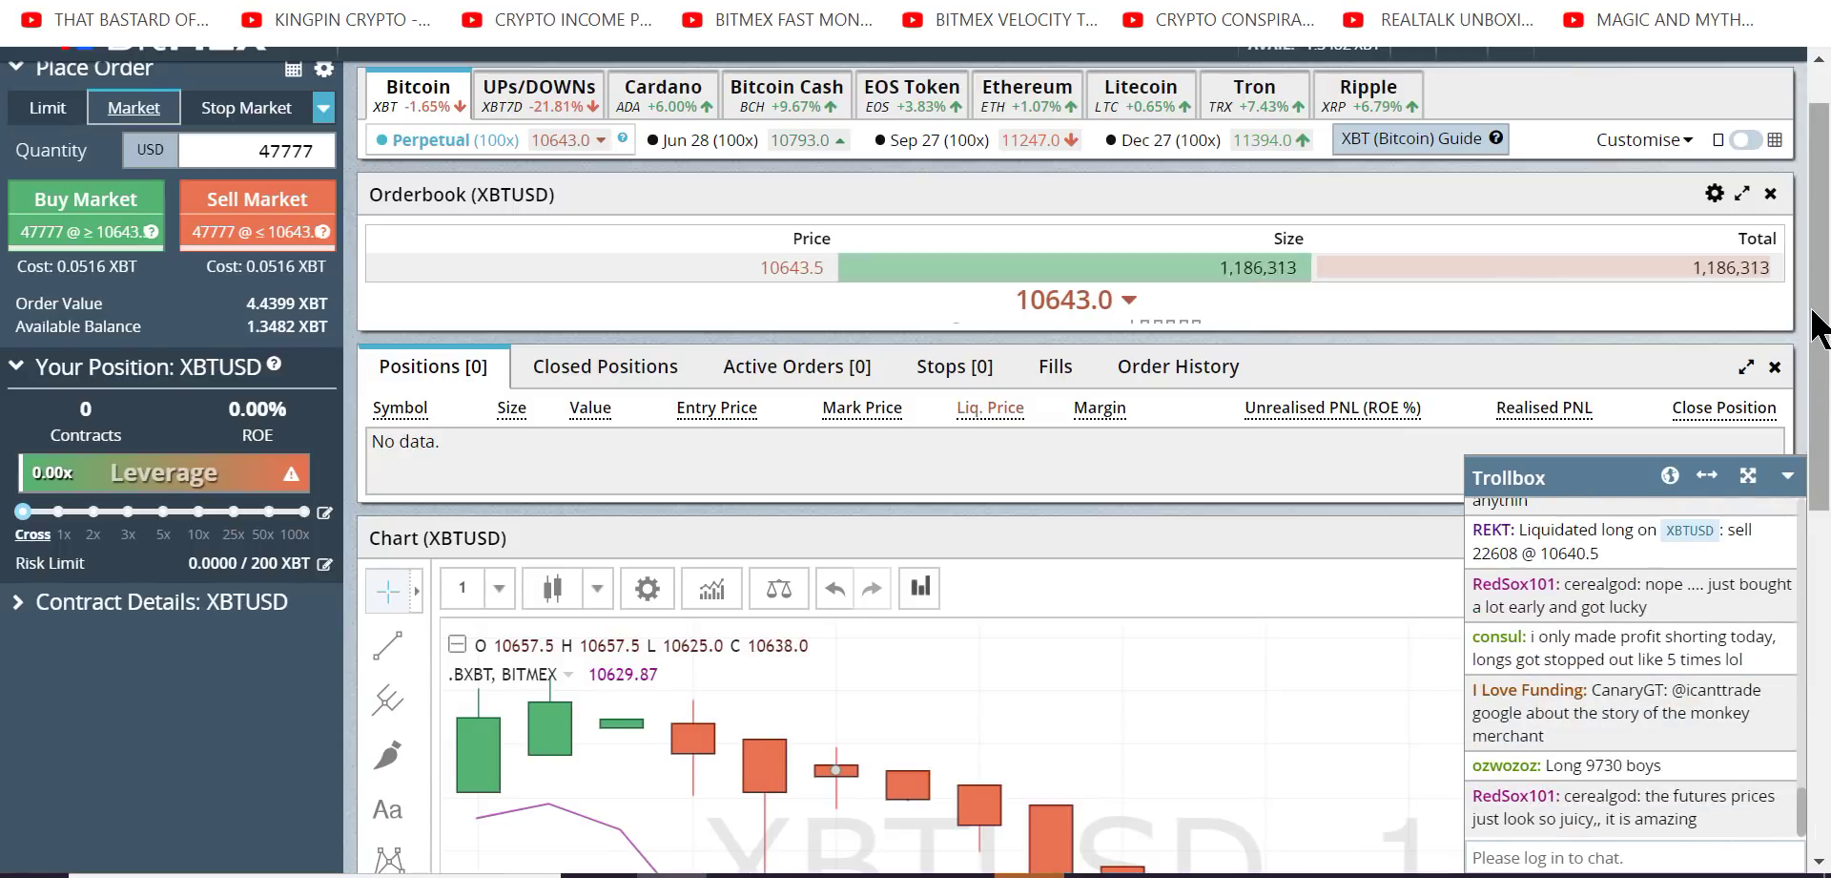
scroll(1822, 444, down, 3)
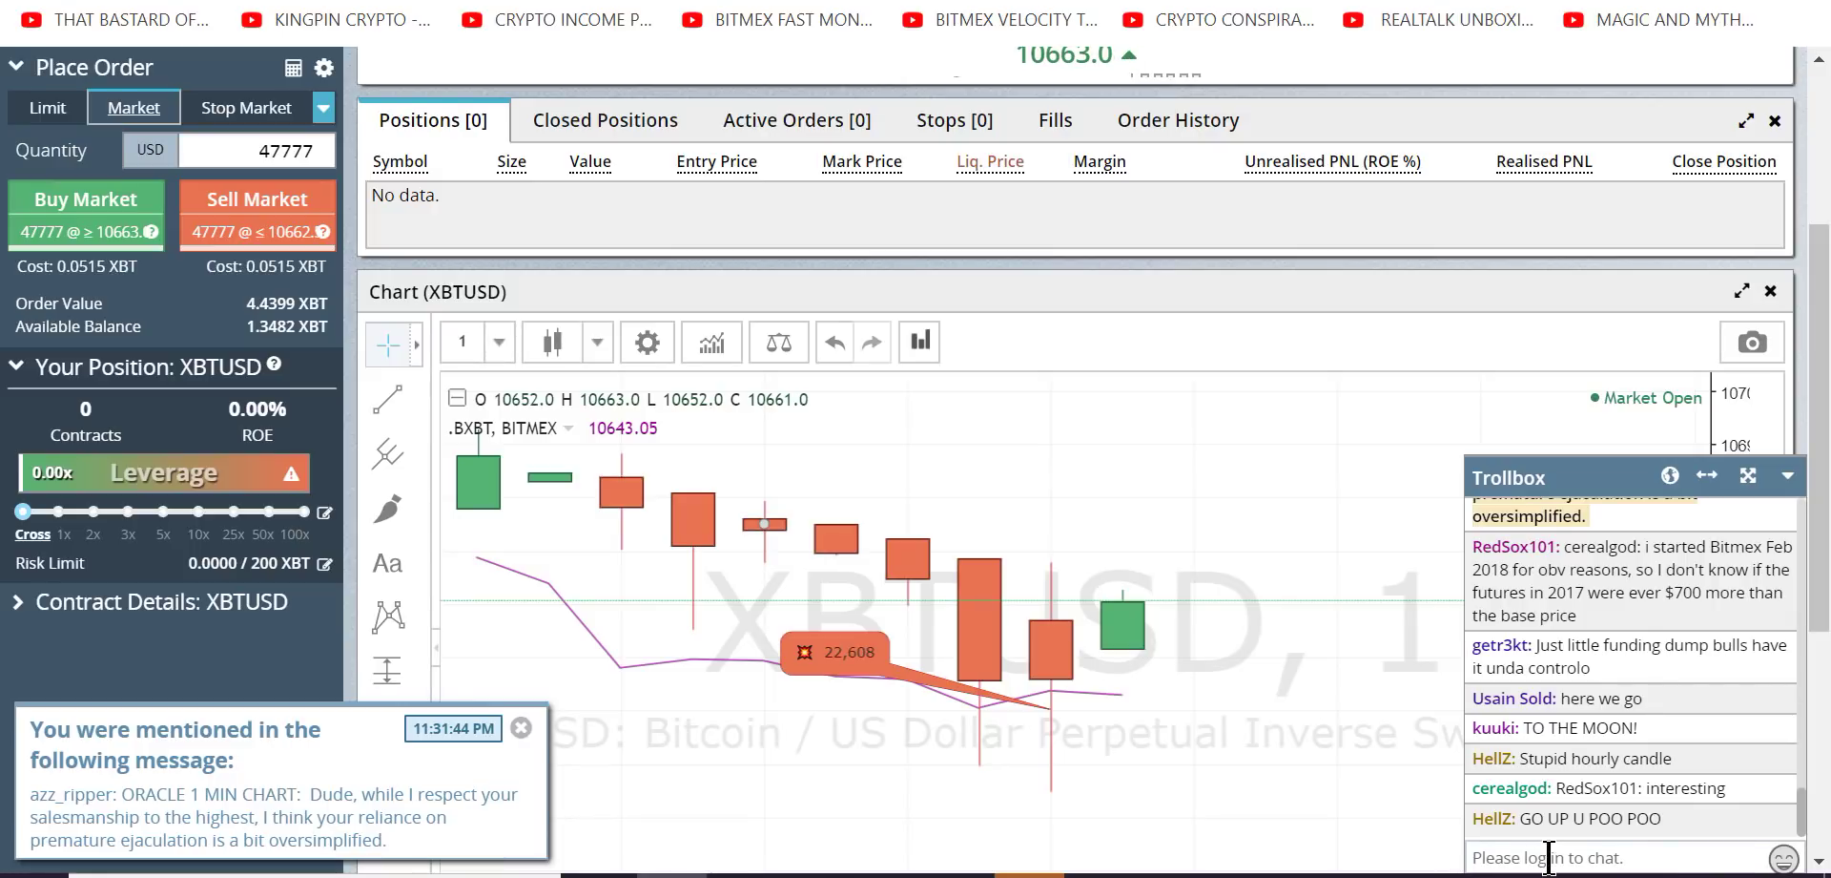
text(bro .. time to get out of this)
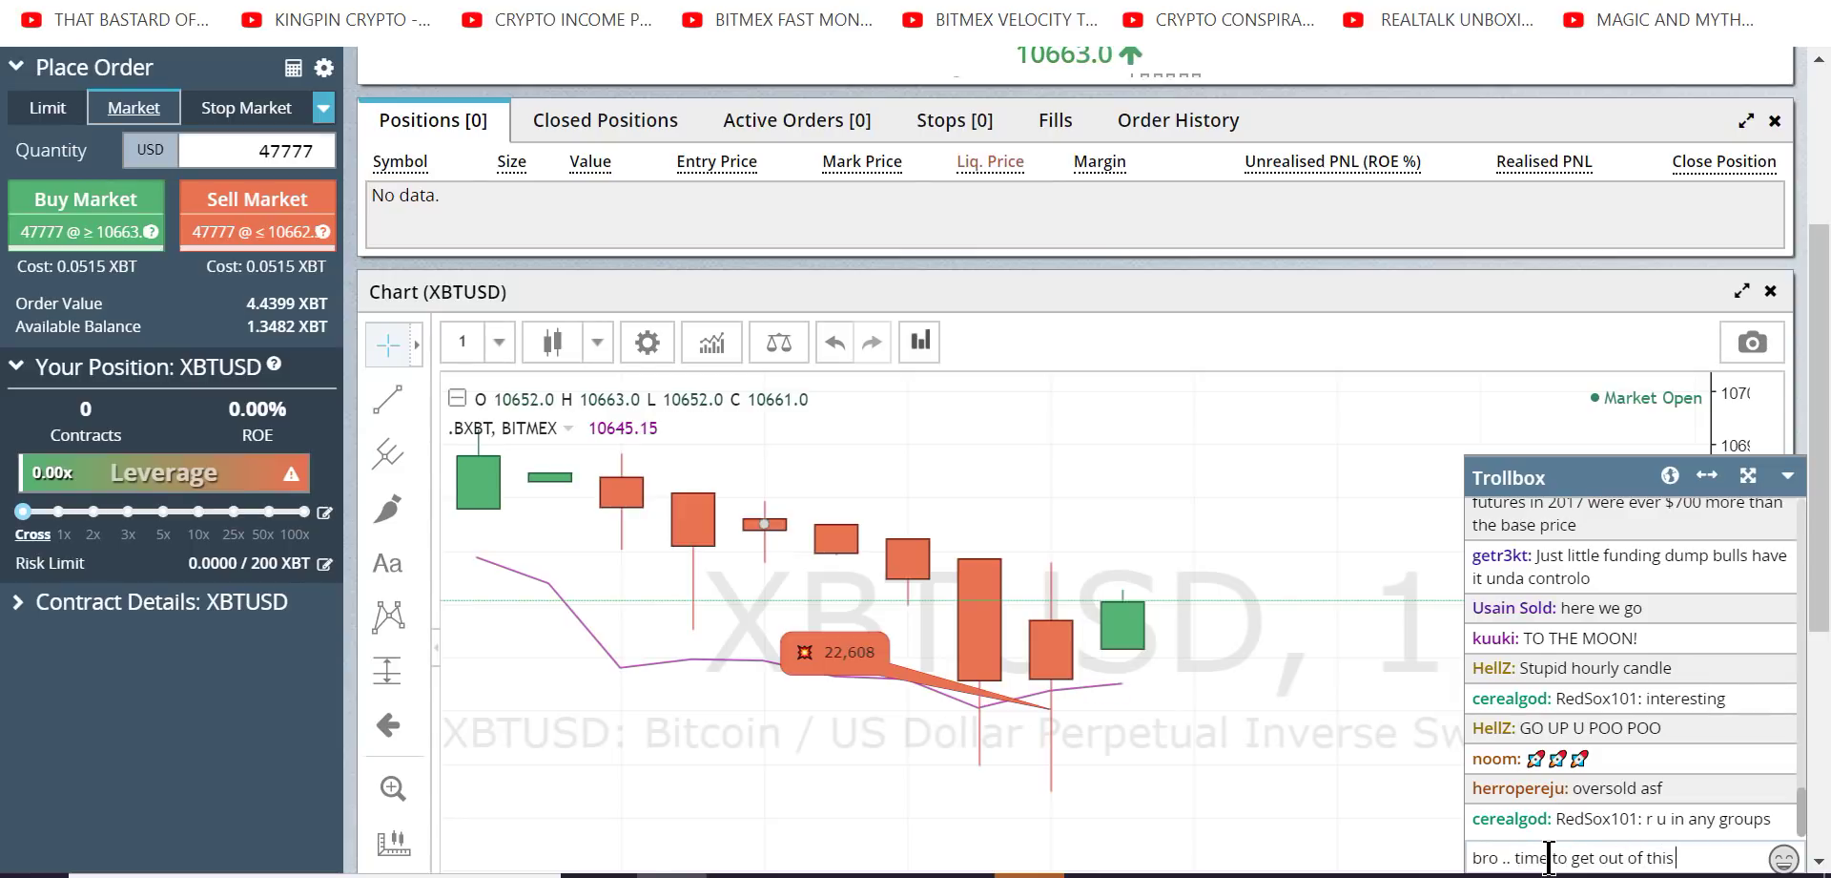
key(Return)
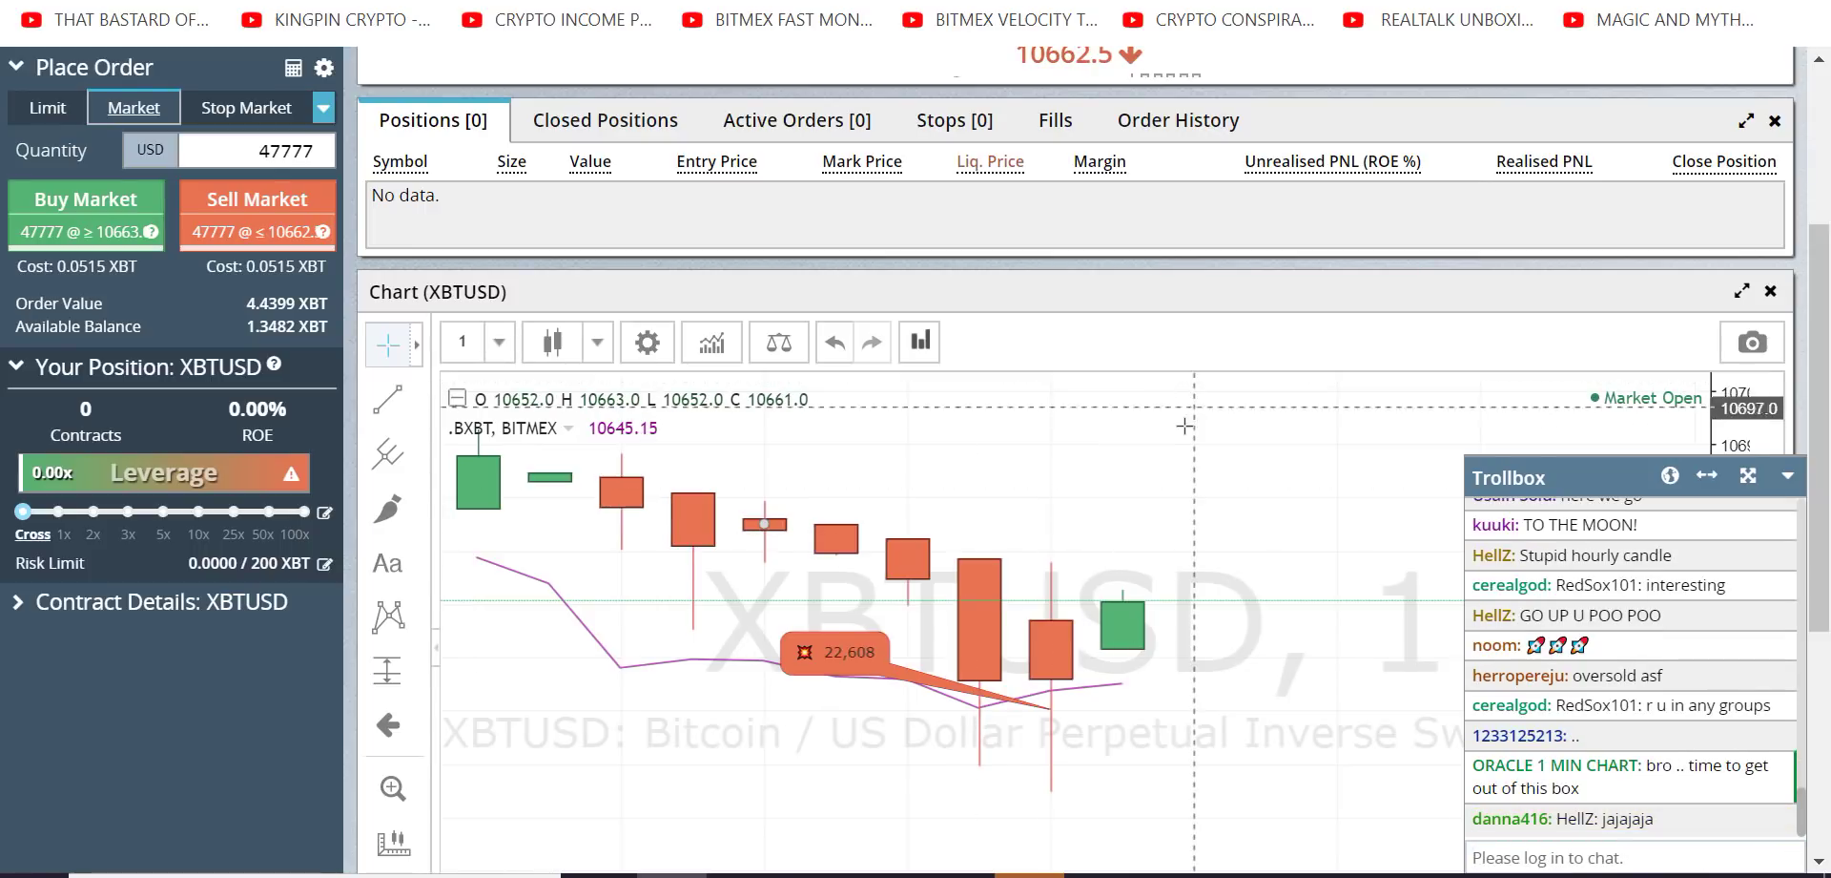
Step: Switch the XBTUSD chart to 6h candles, collapse the Trollbox, then return to 1-minute candles
click(497, 346)
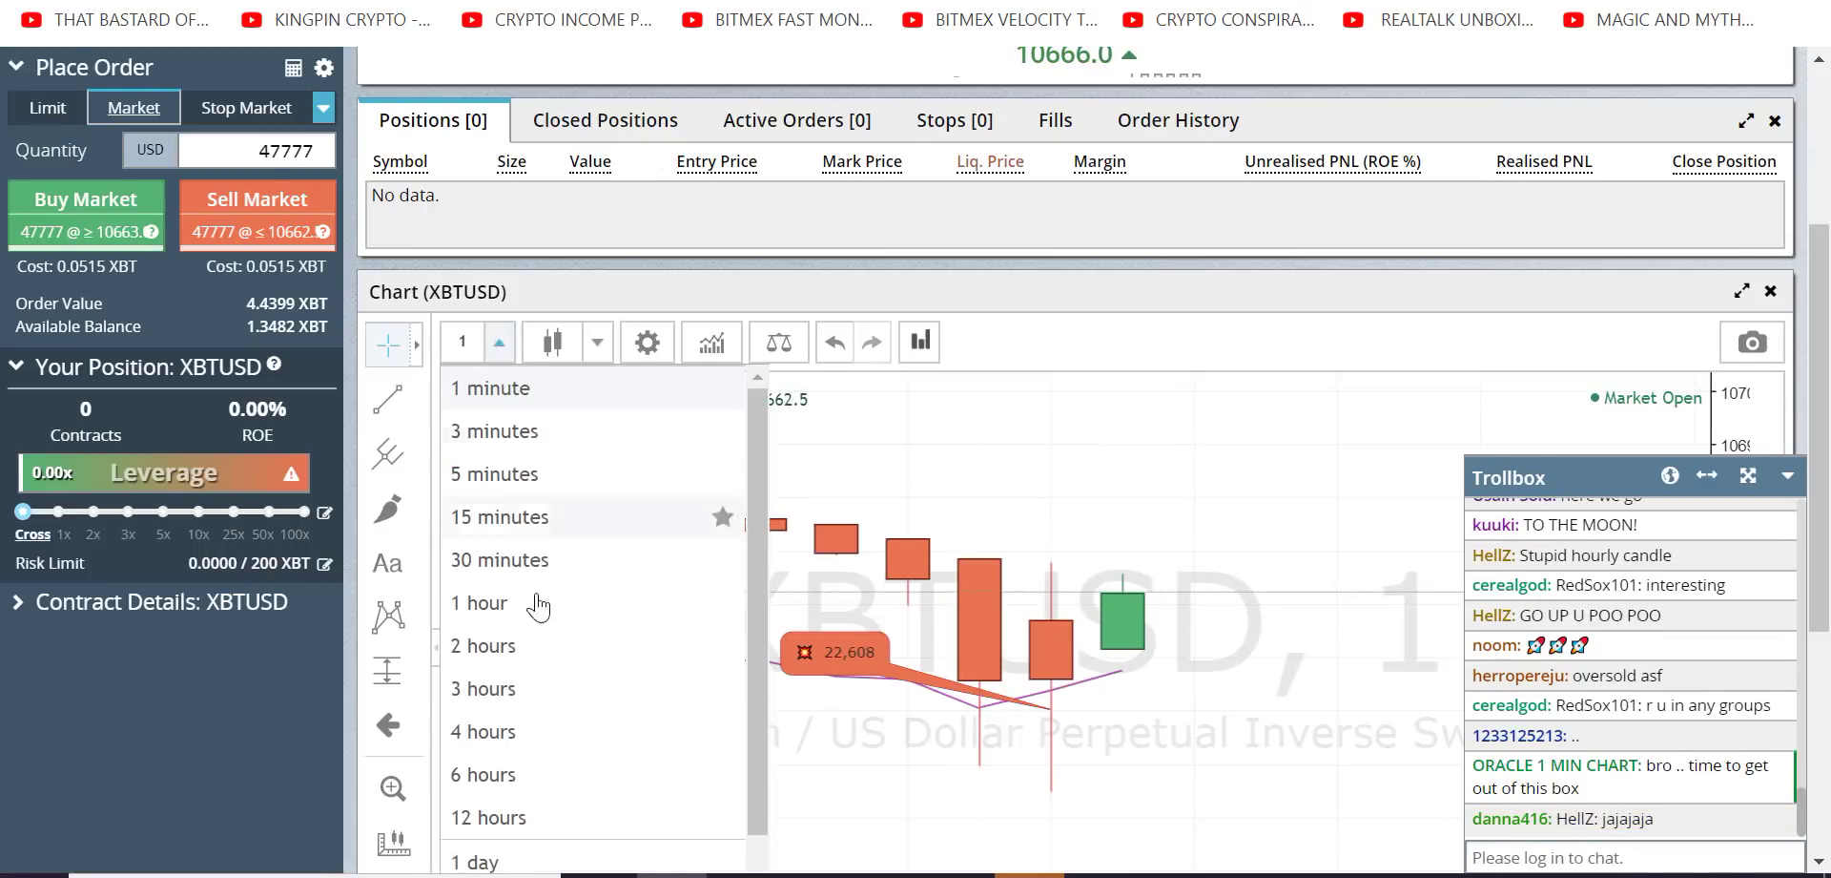
click(492, 774)
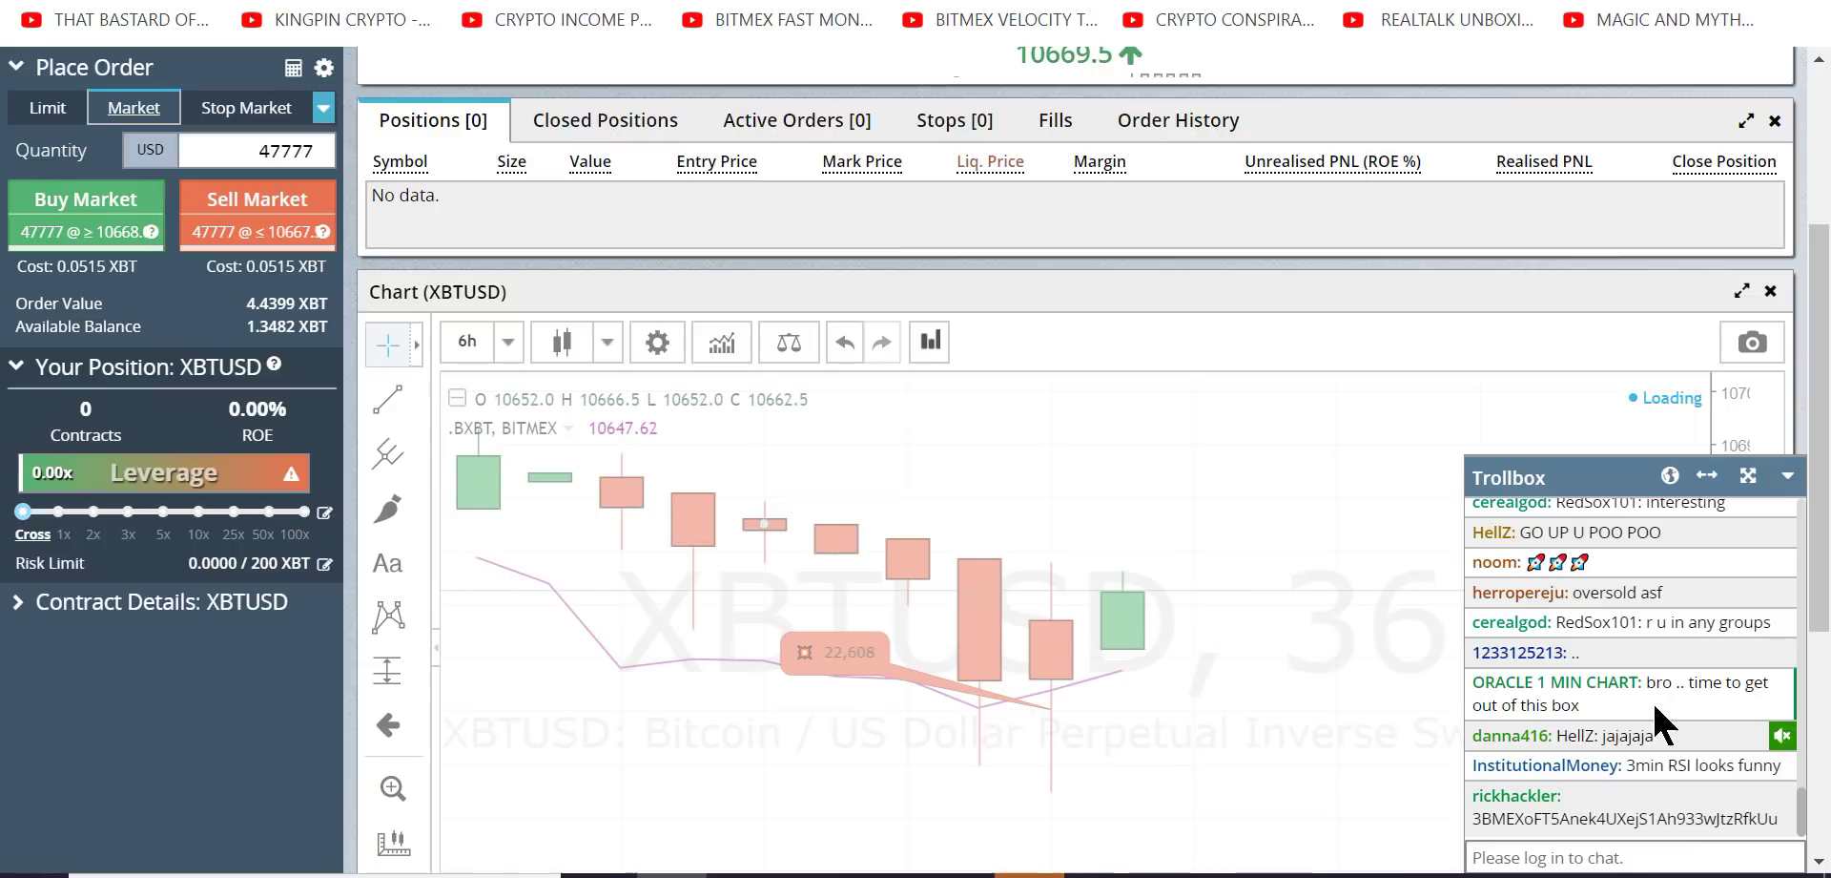
click(1787, 475)
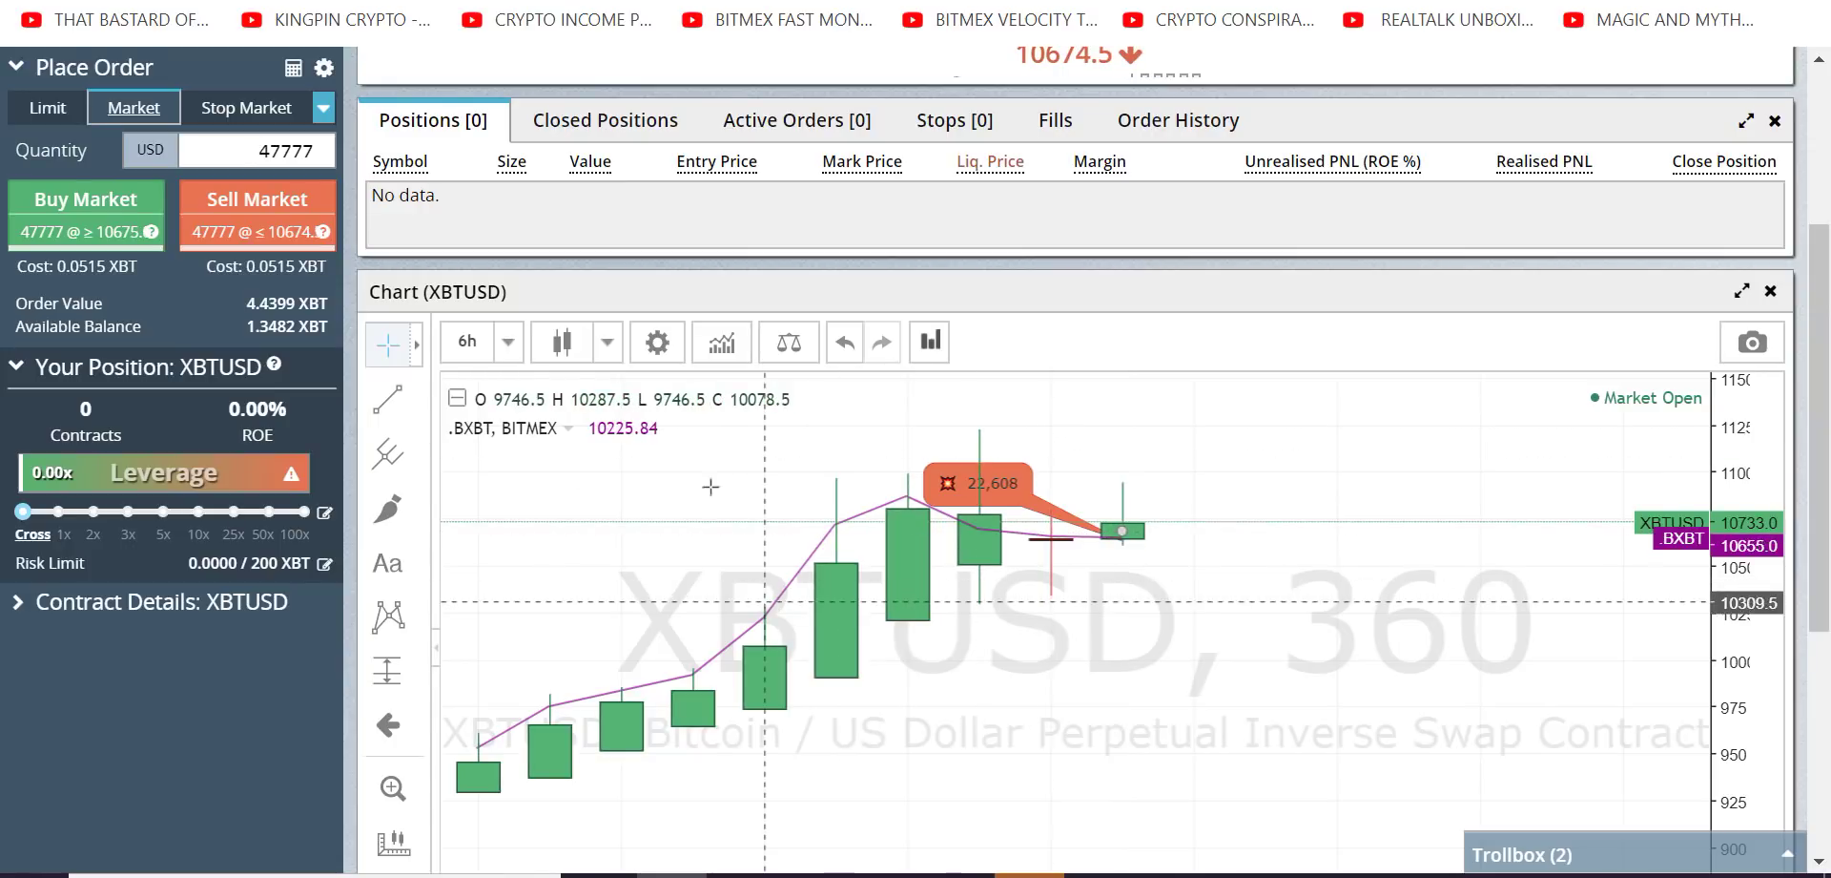
click(506, 341)
click(572, 383)
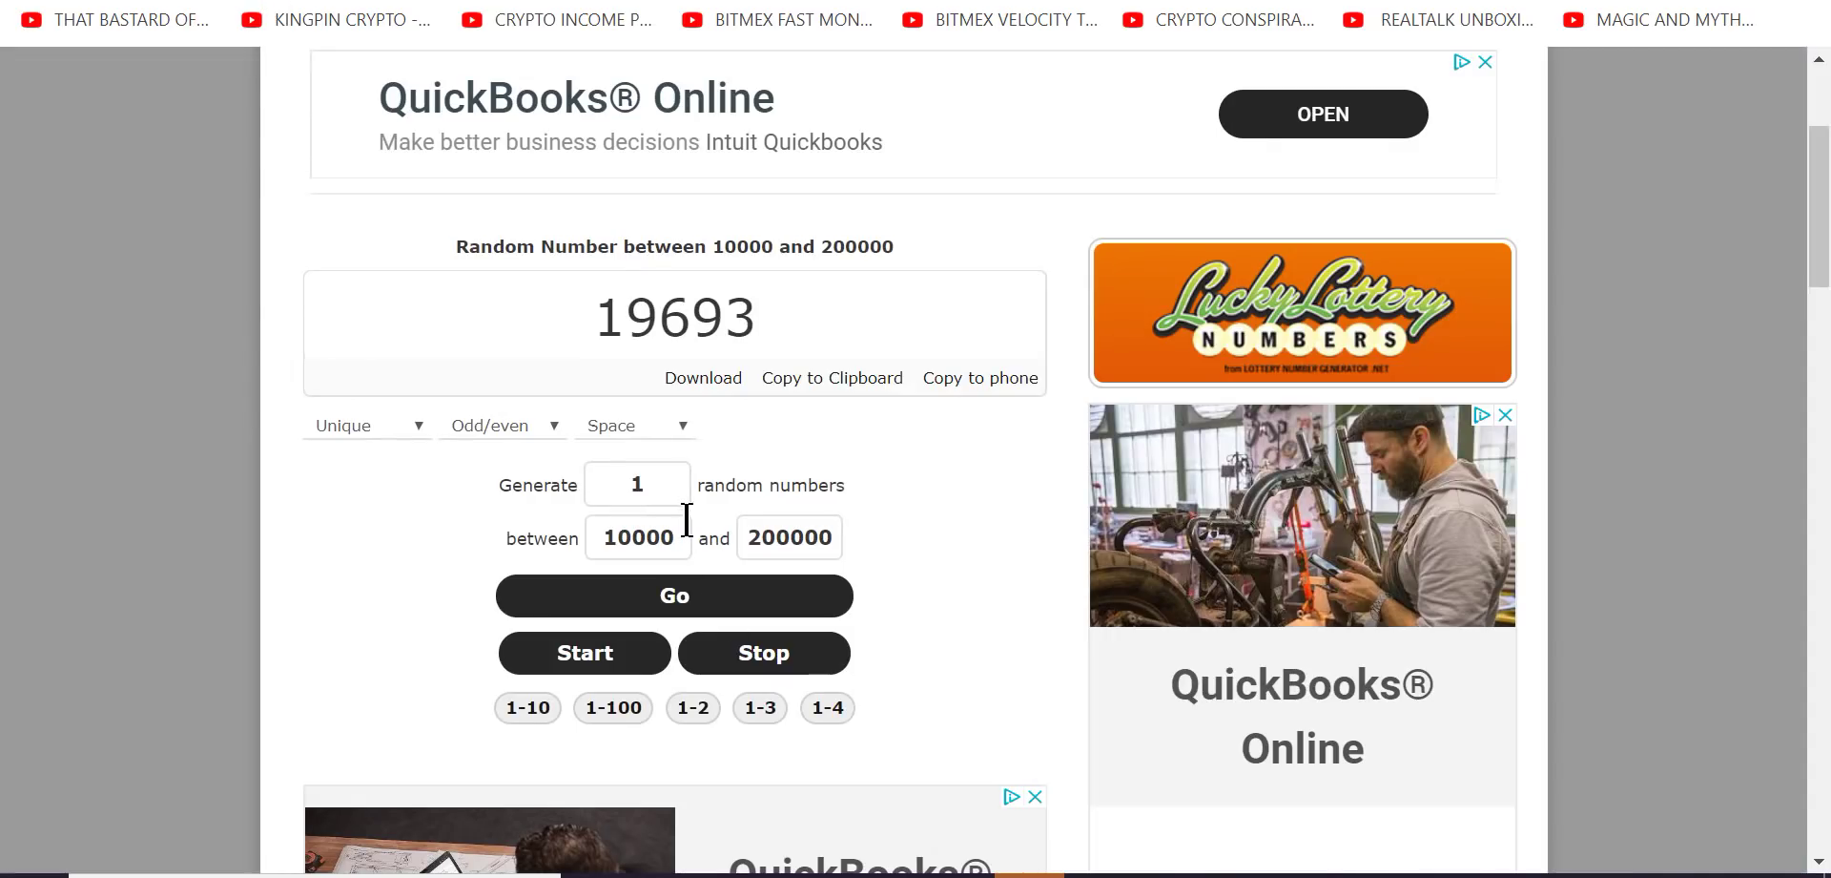
Step: Set the number generator range to 75777–100777 and start generating
drag(687, 526, 523, 543)
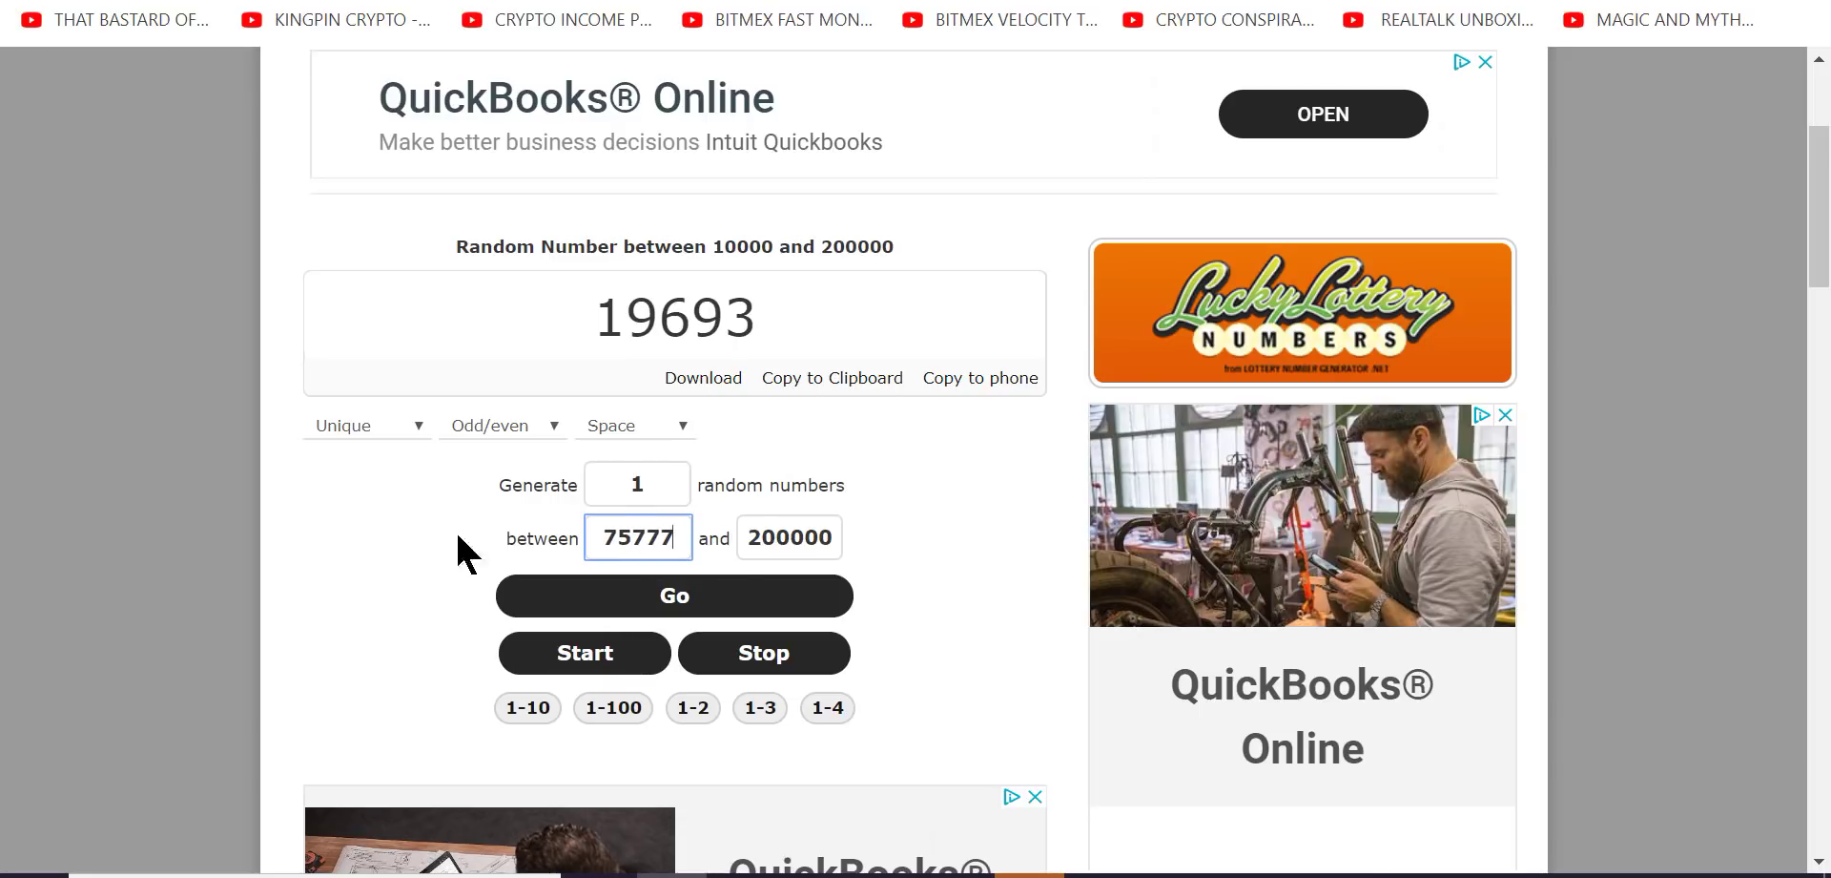
click(760, 537)
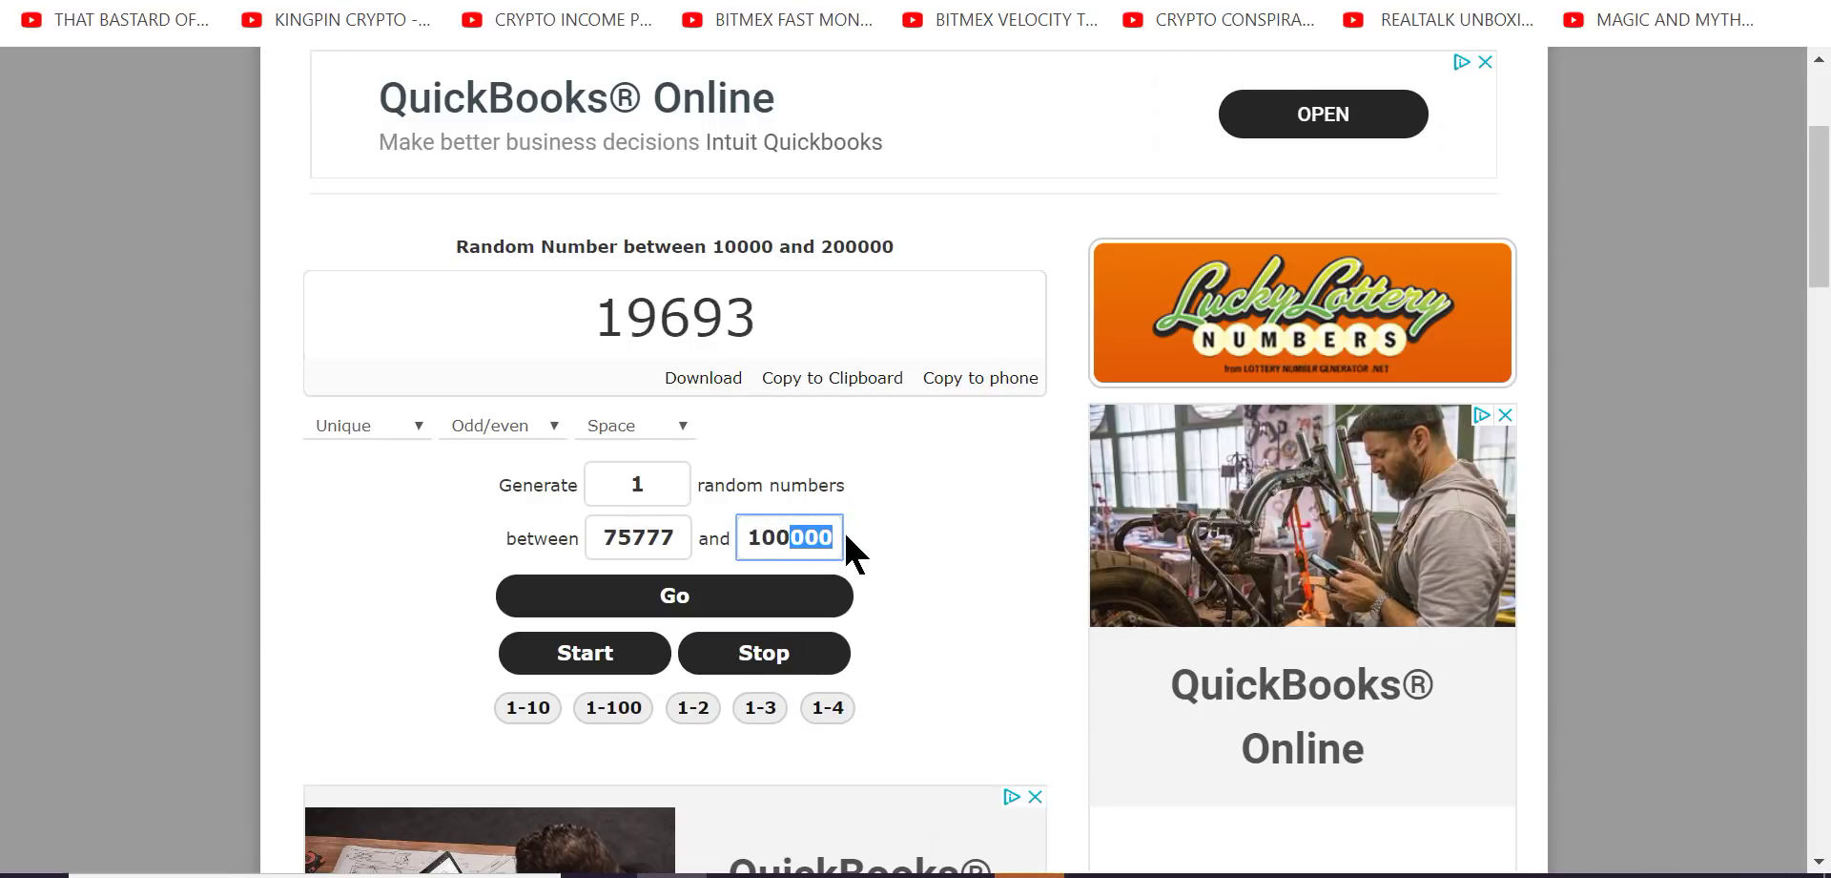
text(777)
click(588, 656)
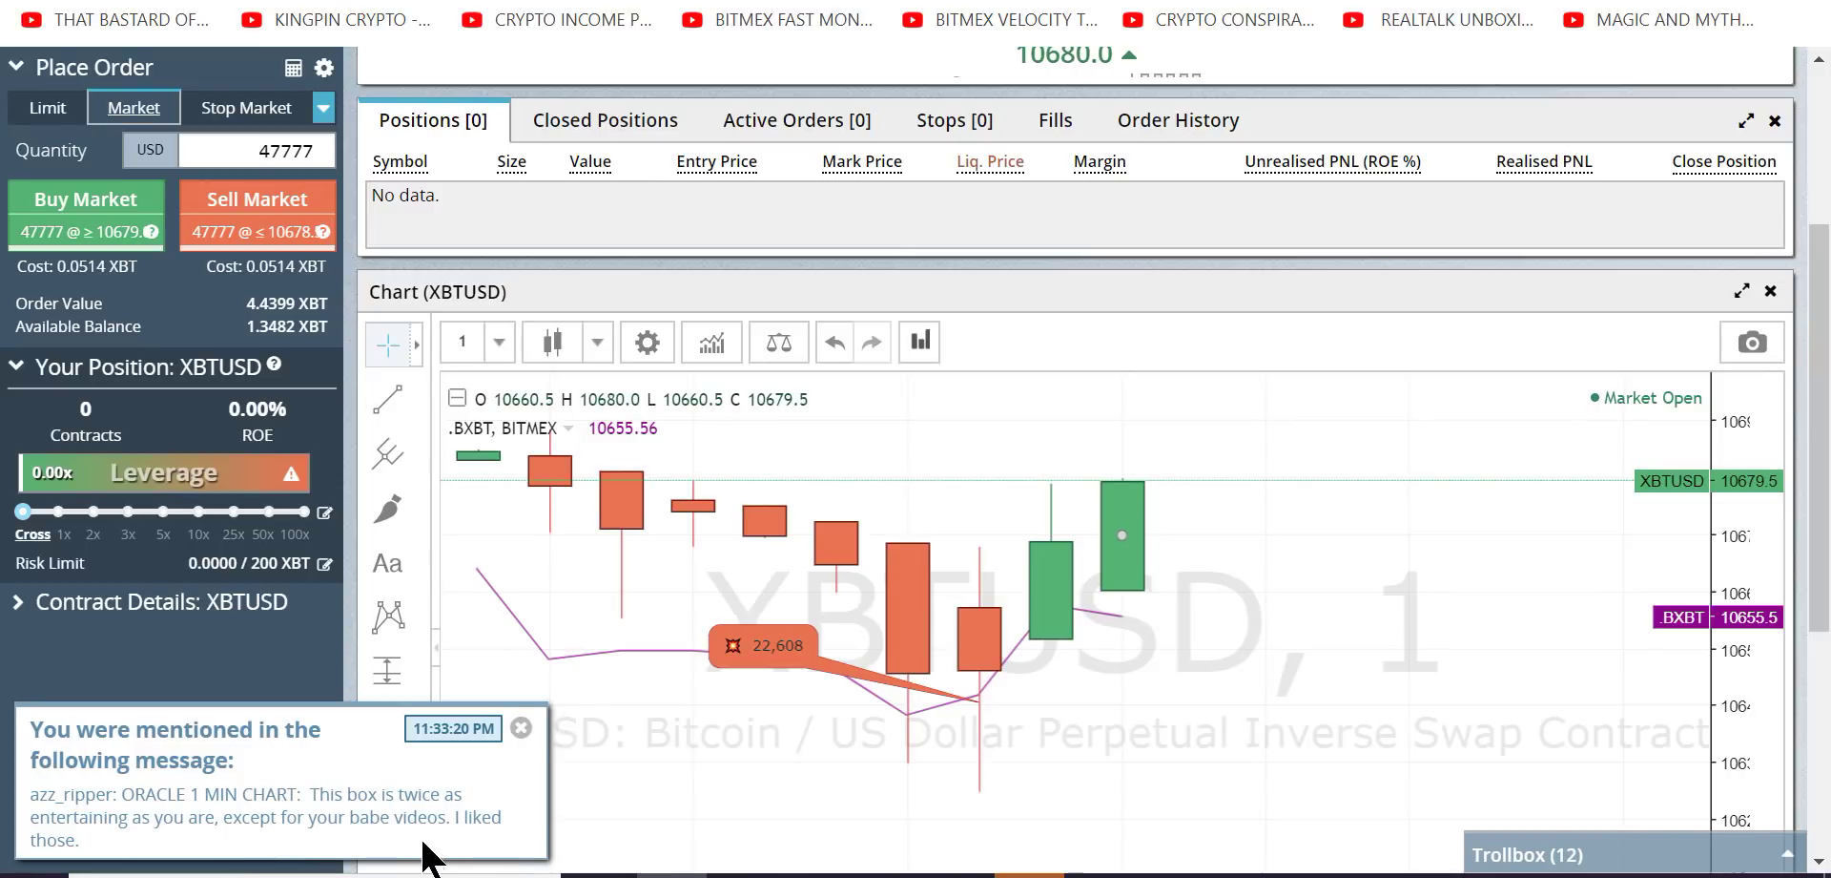
Step: Dismiss the mention notification and stop the generator at 80417
click(481, 845)
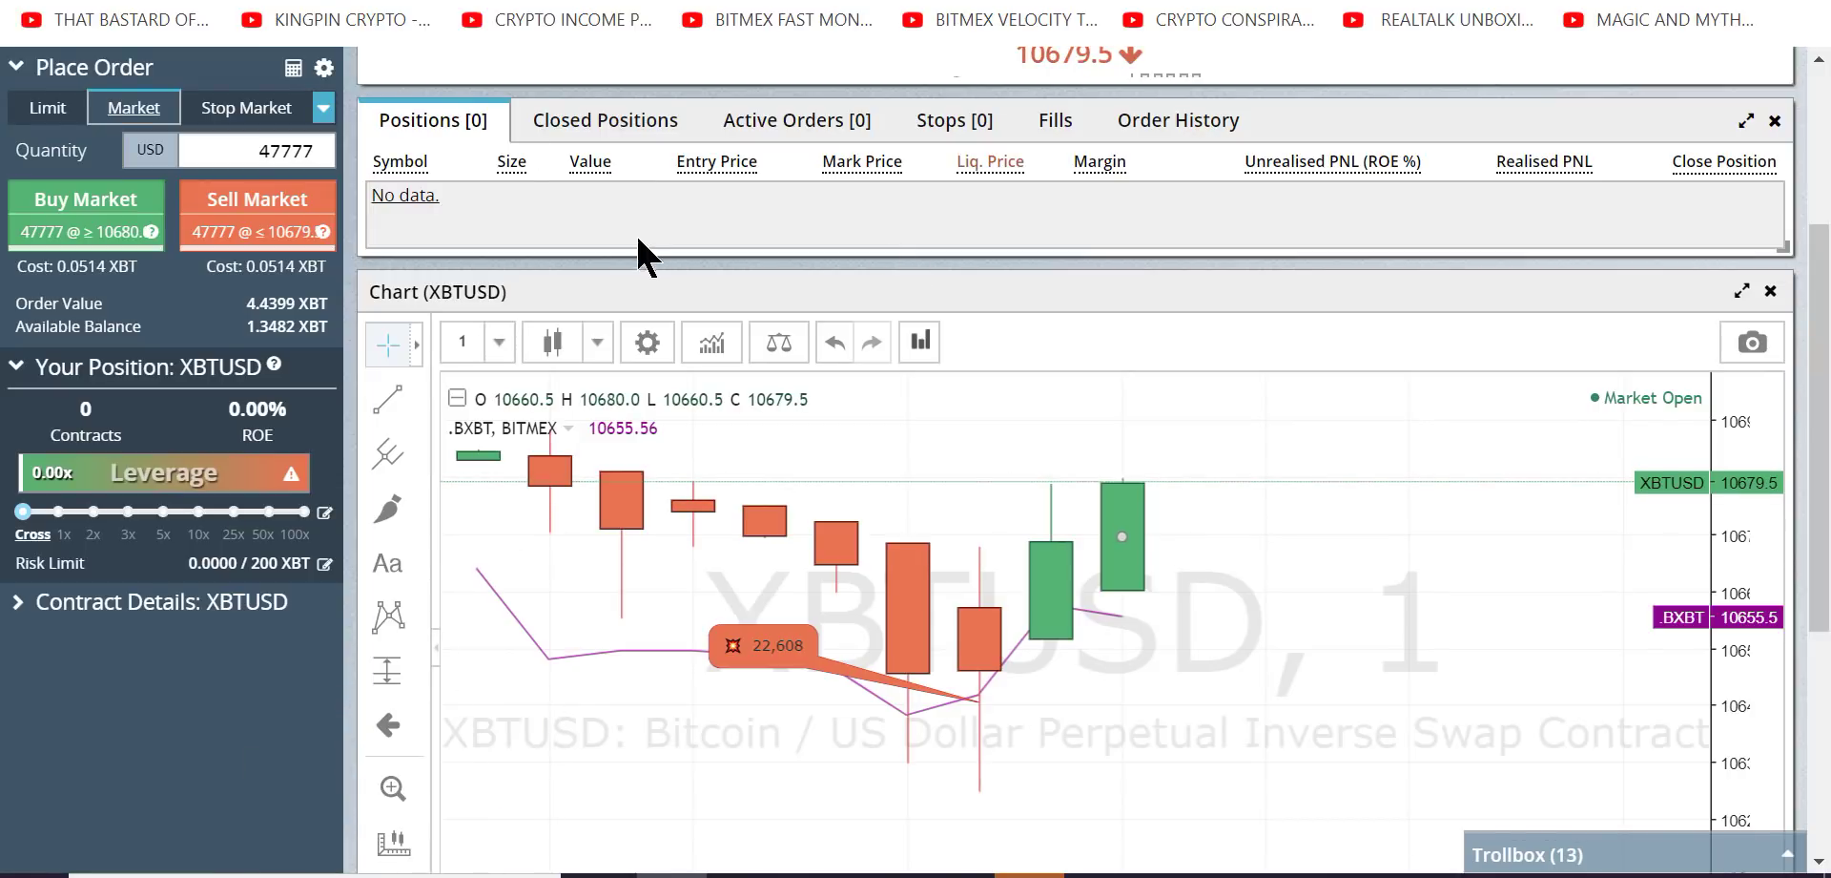
click(563, 19)
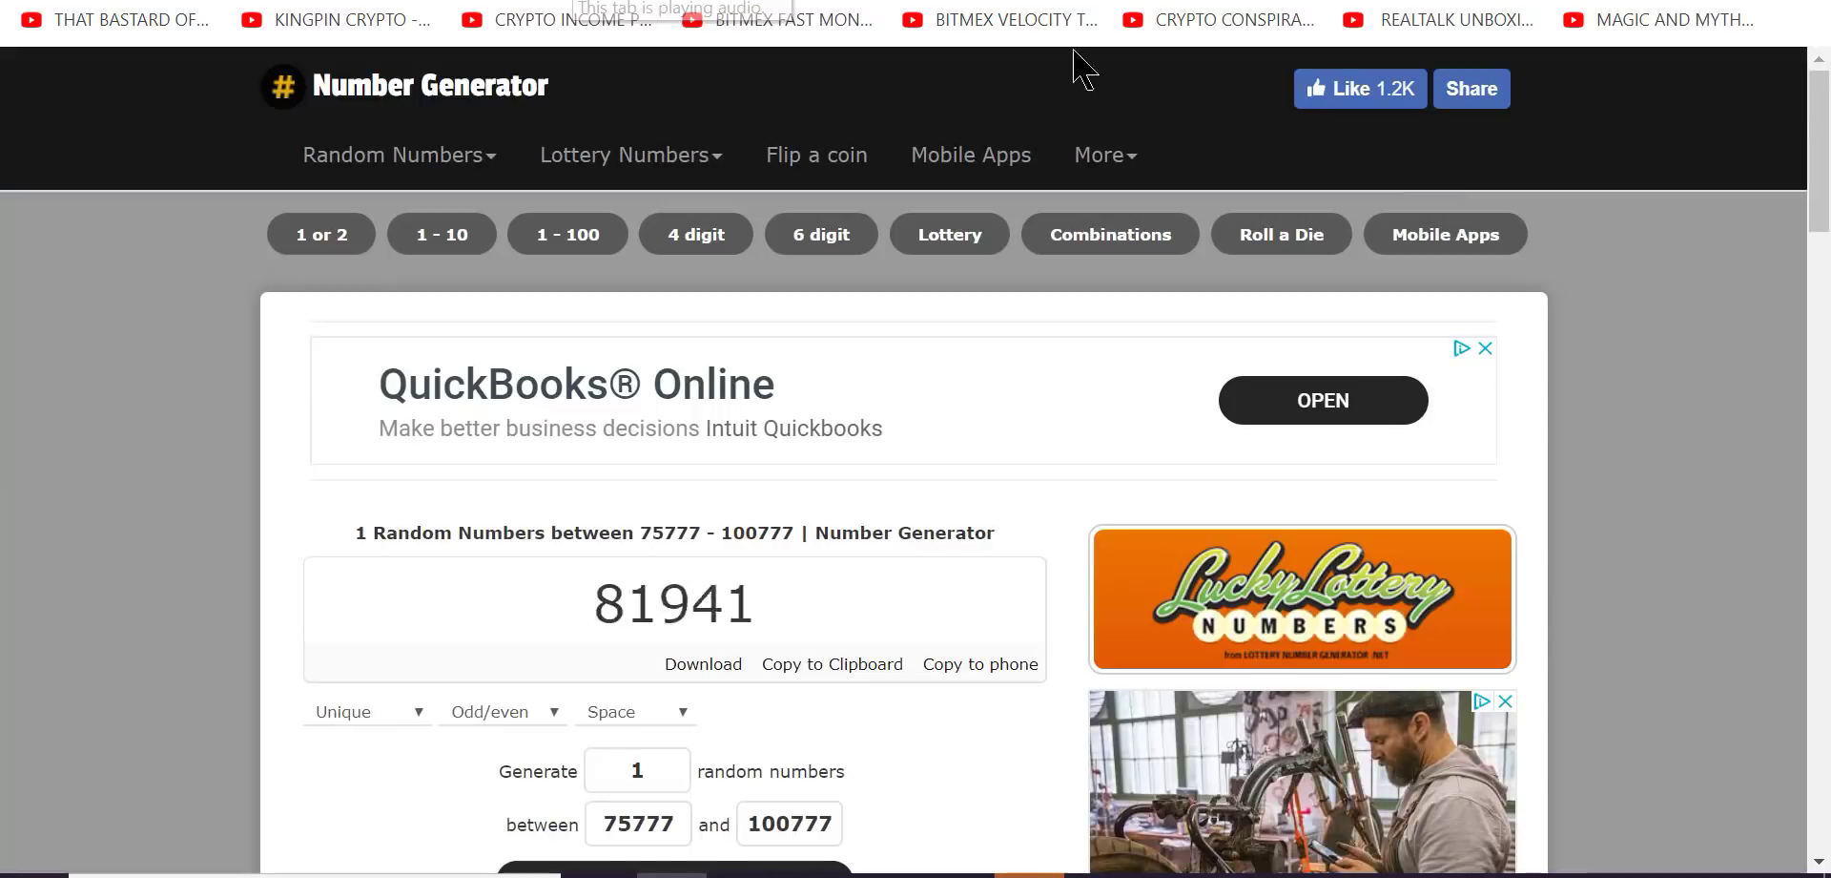
drag(599, 601, 715, 603)
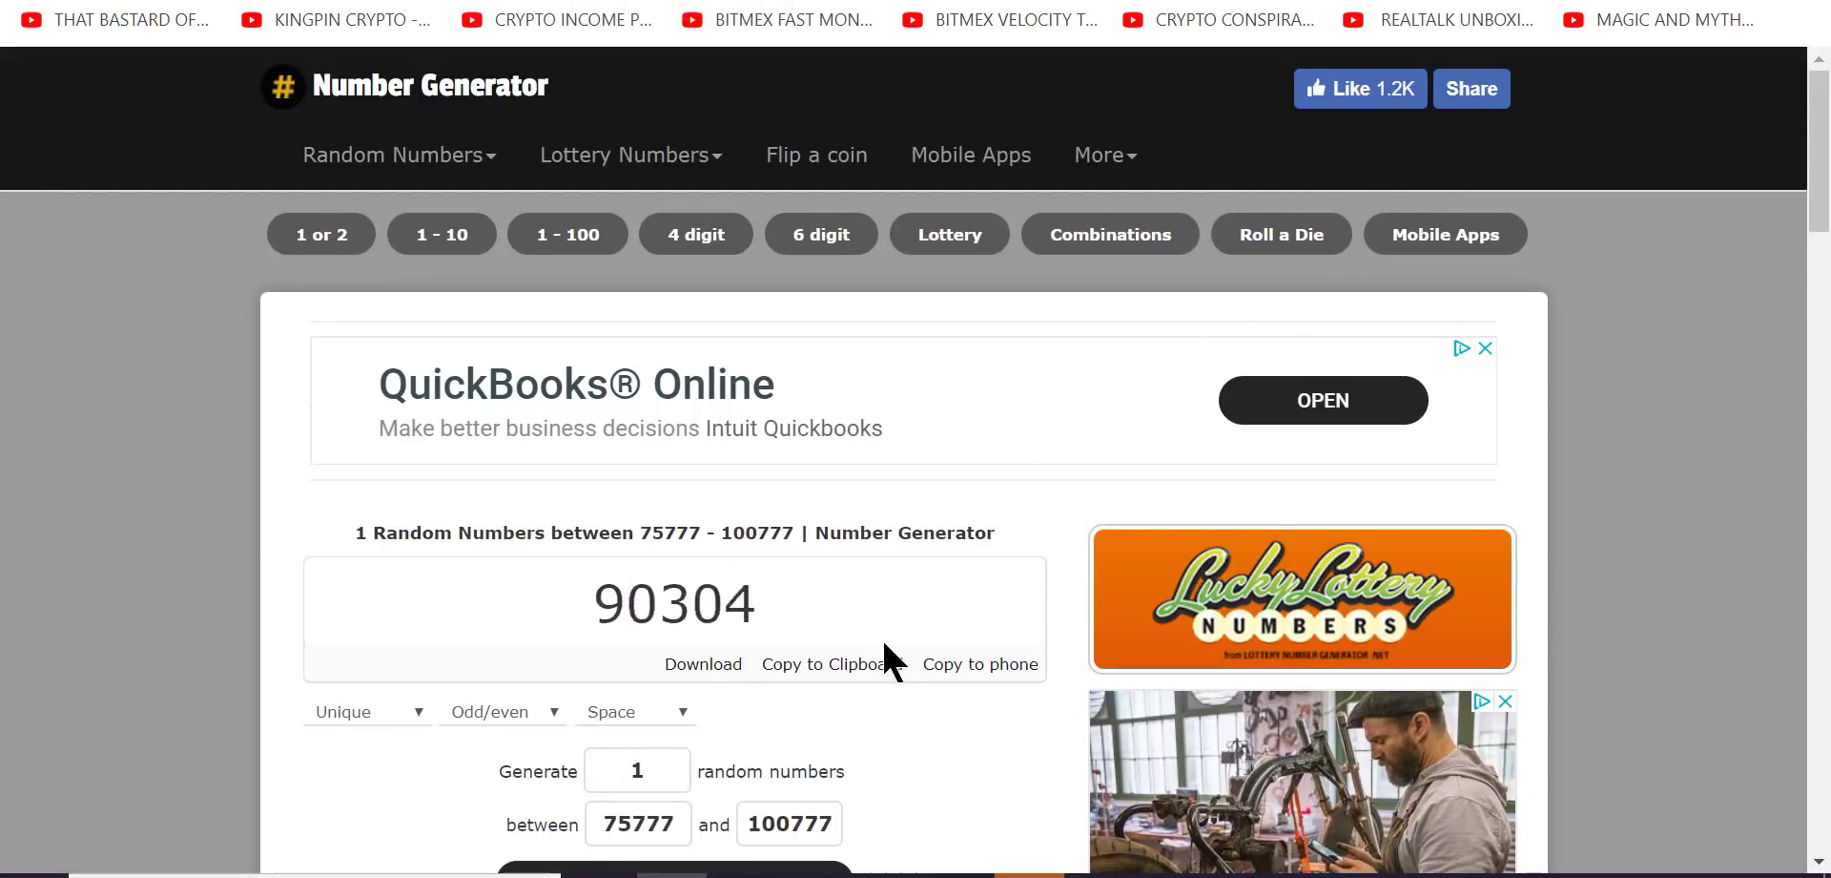
scroll(1076, 549, down, 1)
scroll(1069, 535, down, 3)
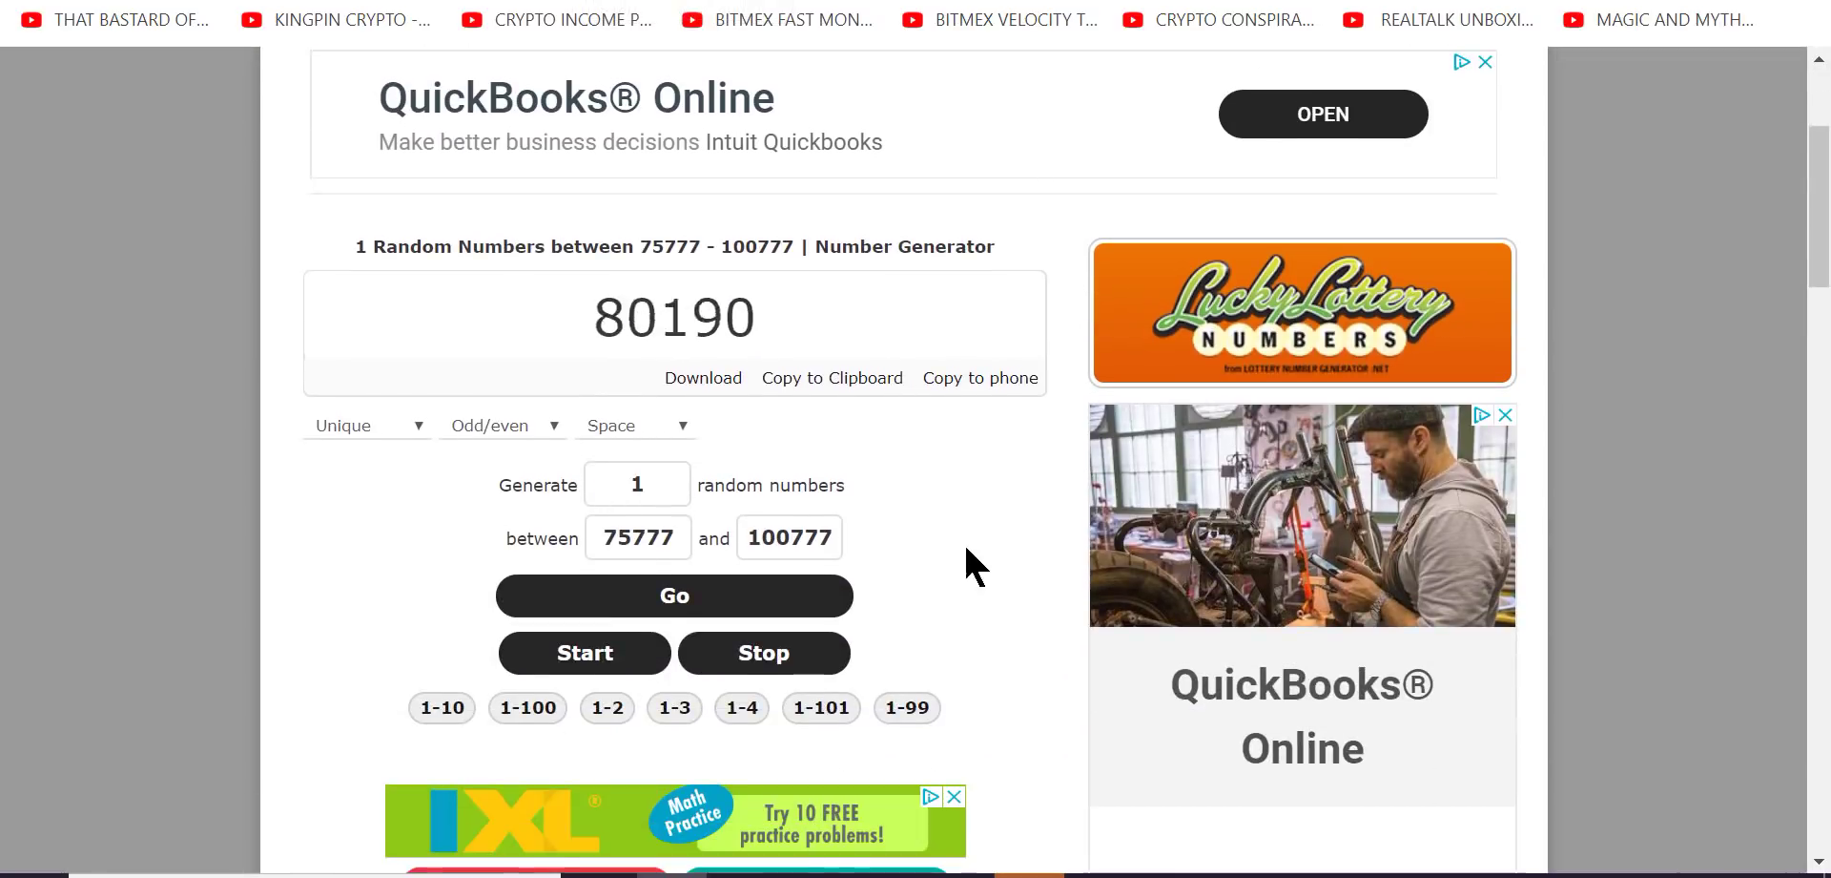
click(789, 652)
Step: Copy the number 80417 and return to the BitMEX tab
drag(760, 315, 589, 334)
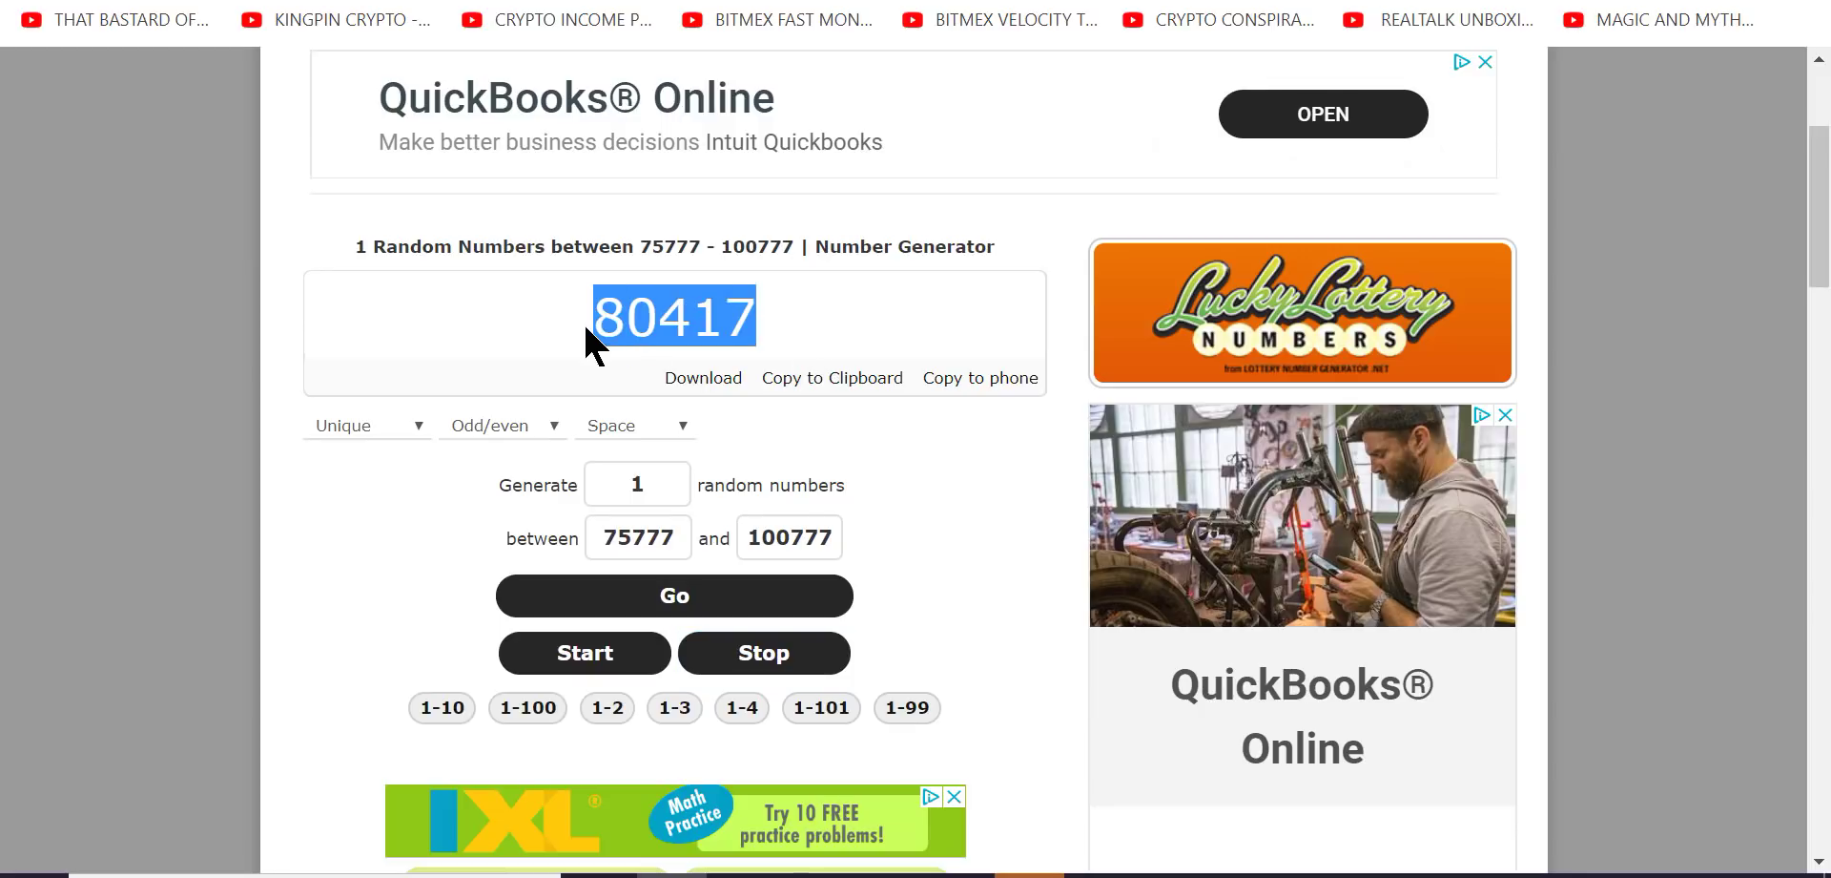
right_click(736, 313)
click(791, 340)
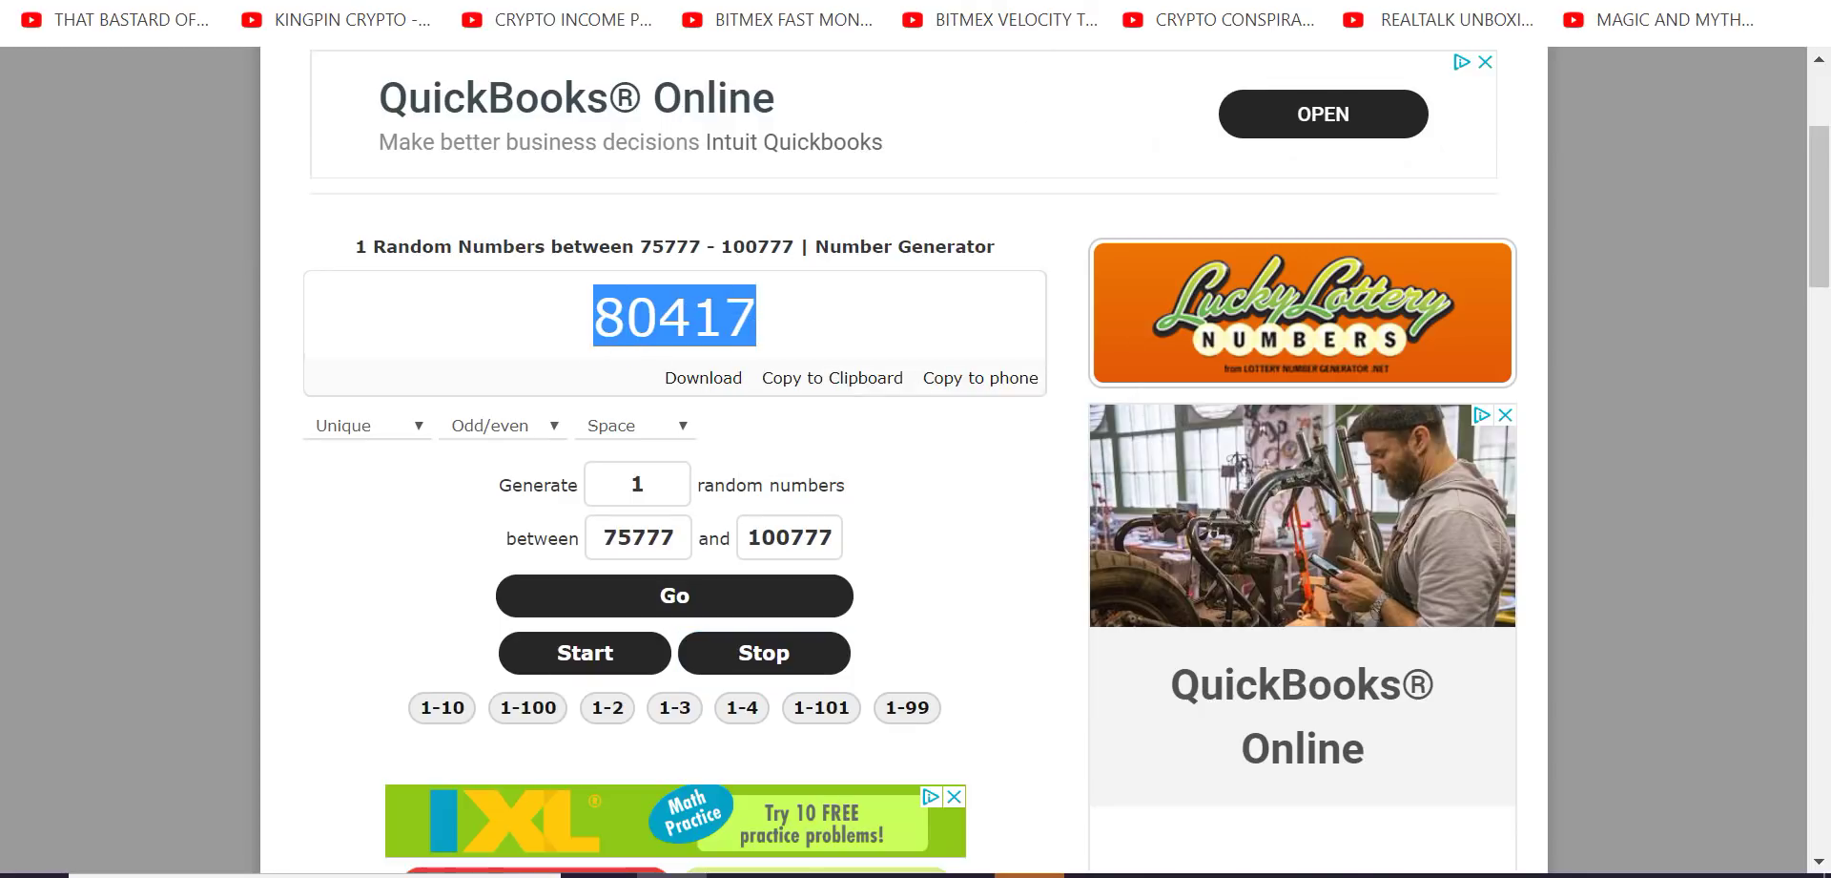
key(ctrl+Tab)
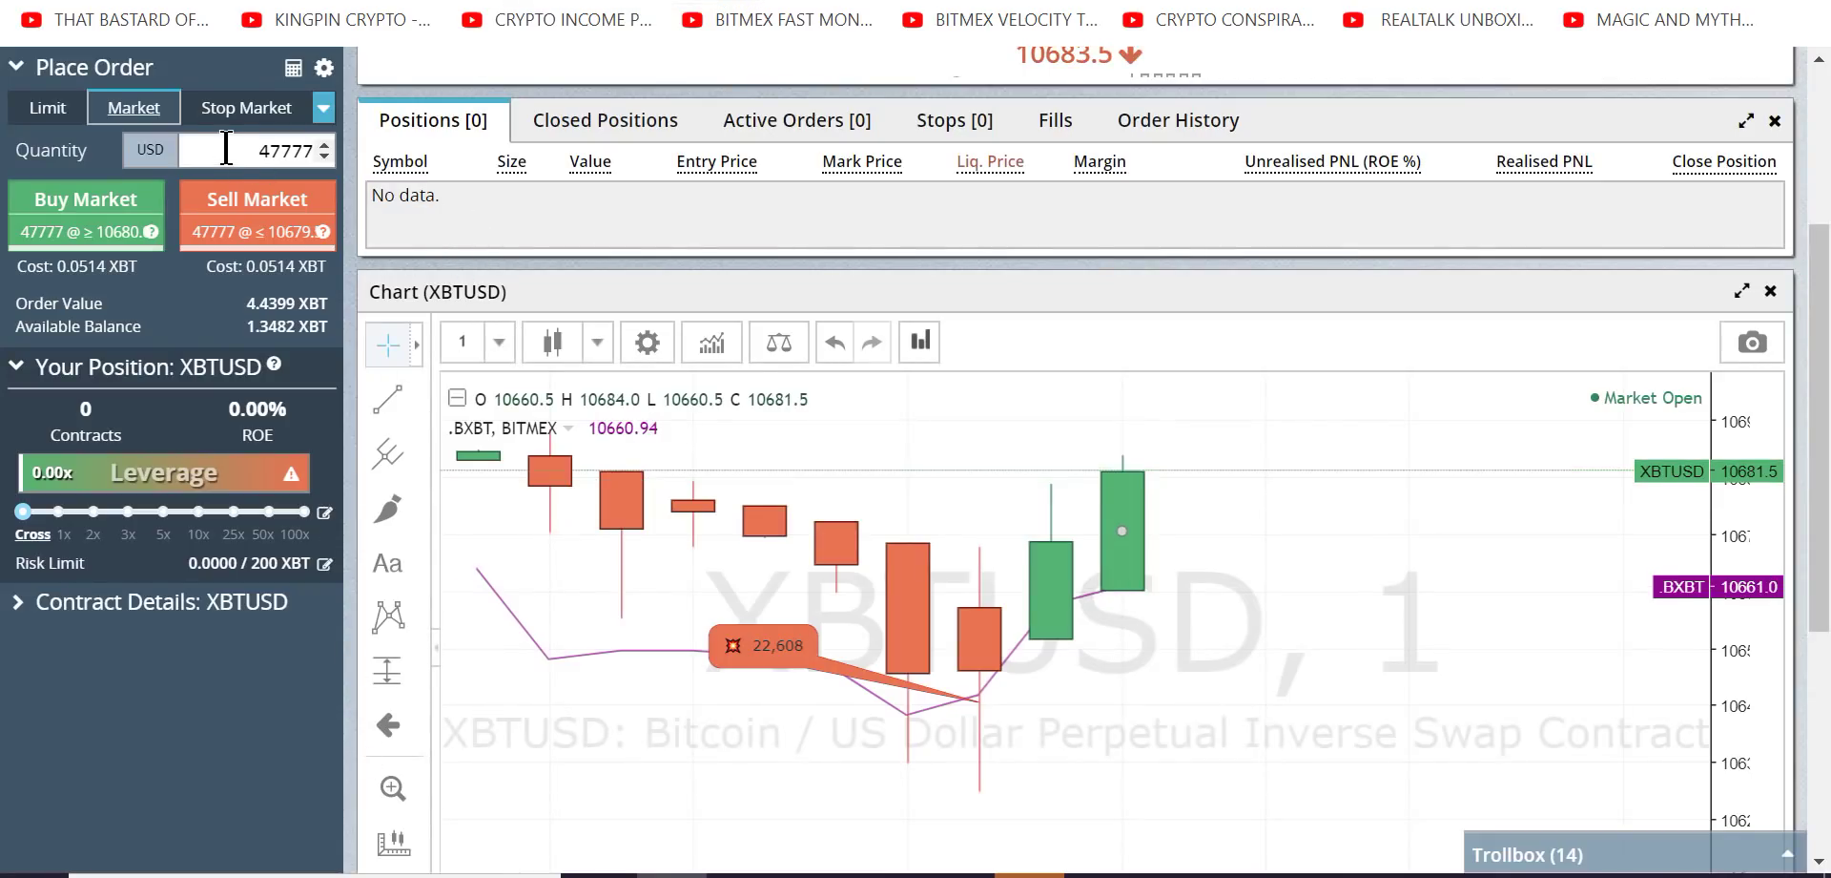
Step: Paste 80417 as the order quantity and place a market buy of XBTUSD
double_click(276, 150)
right_click(289, 138)
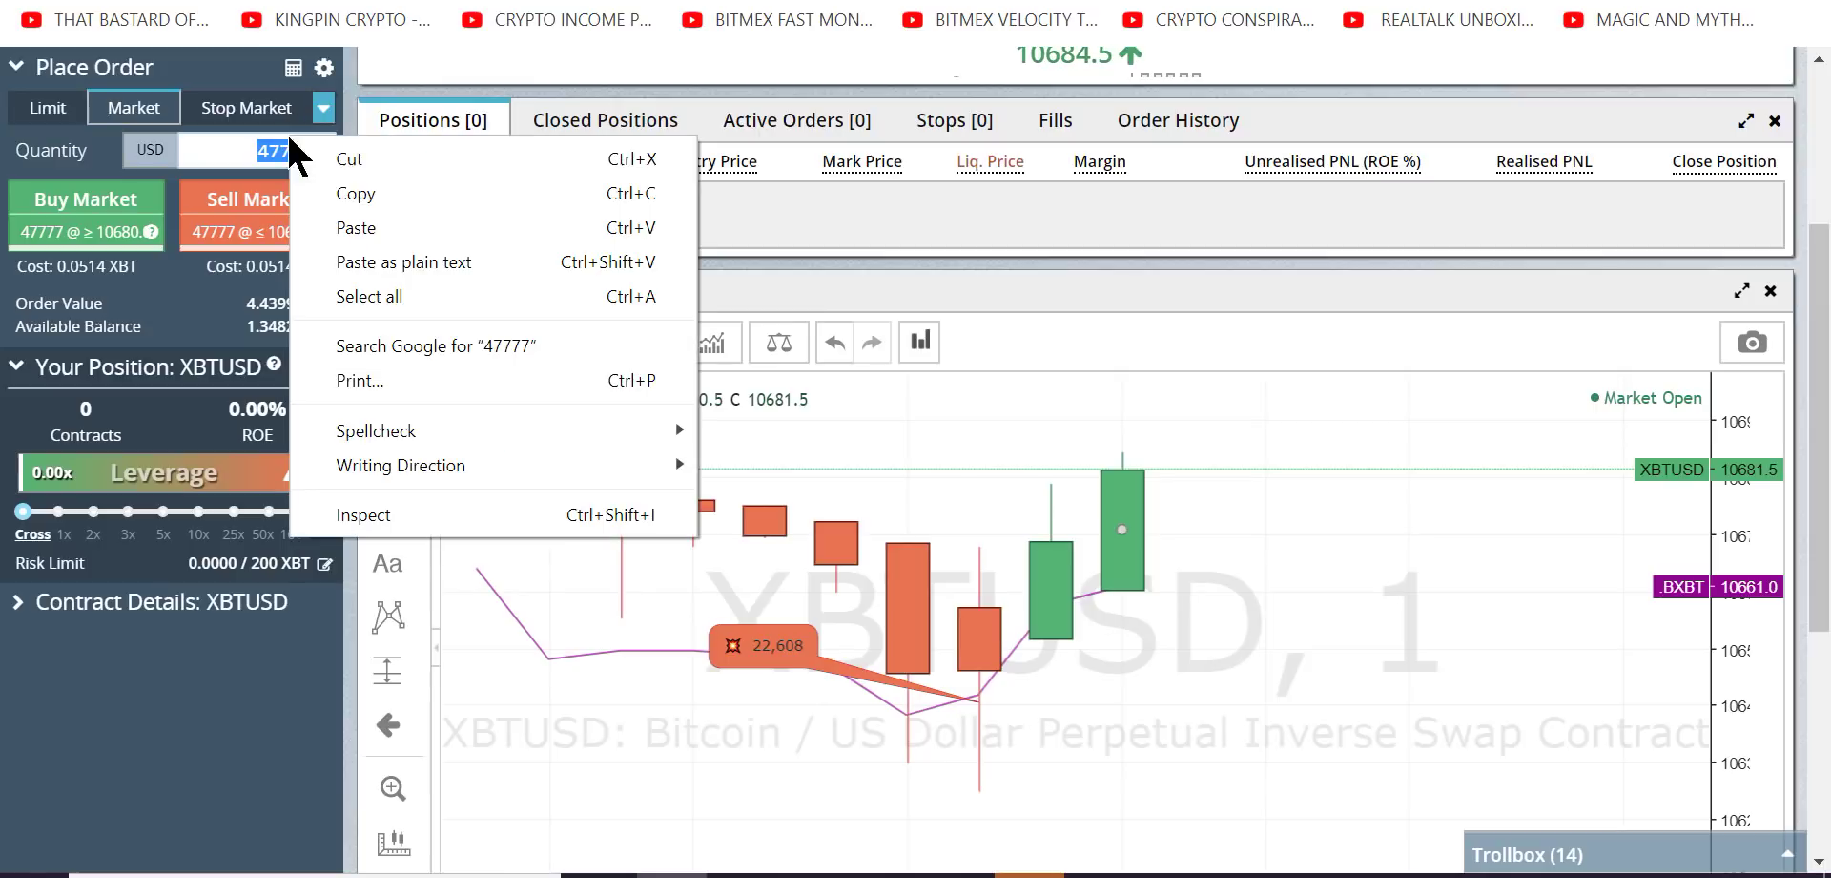
click(362, 227)
scroll(708, 248, up, 3)
scroll(1145, 305, down, 2)
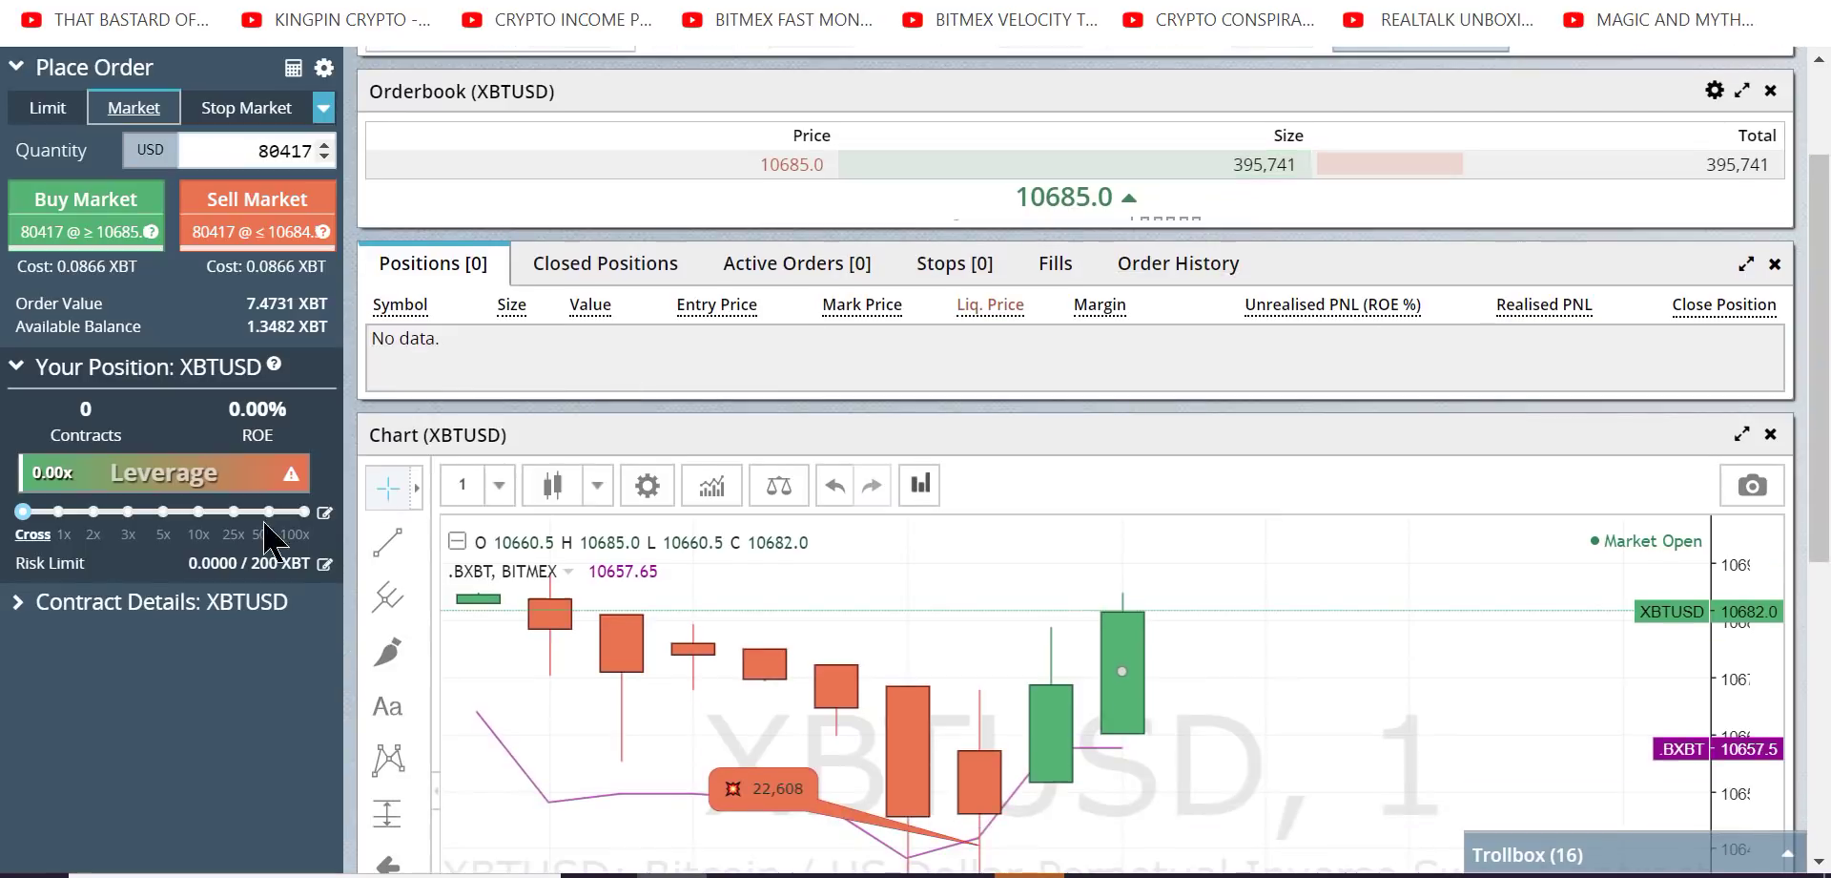
click(105, 189)
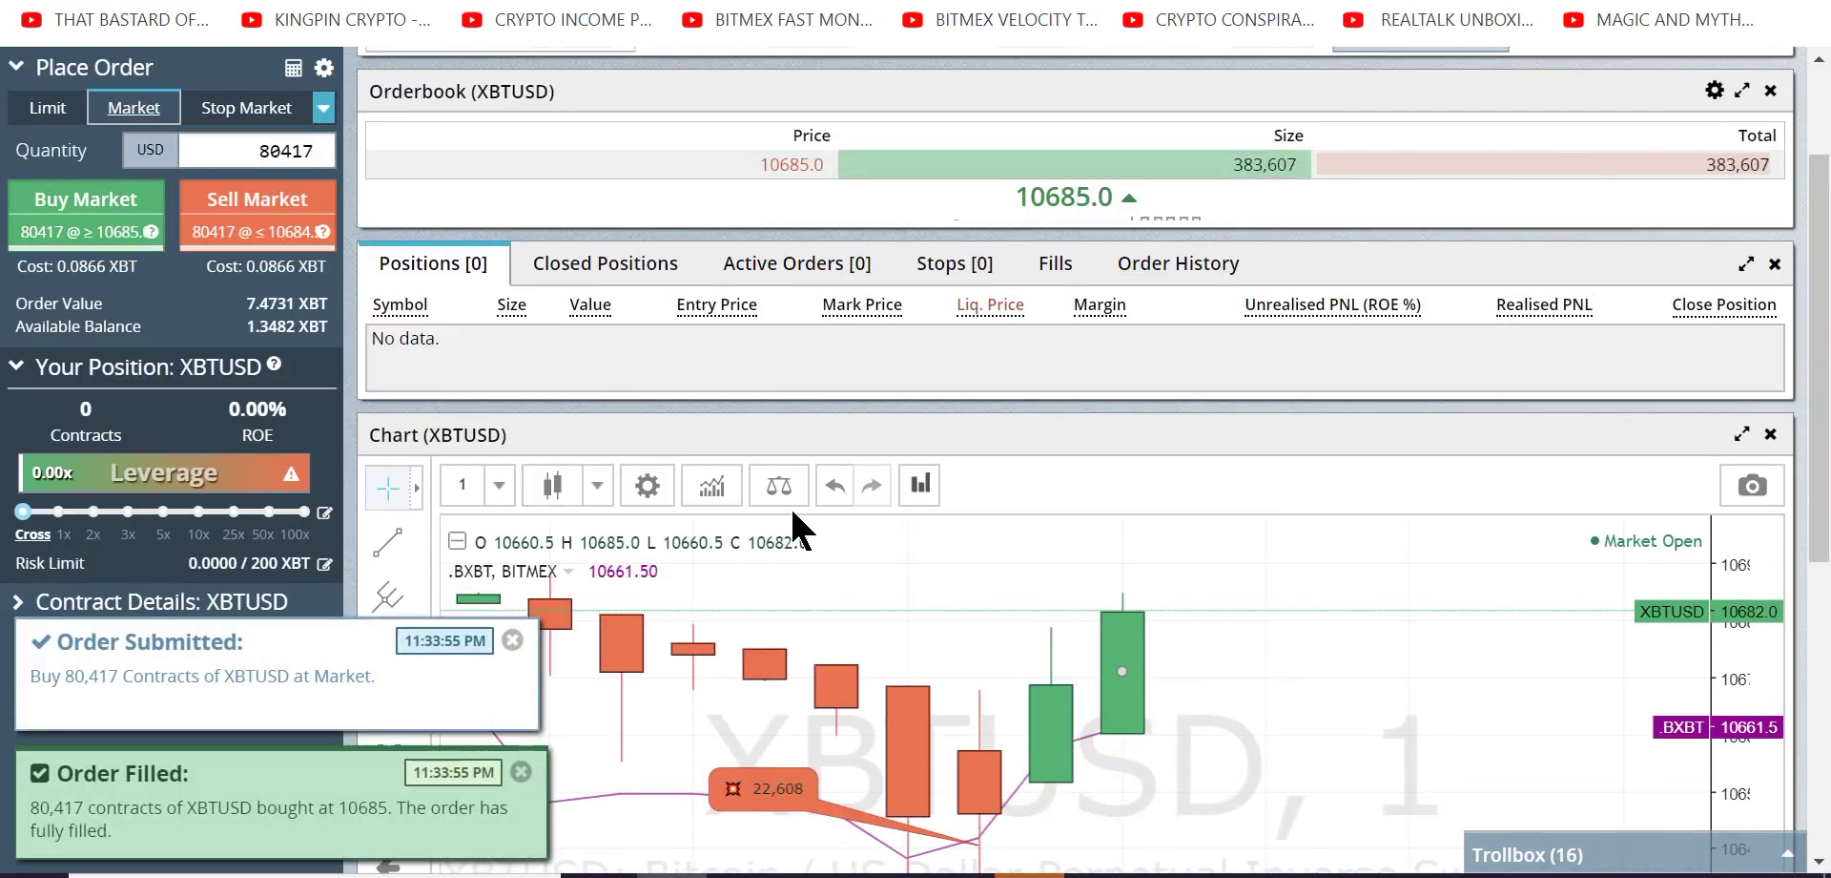
scroll(1183, 468, up, 3)
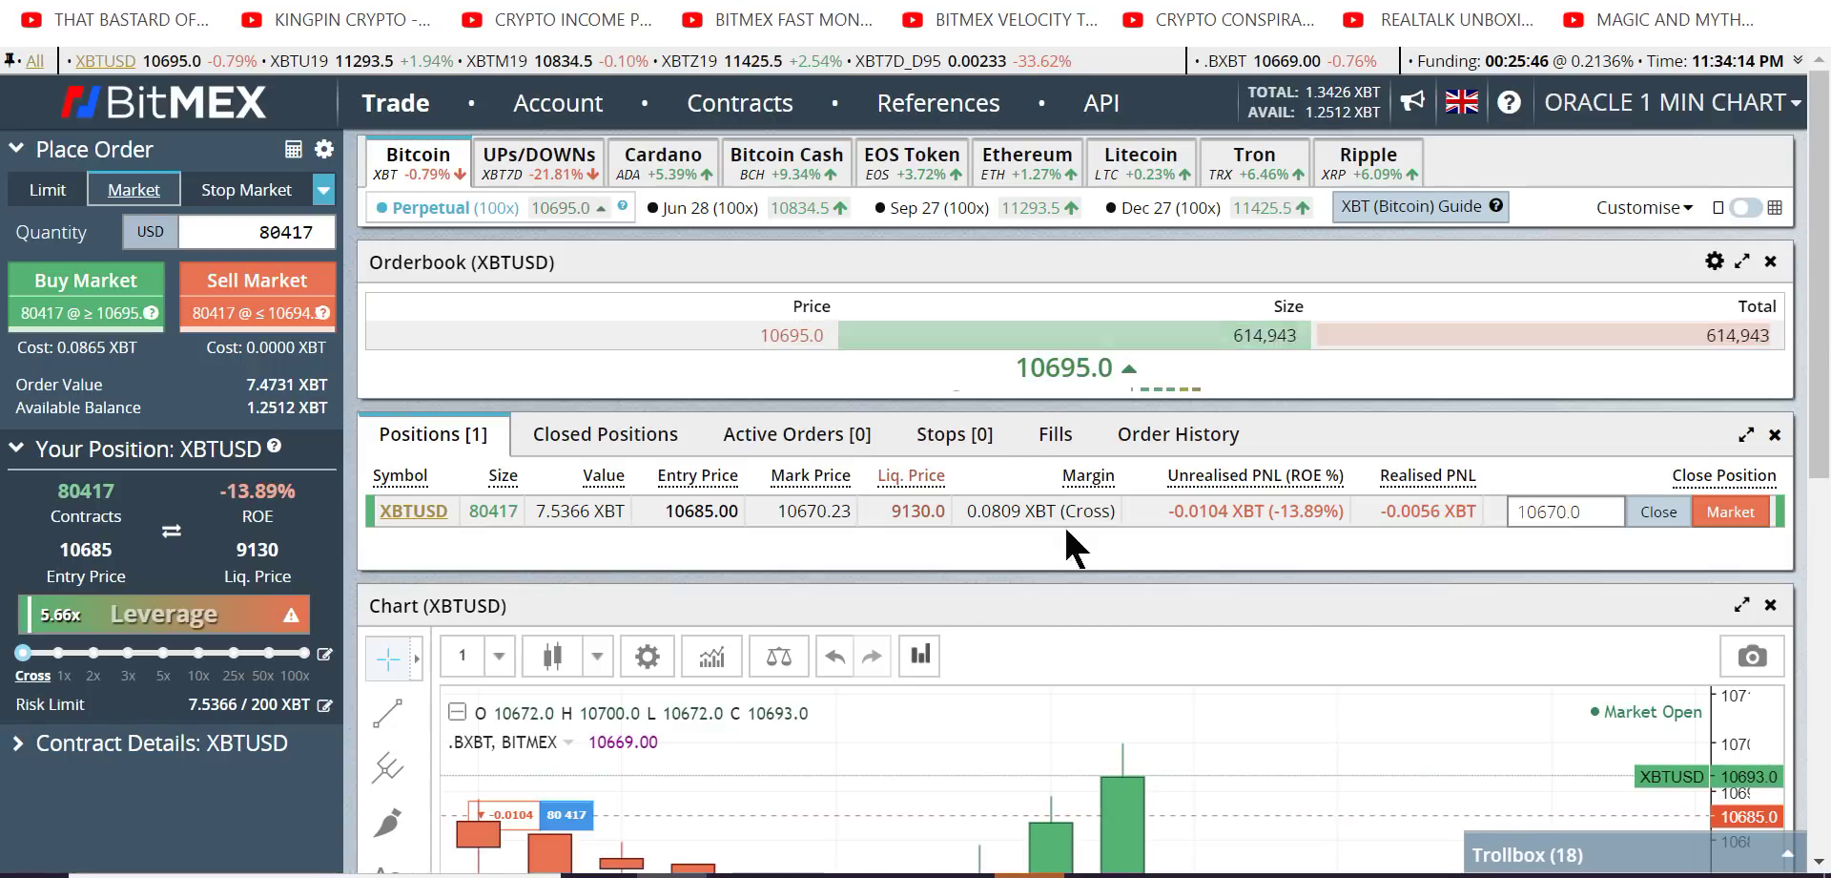
Step: Move the XBTUSD position leverage through 25x and 10x, finally setting cross margin
click(235, 676)
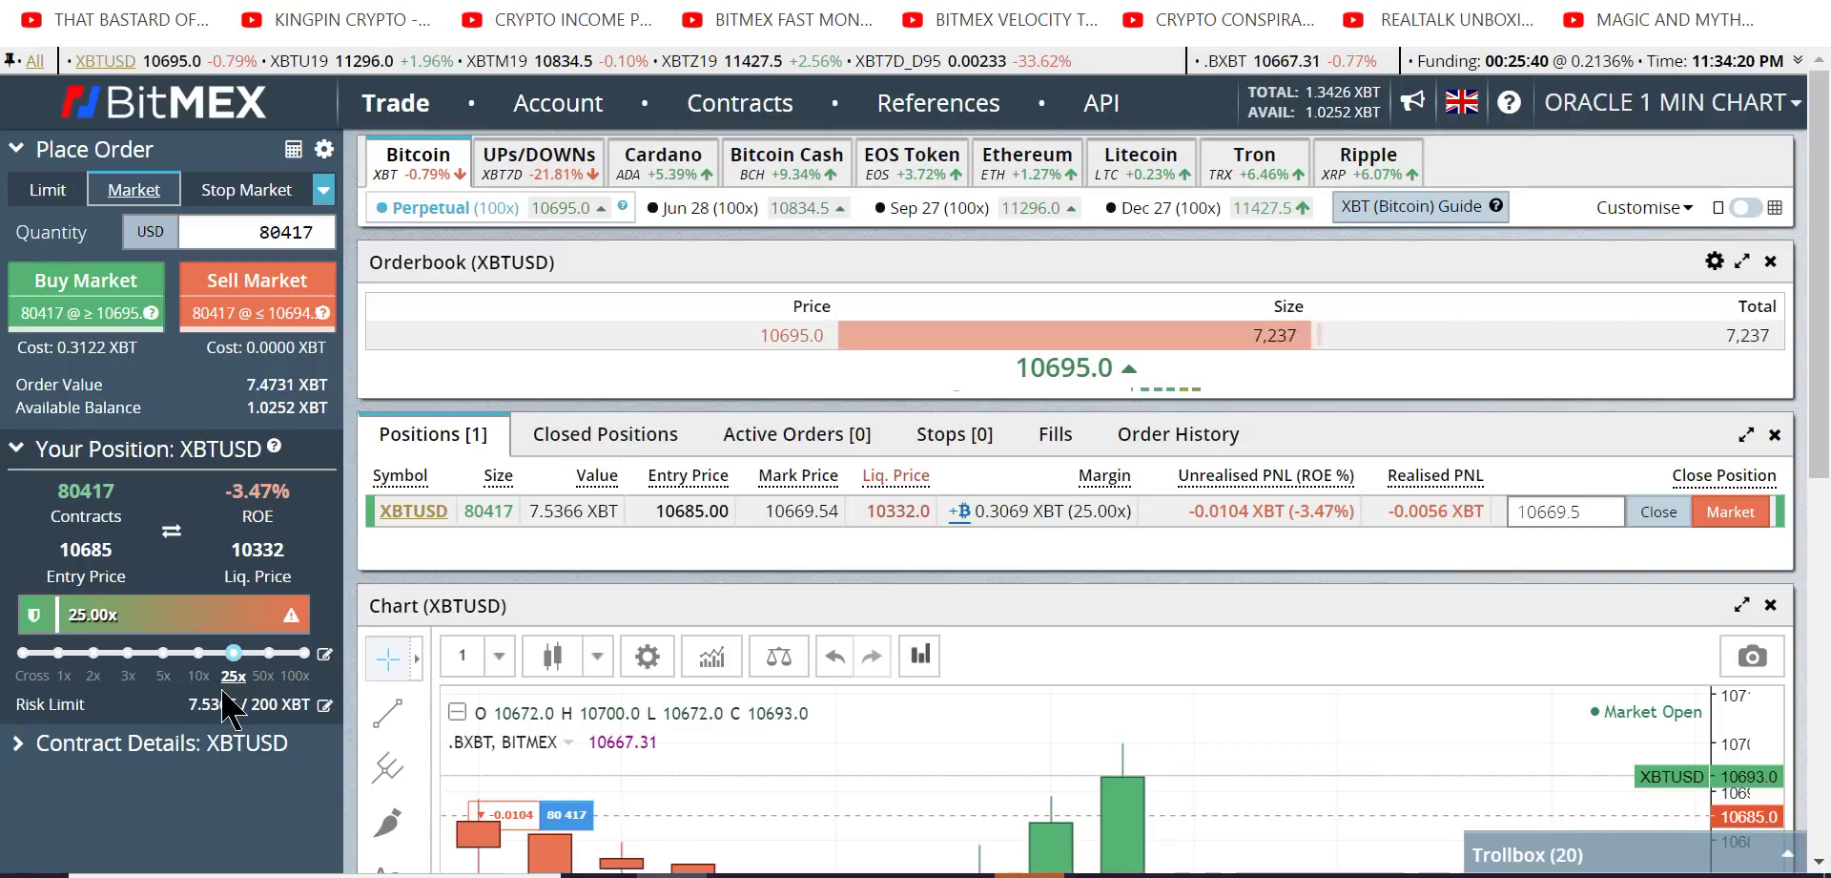
click(197, 678)
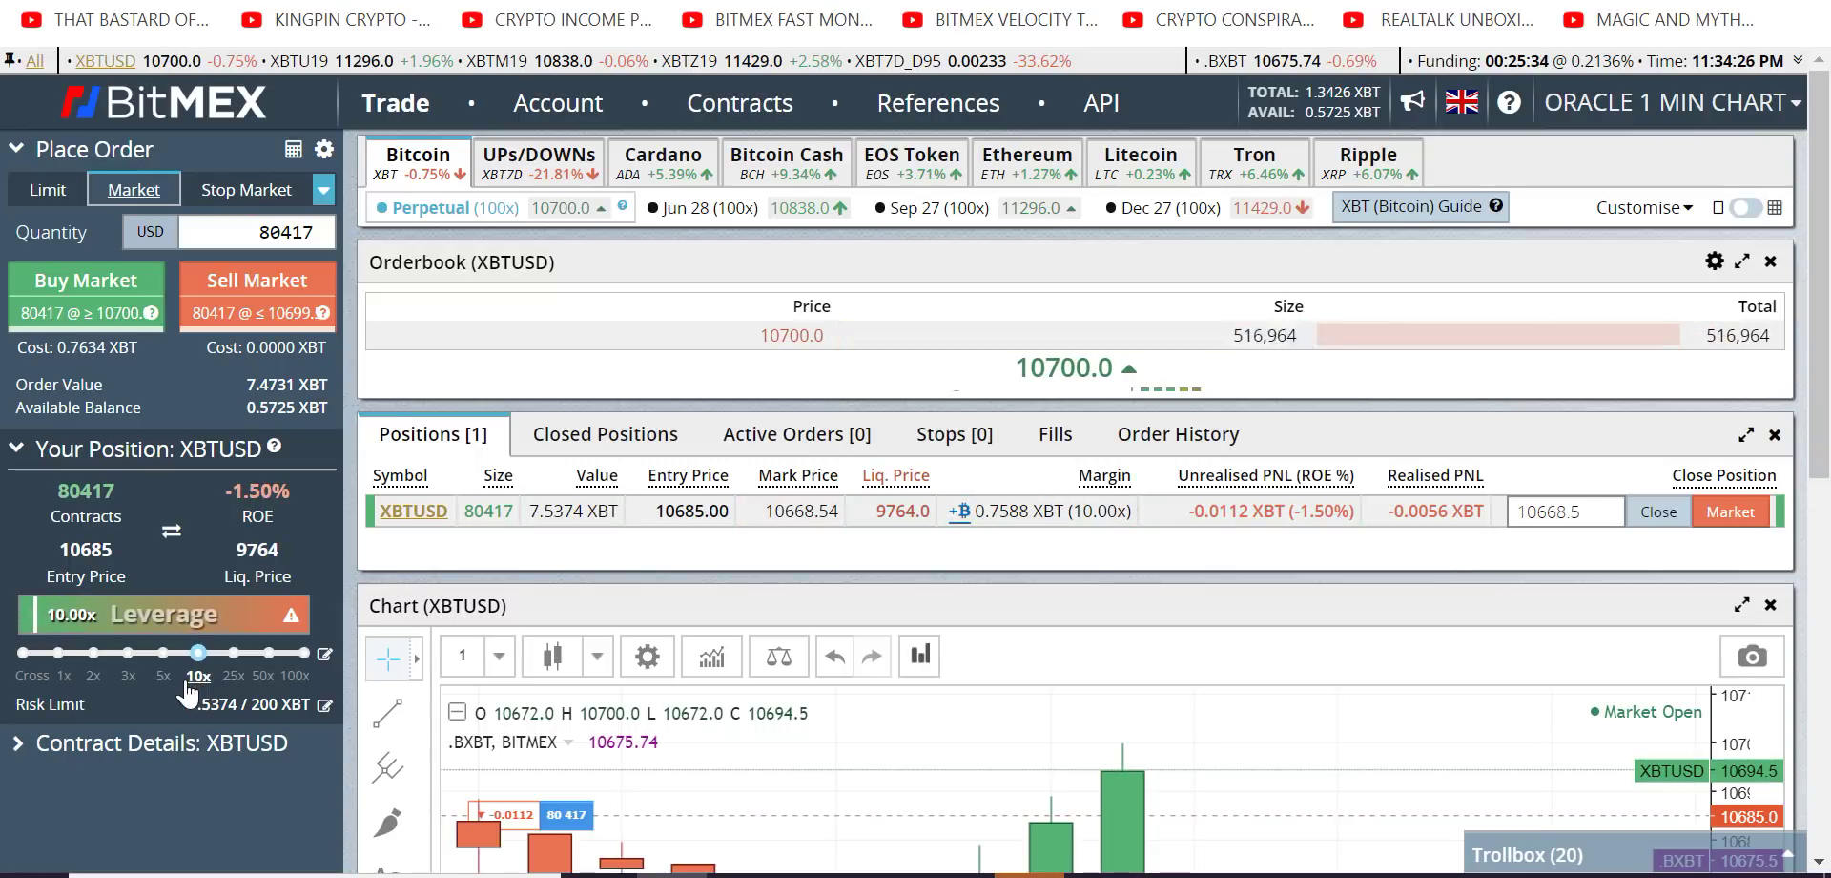
click(165, 687)
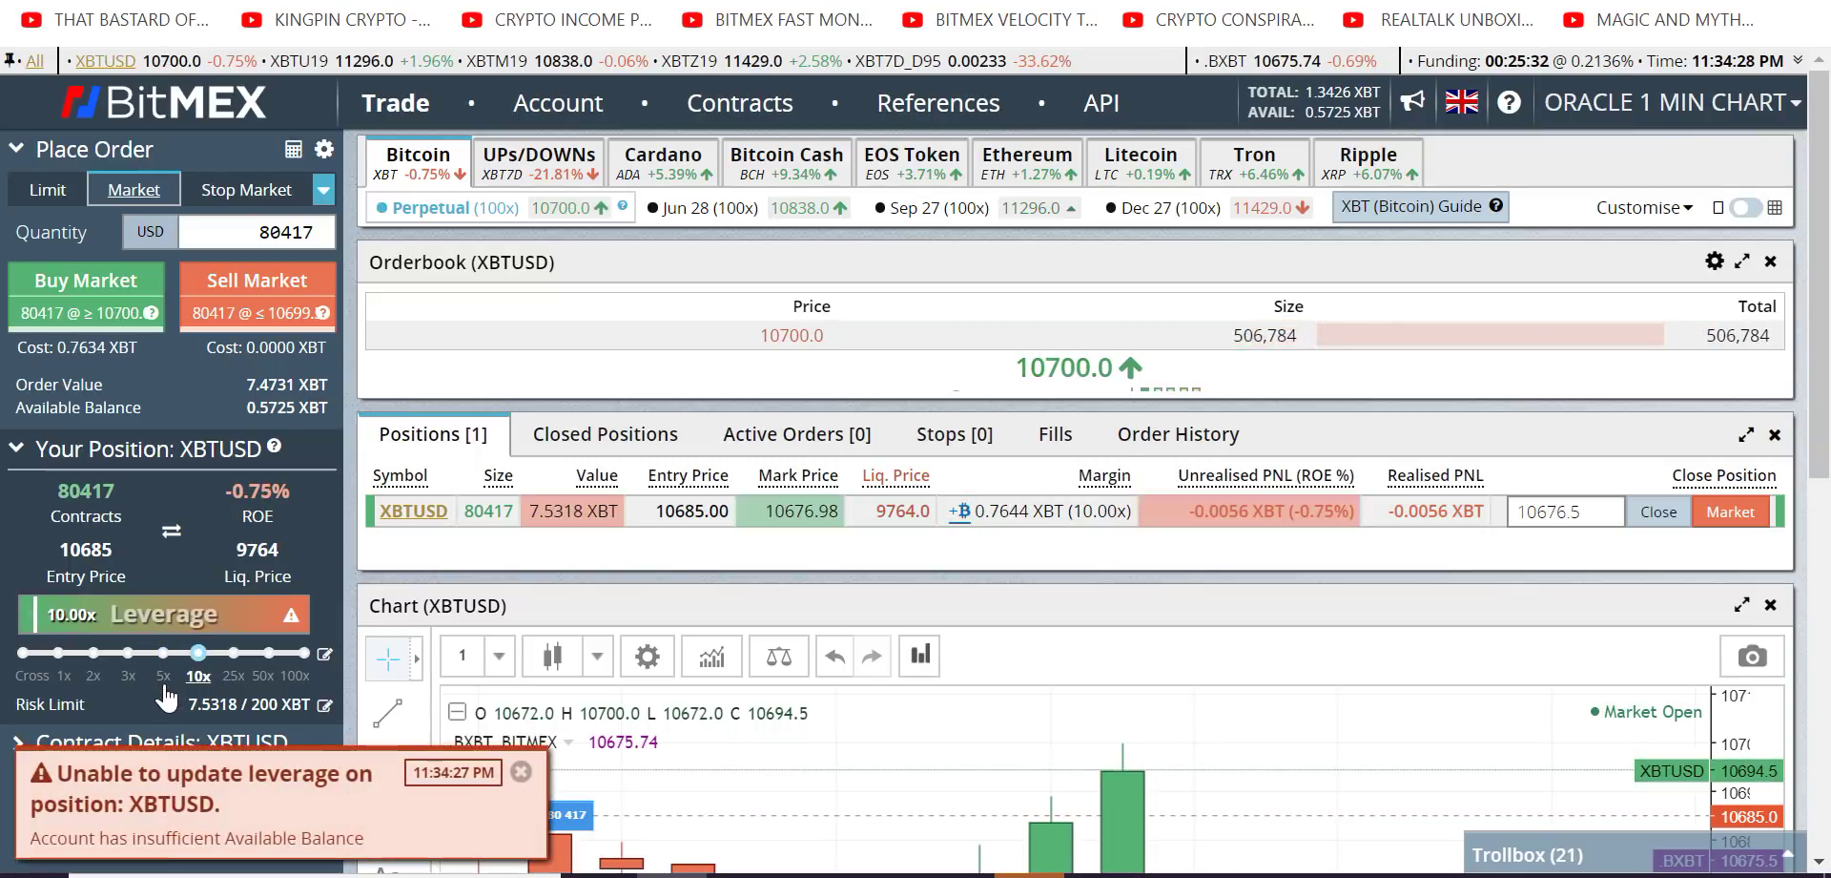
click(21, 678)
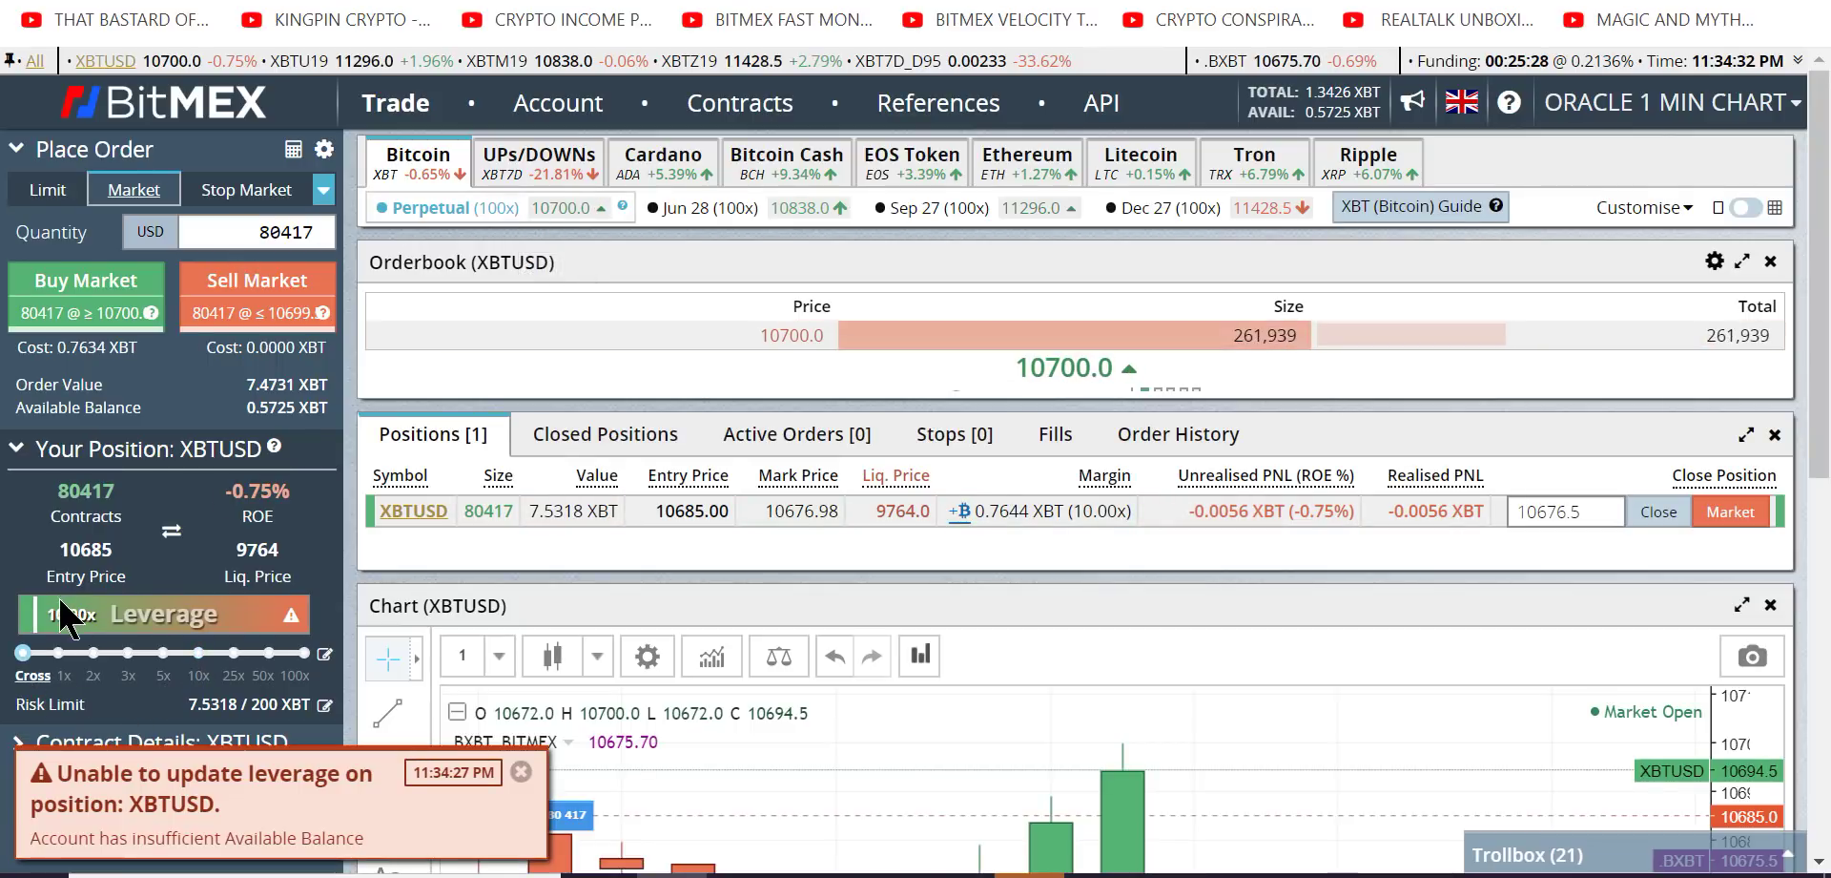
click(34, 677)
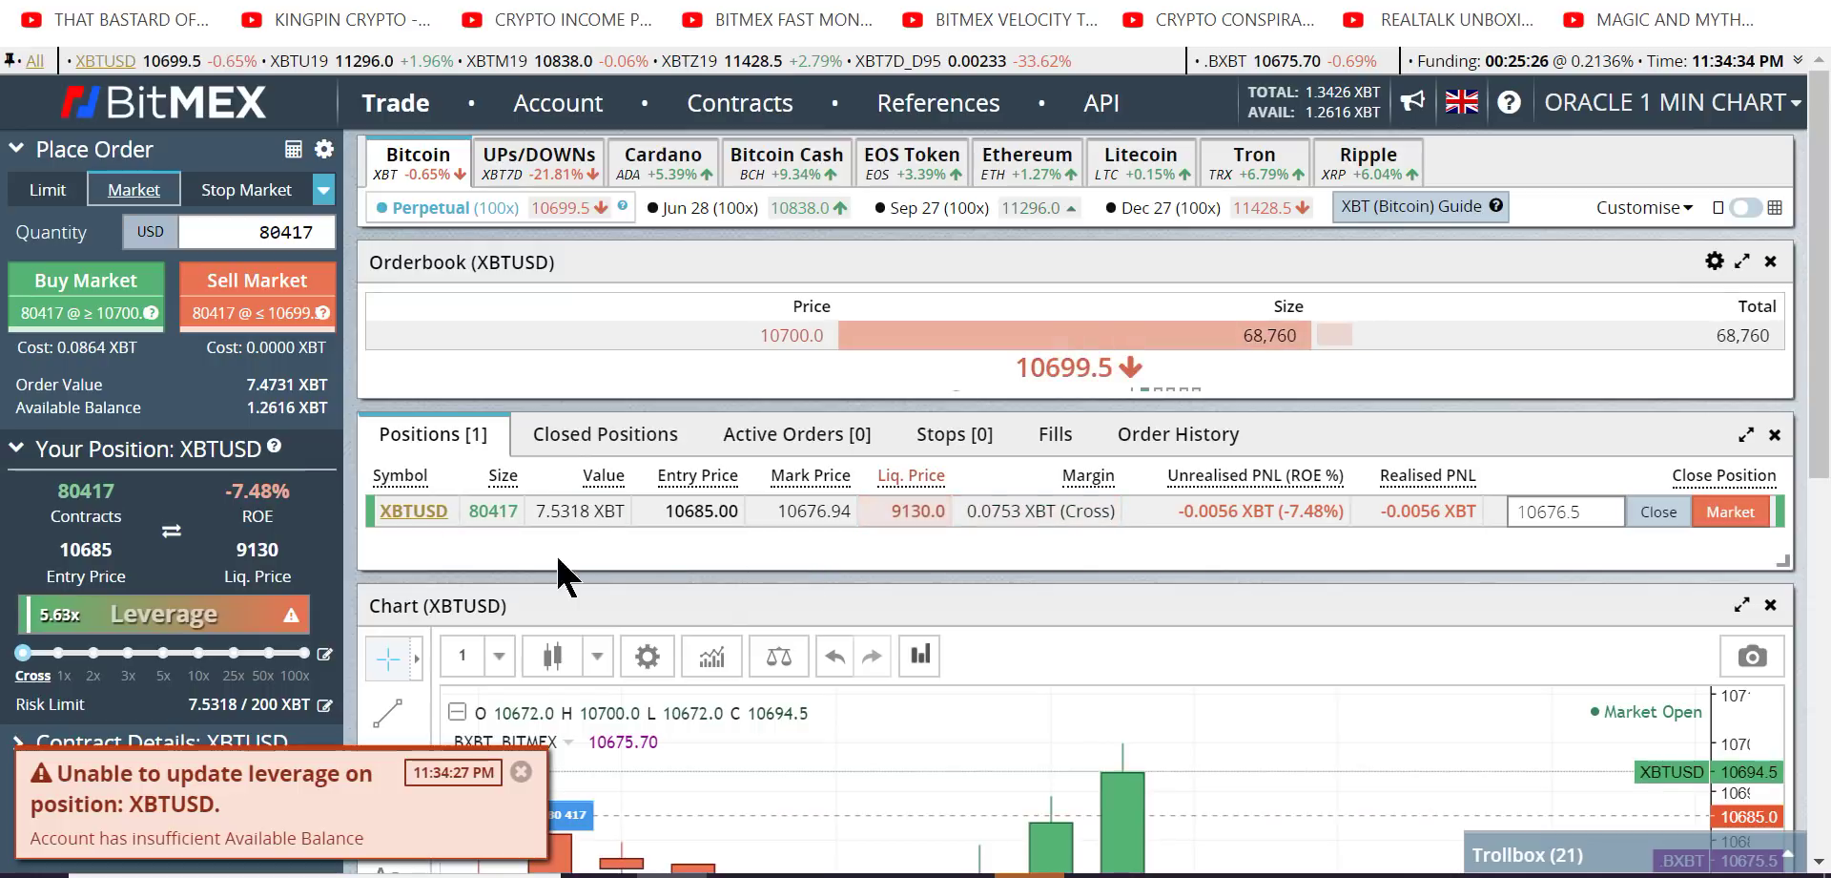
scroll(1595, 402, down, 2)
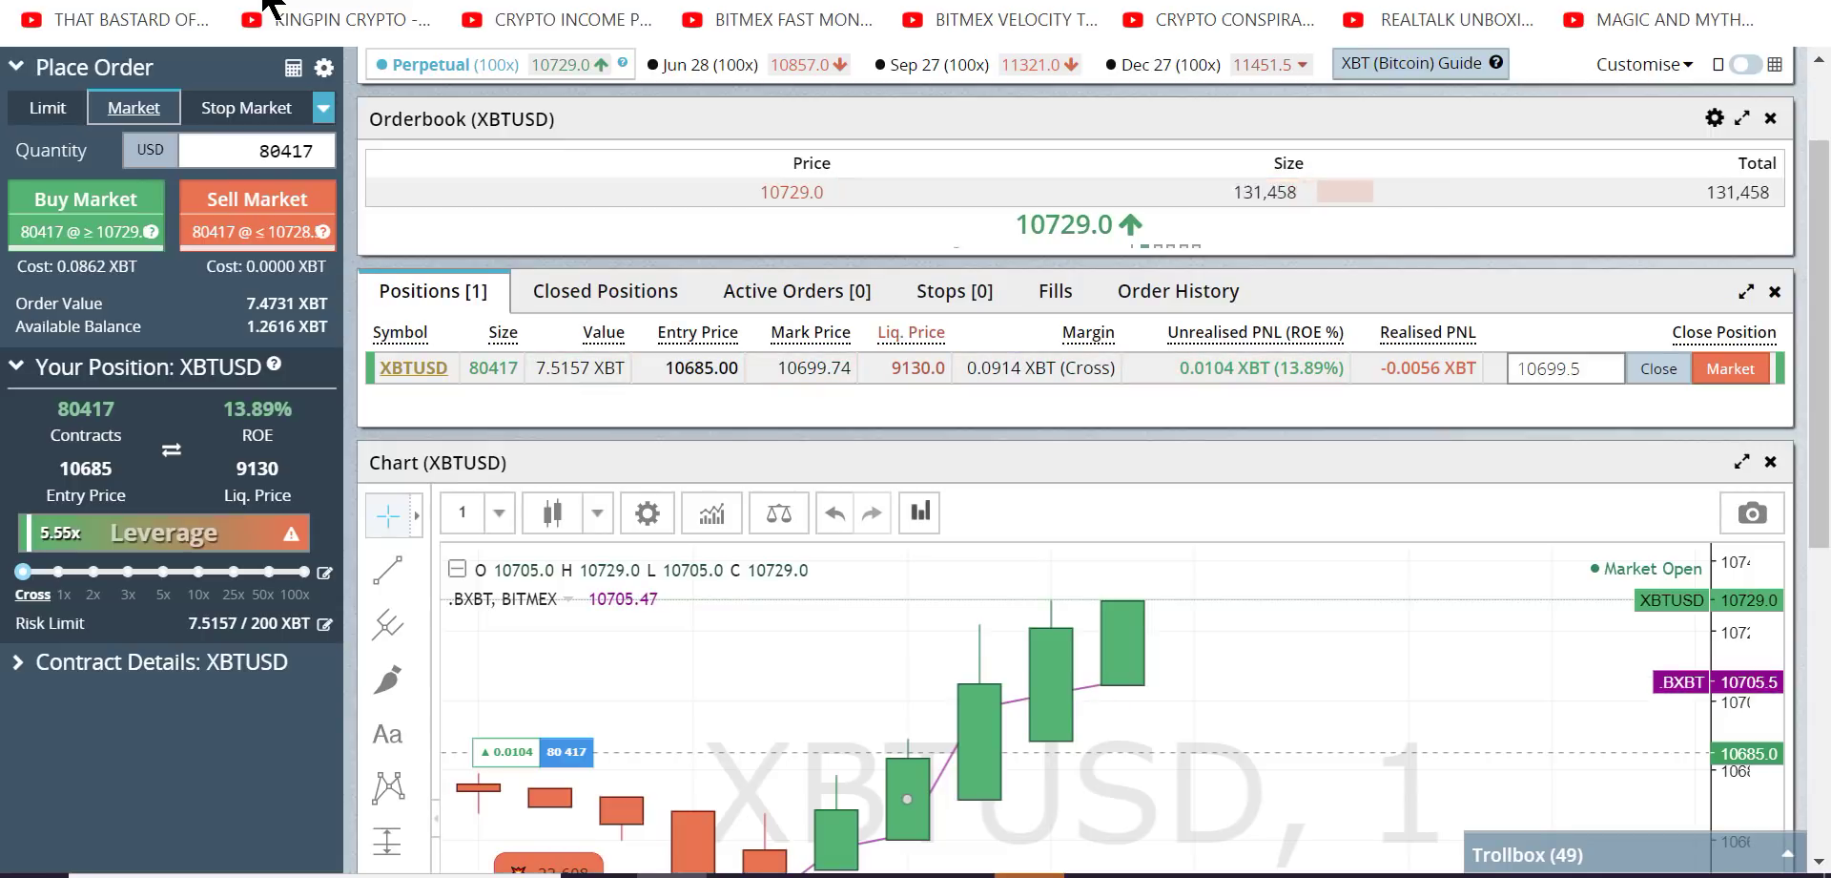
Step: Show the XBTUSD price chart in 6-hour candles
scroll(719, 311, down, 3)
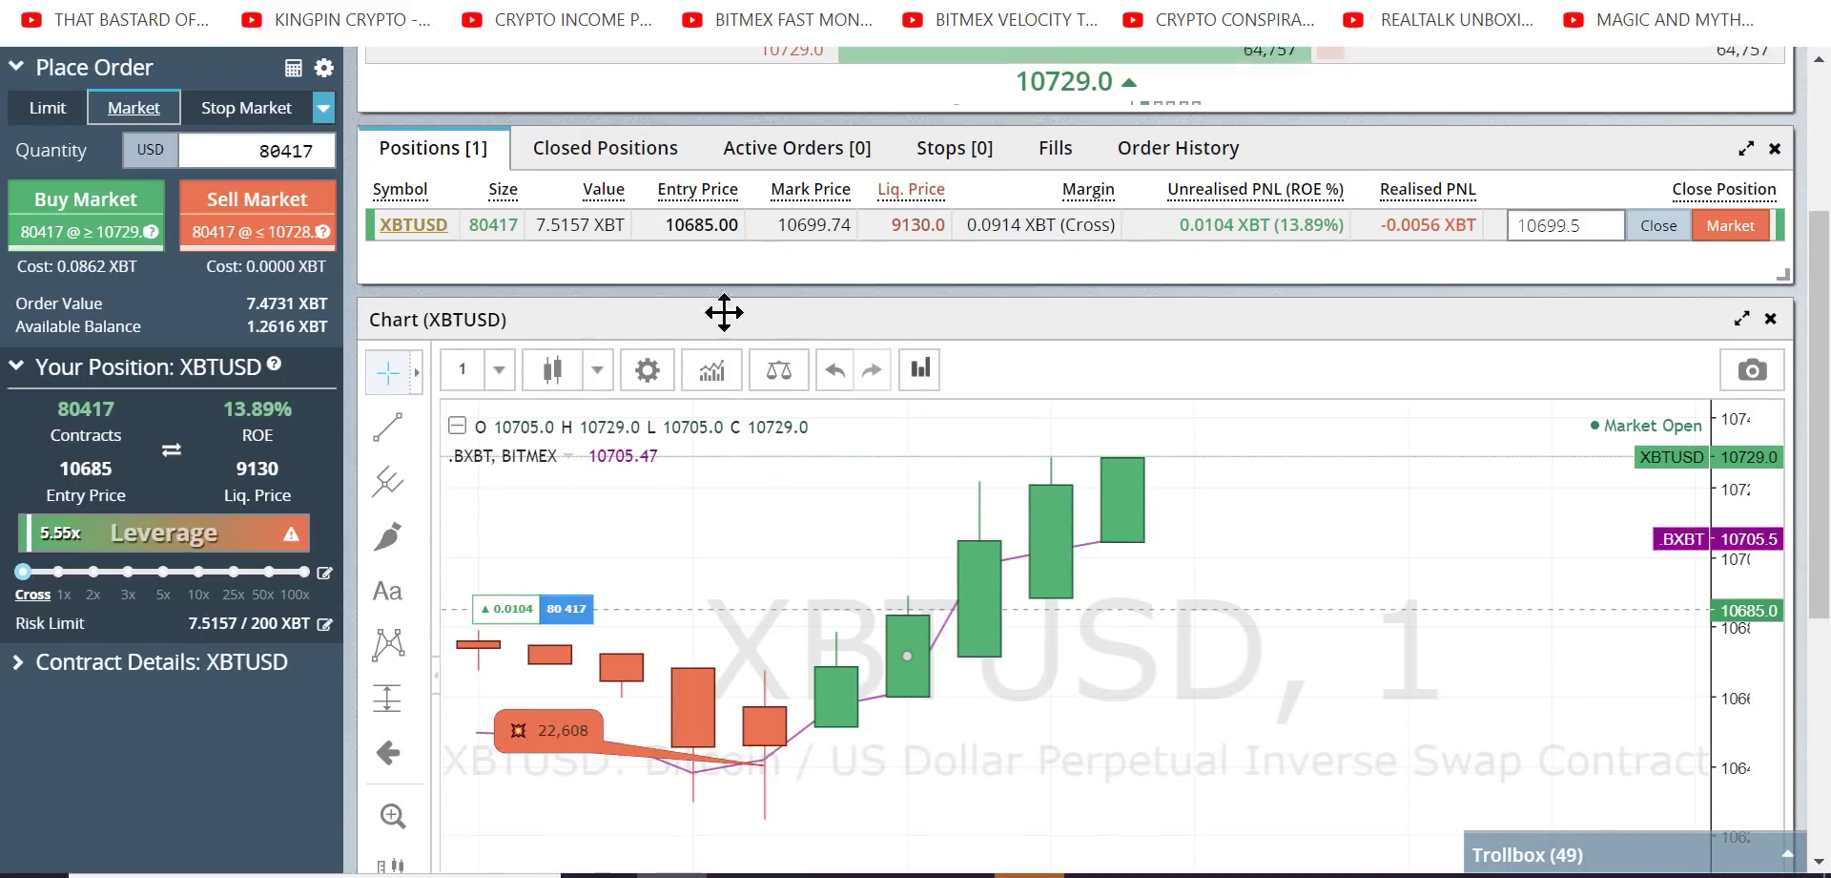
click(496, 369)
click(487, 802)
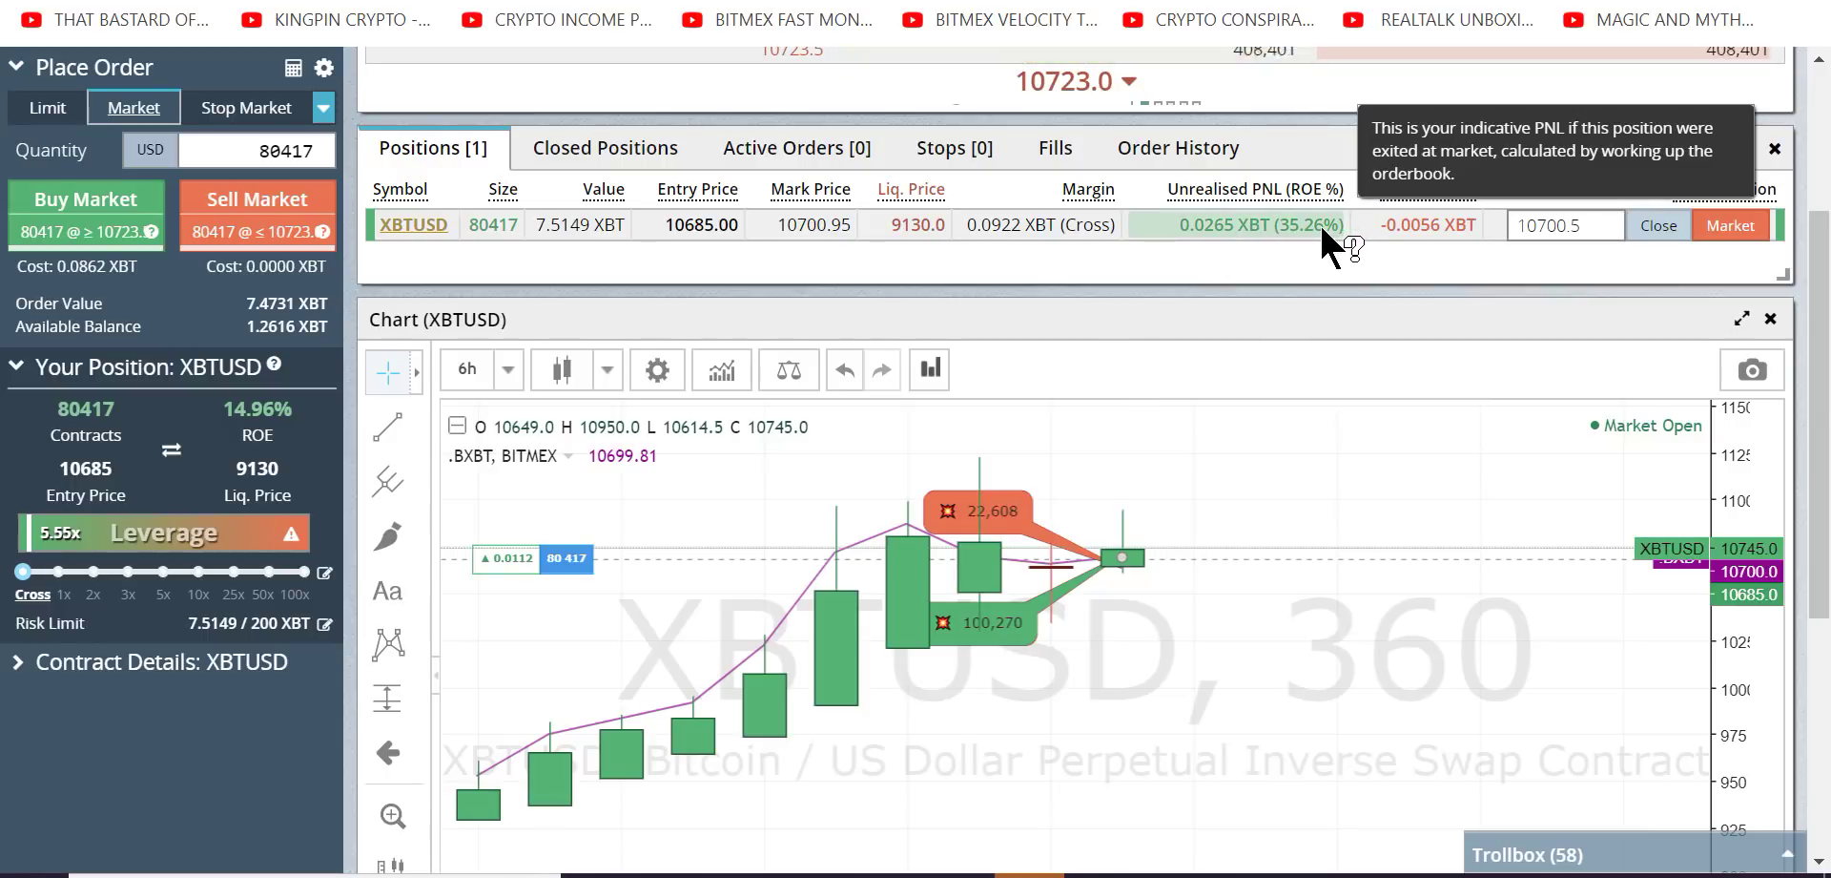
Step: Copy the 1.3426 XBT wallet balance from the Account page
scroll(1307, 229, up, 3)
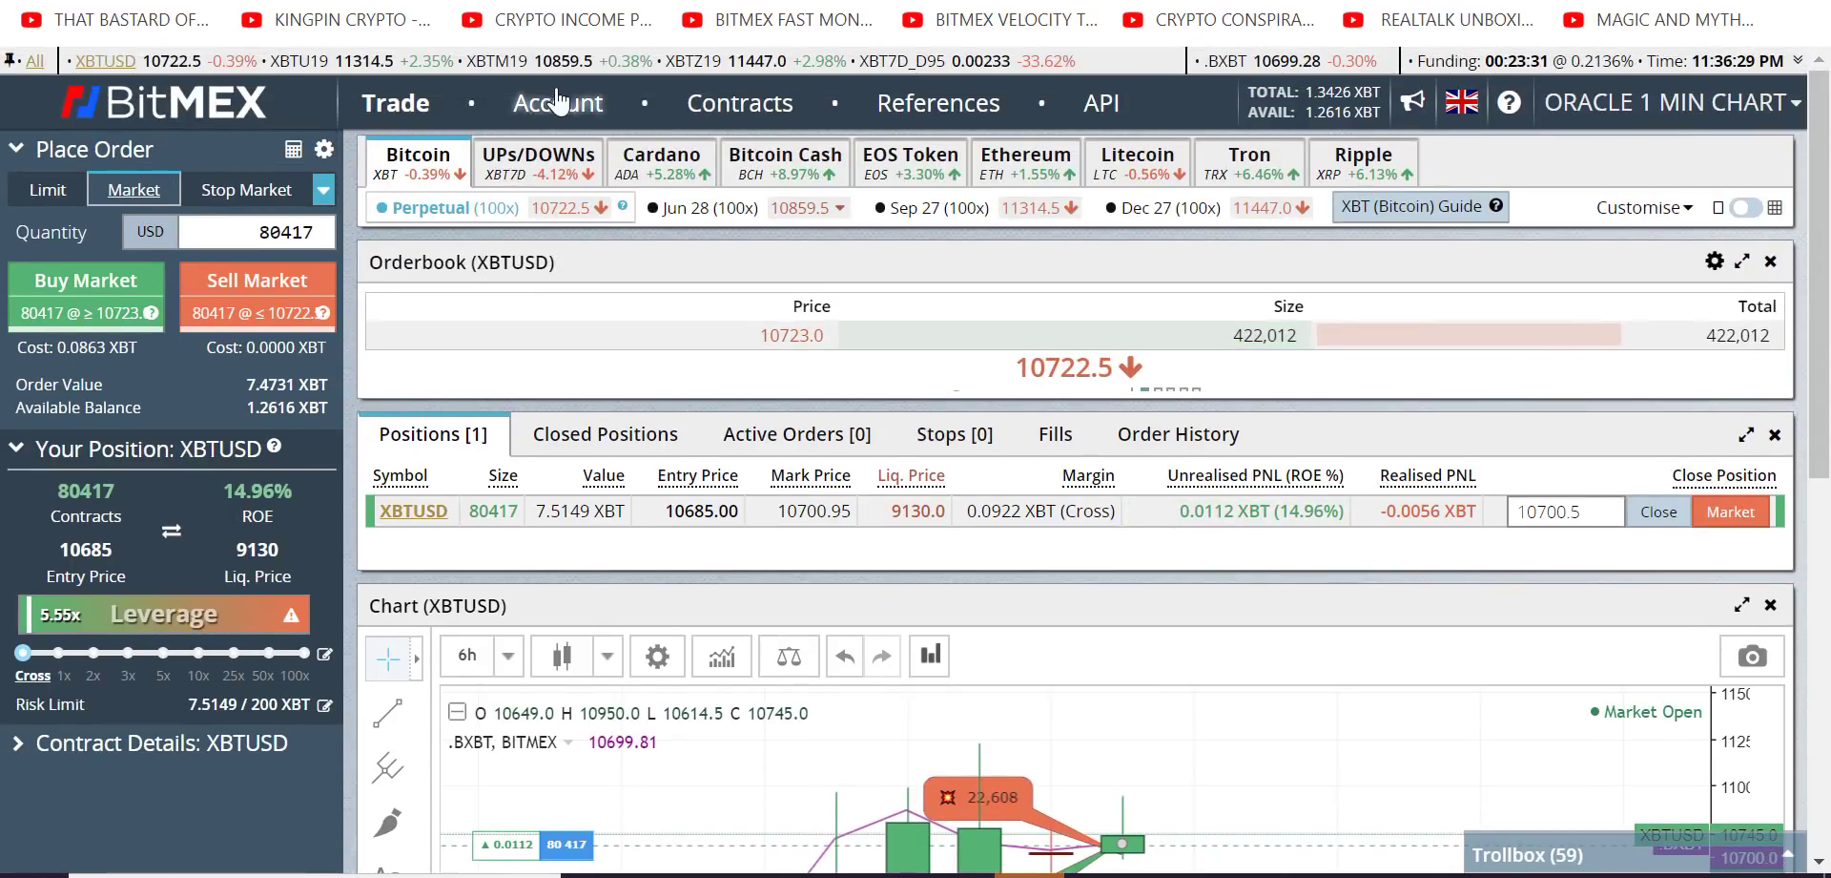
click(528, 107)
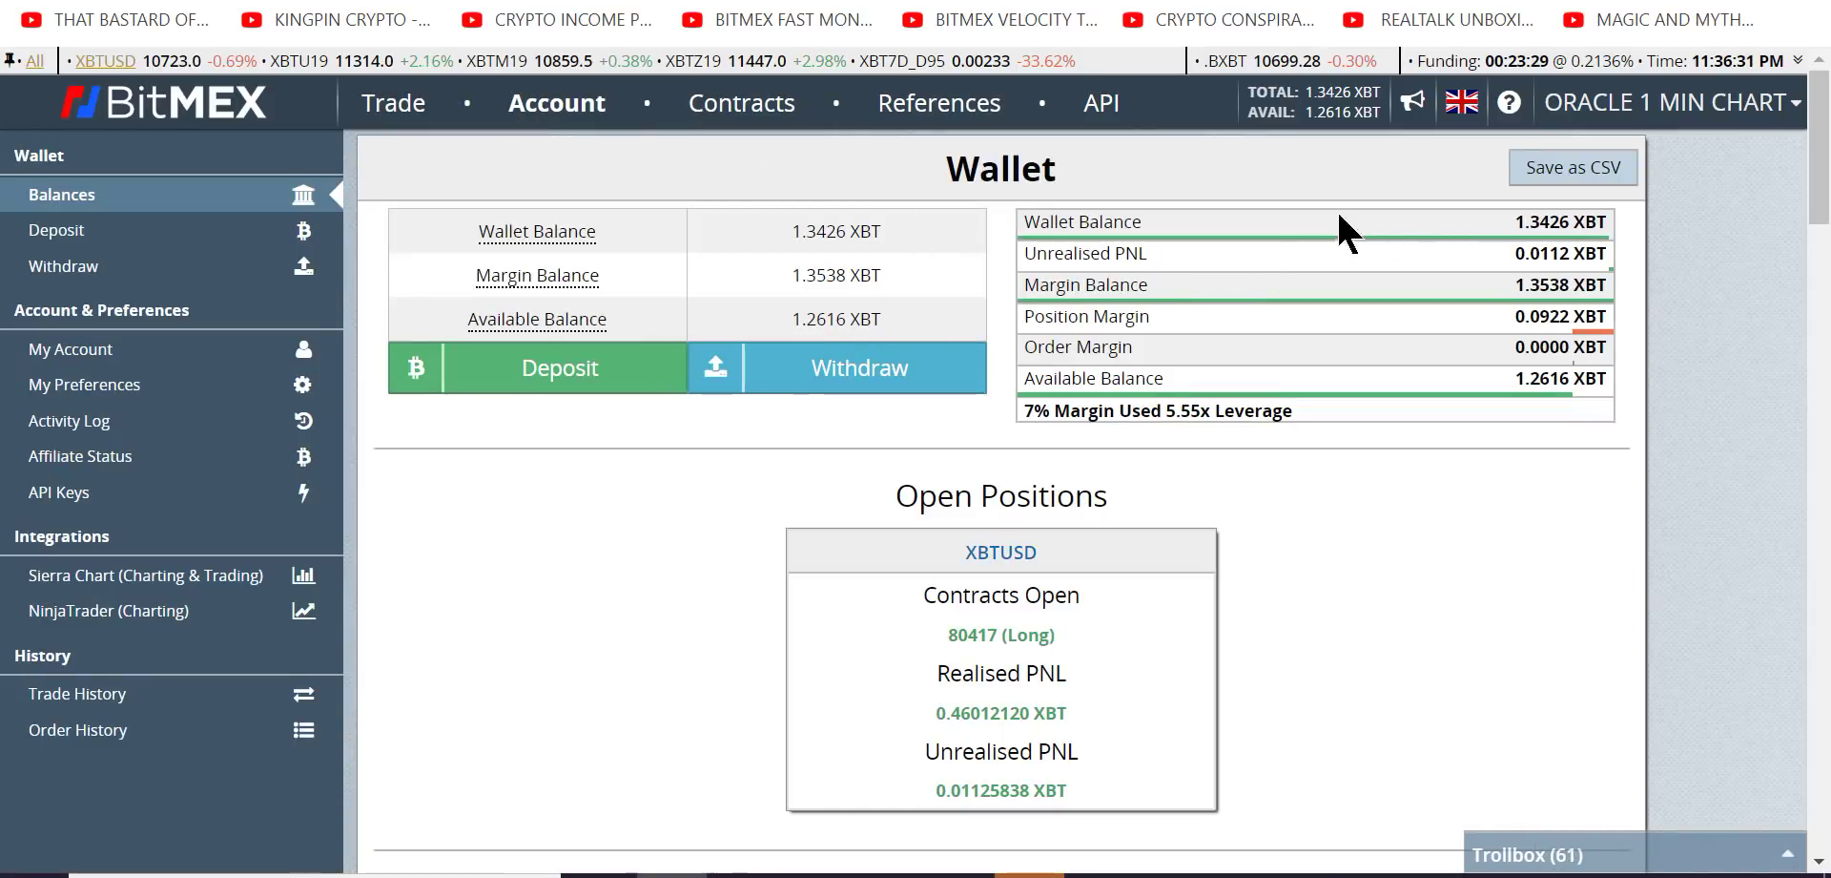
drag(1569, 213, 1536, 222)
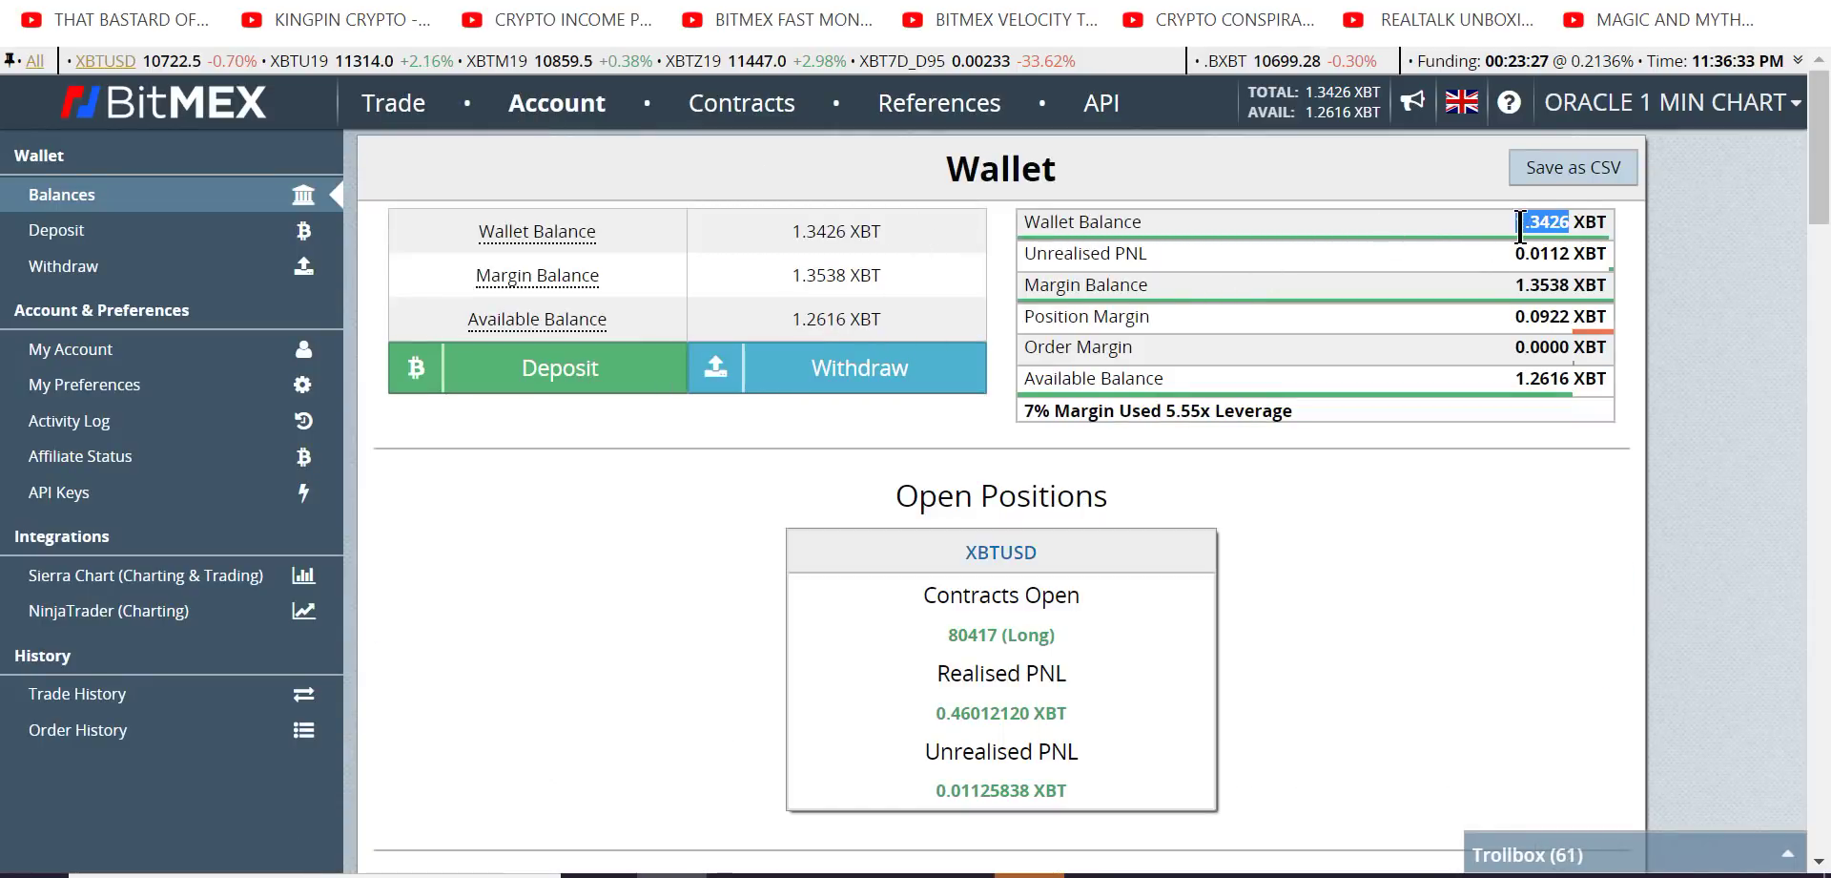
right_click(1569, 221)
click(1517, 246)
Step: Paste 1.3426 BTC into Google's converter, showing 14,451.48 USD, and return to BitMEX
key(ctrl+Tab)
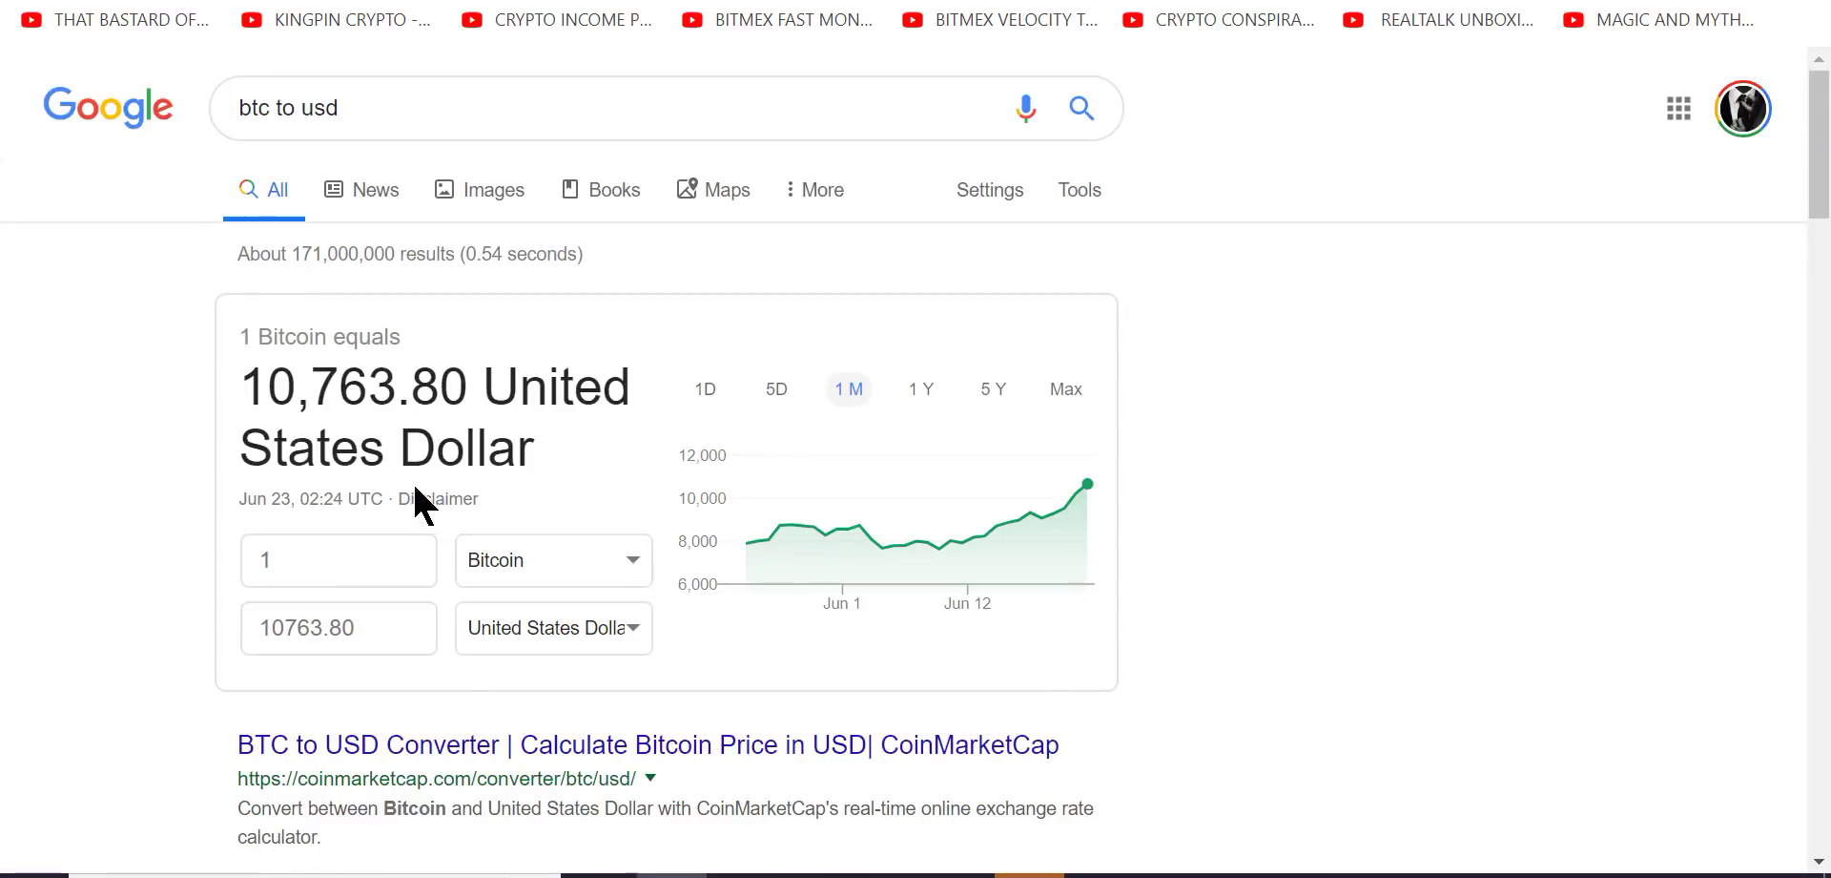
double_click(250, 560)
right_click(315, 560)
click(454, 242)
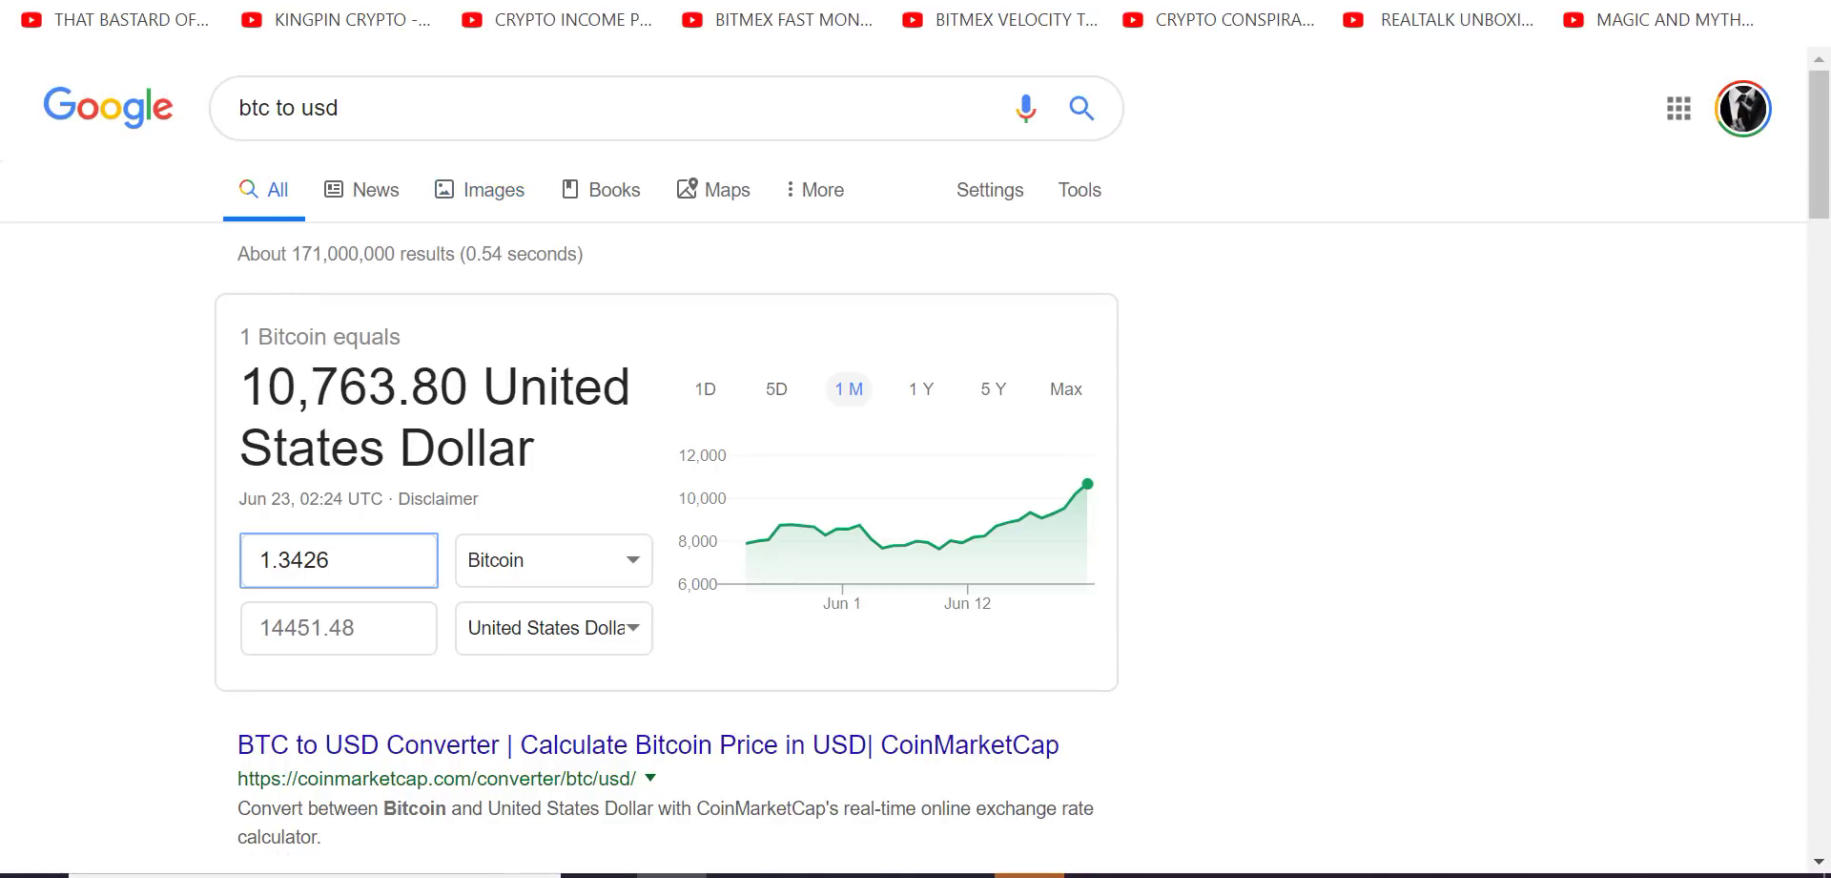
key(ctrl+Tab)
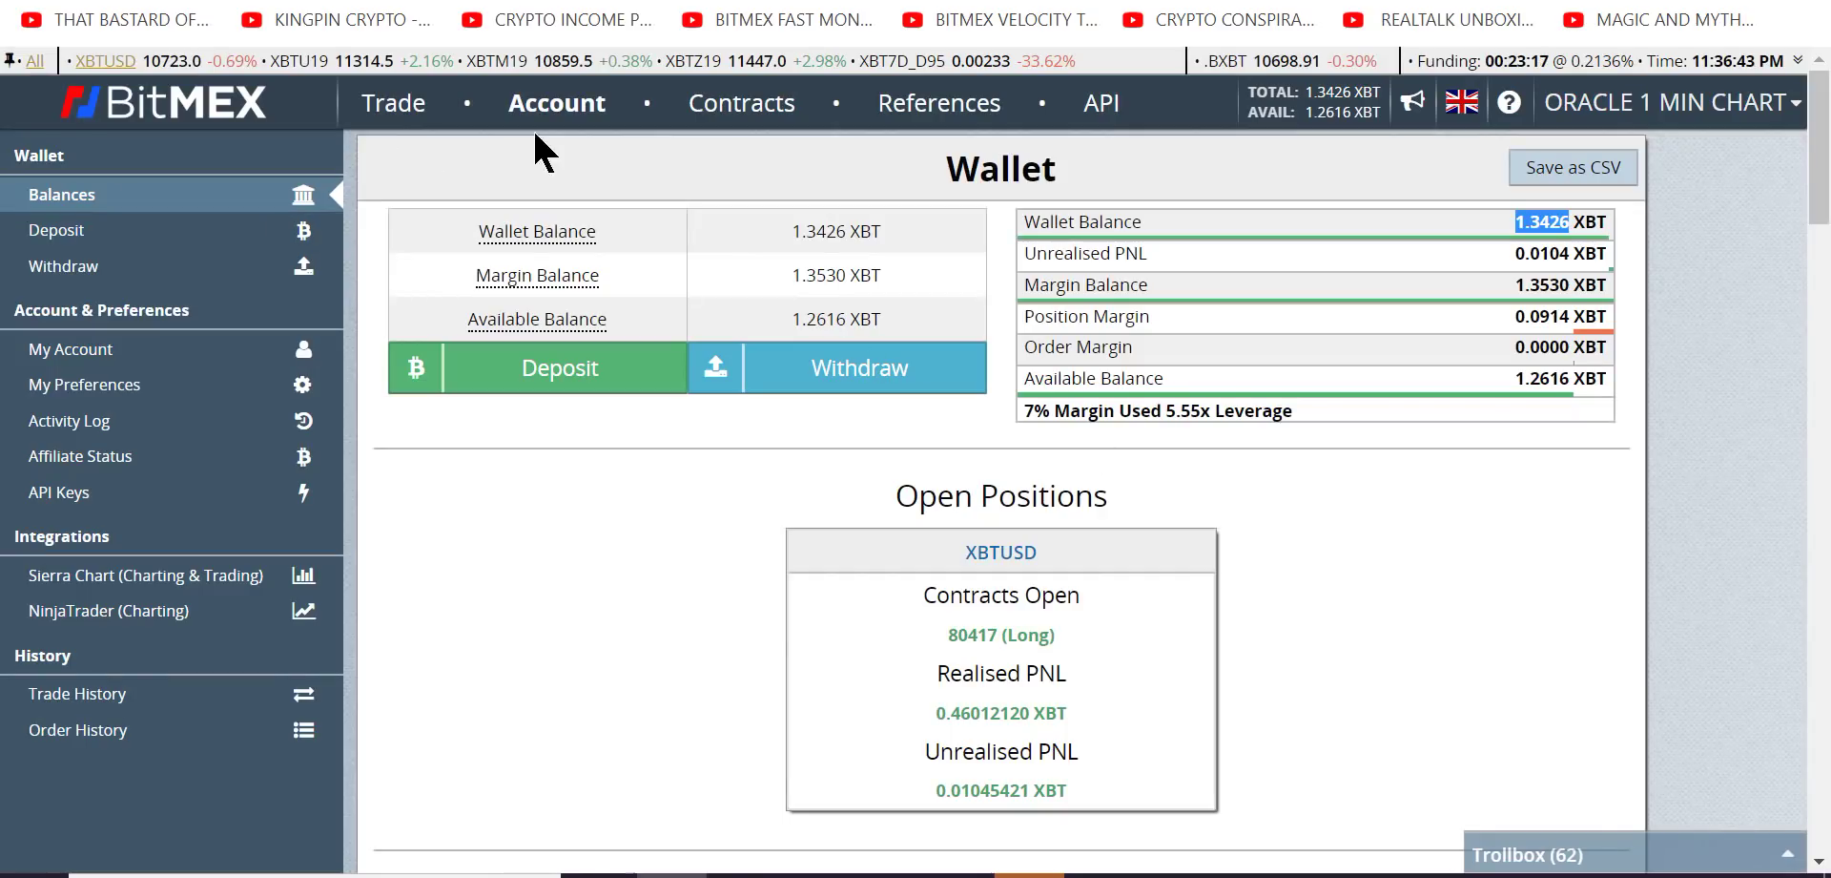
Step: Go to the Trade page and scroll down to the XBTUSD position and 6-hour chart
click(392, 107)
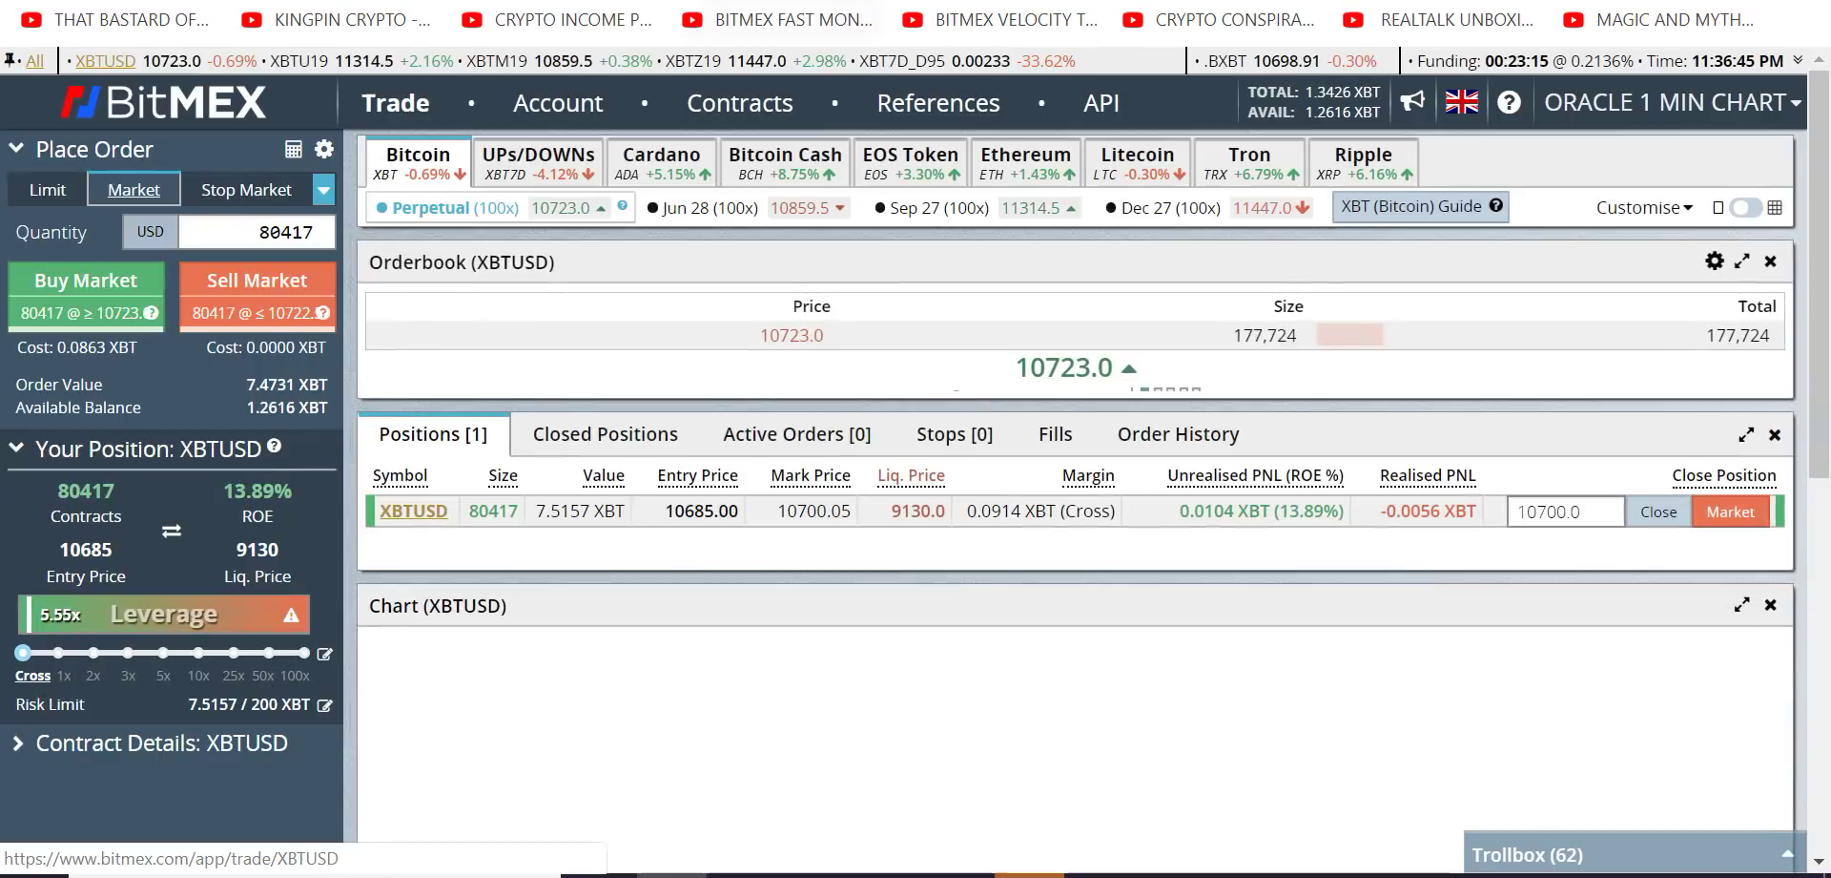
key(ctrl+Tab)
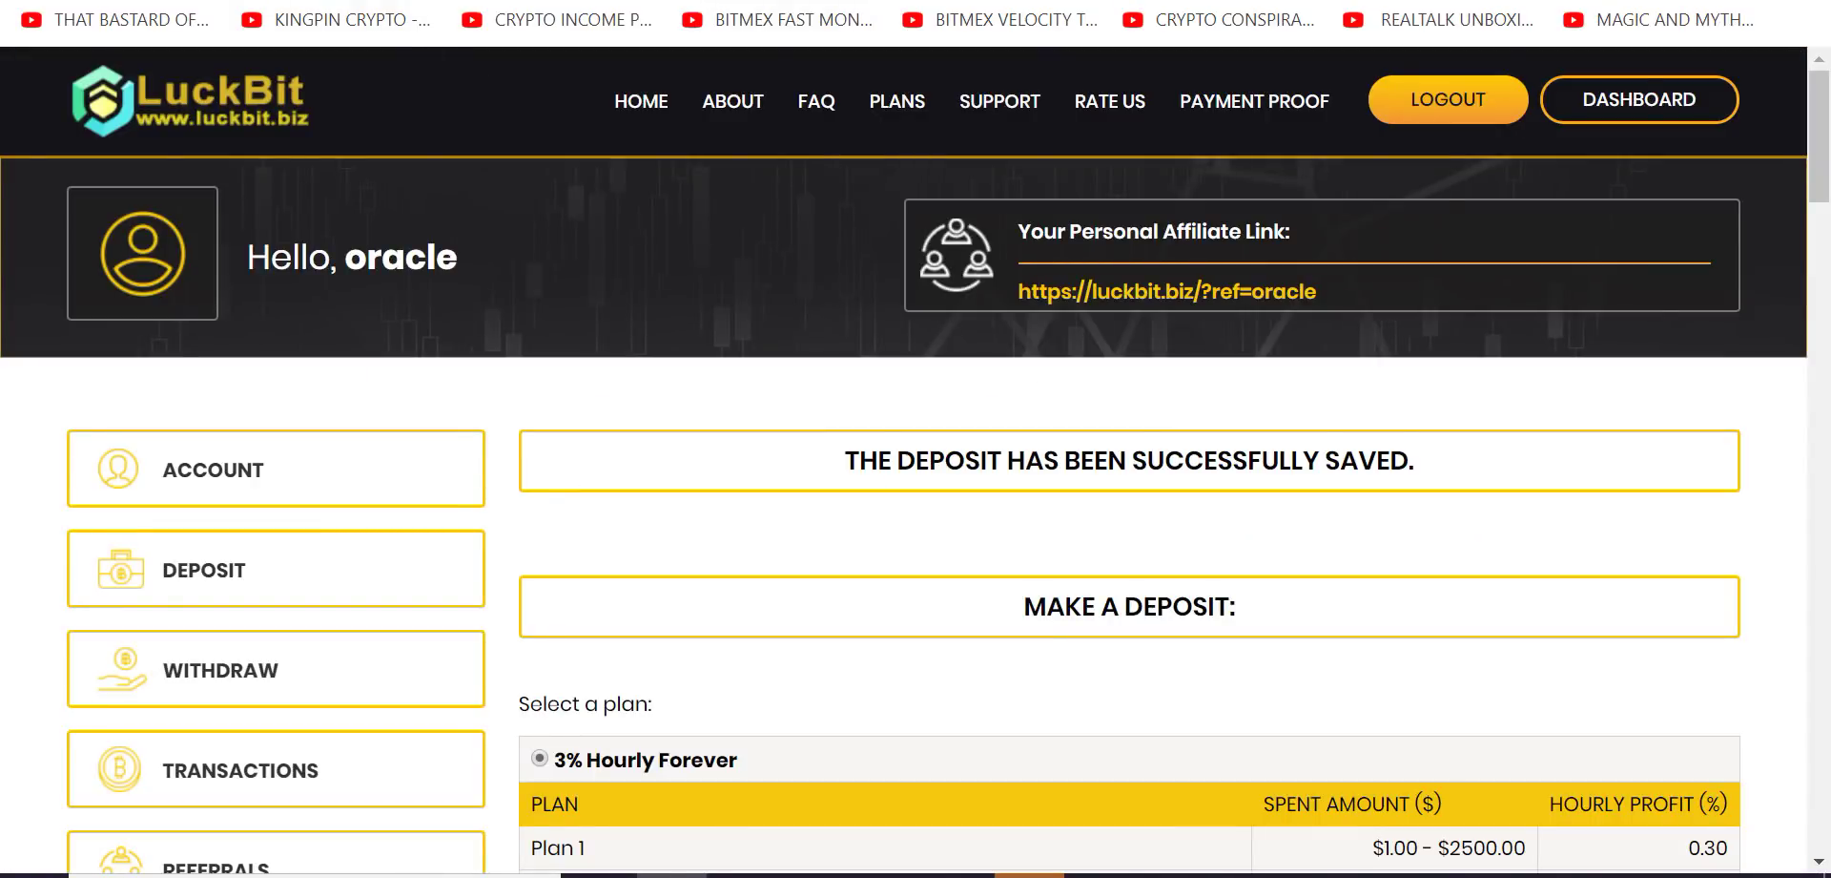
key(ctrl+Tab)
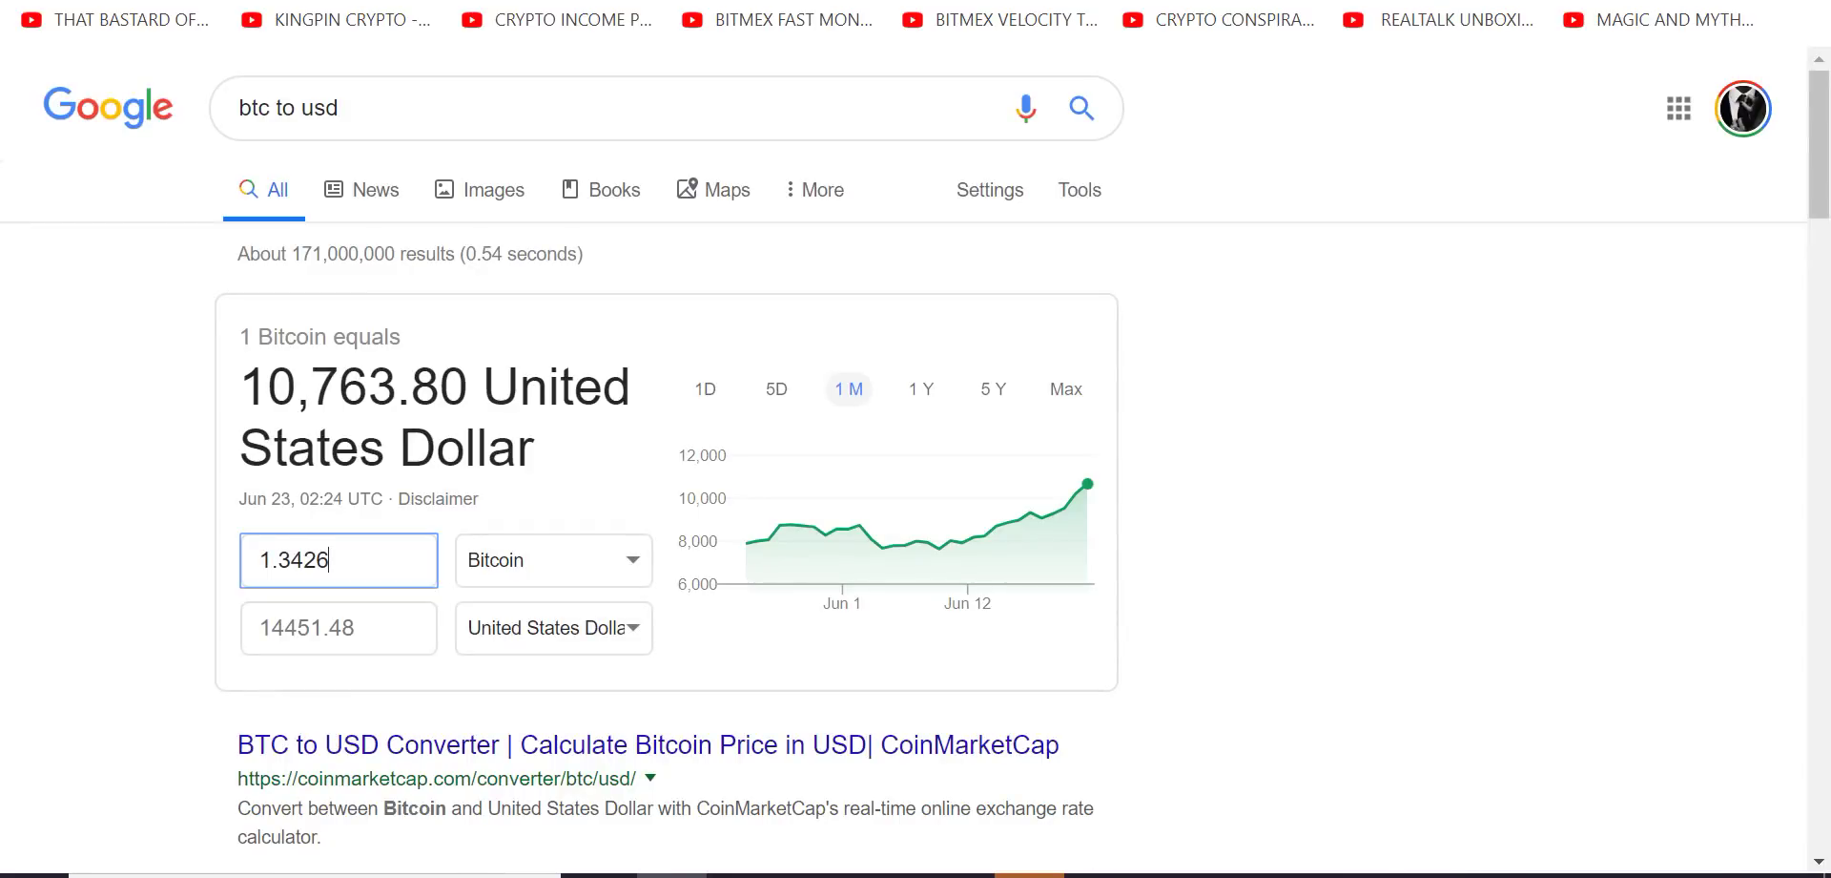
key(ctrl+Tab)
scroll(1293, 399, down, 3)
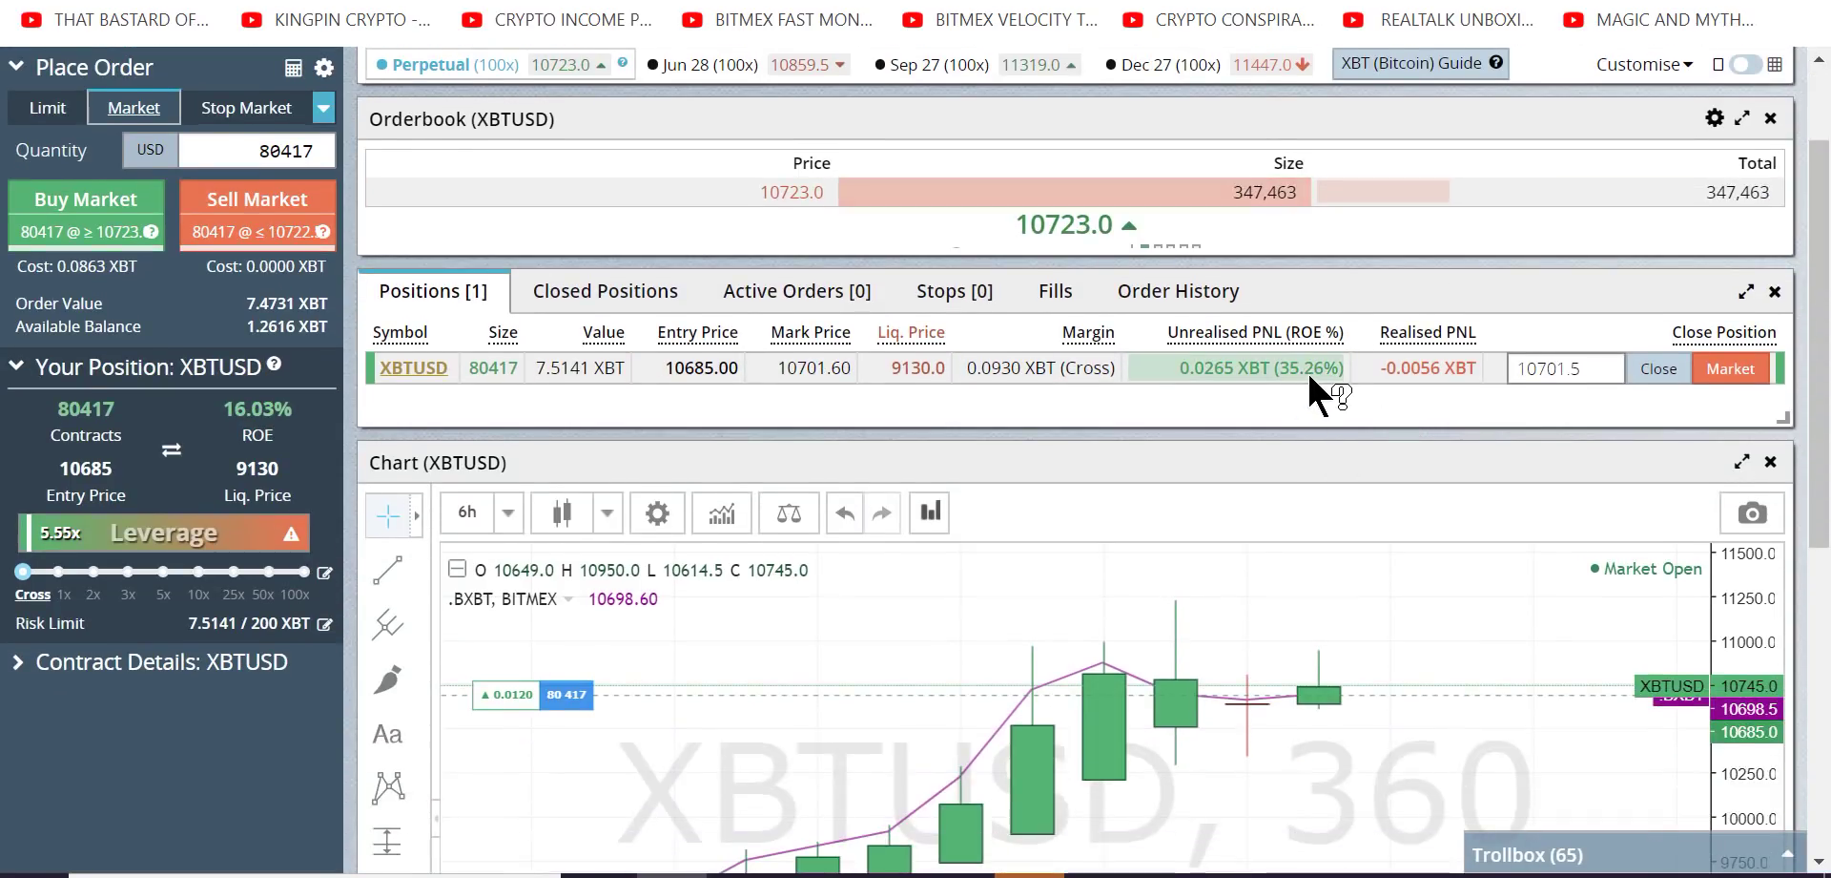
scroll(1308, 372, down, 3)
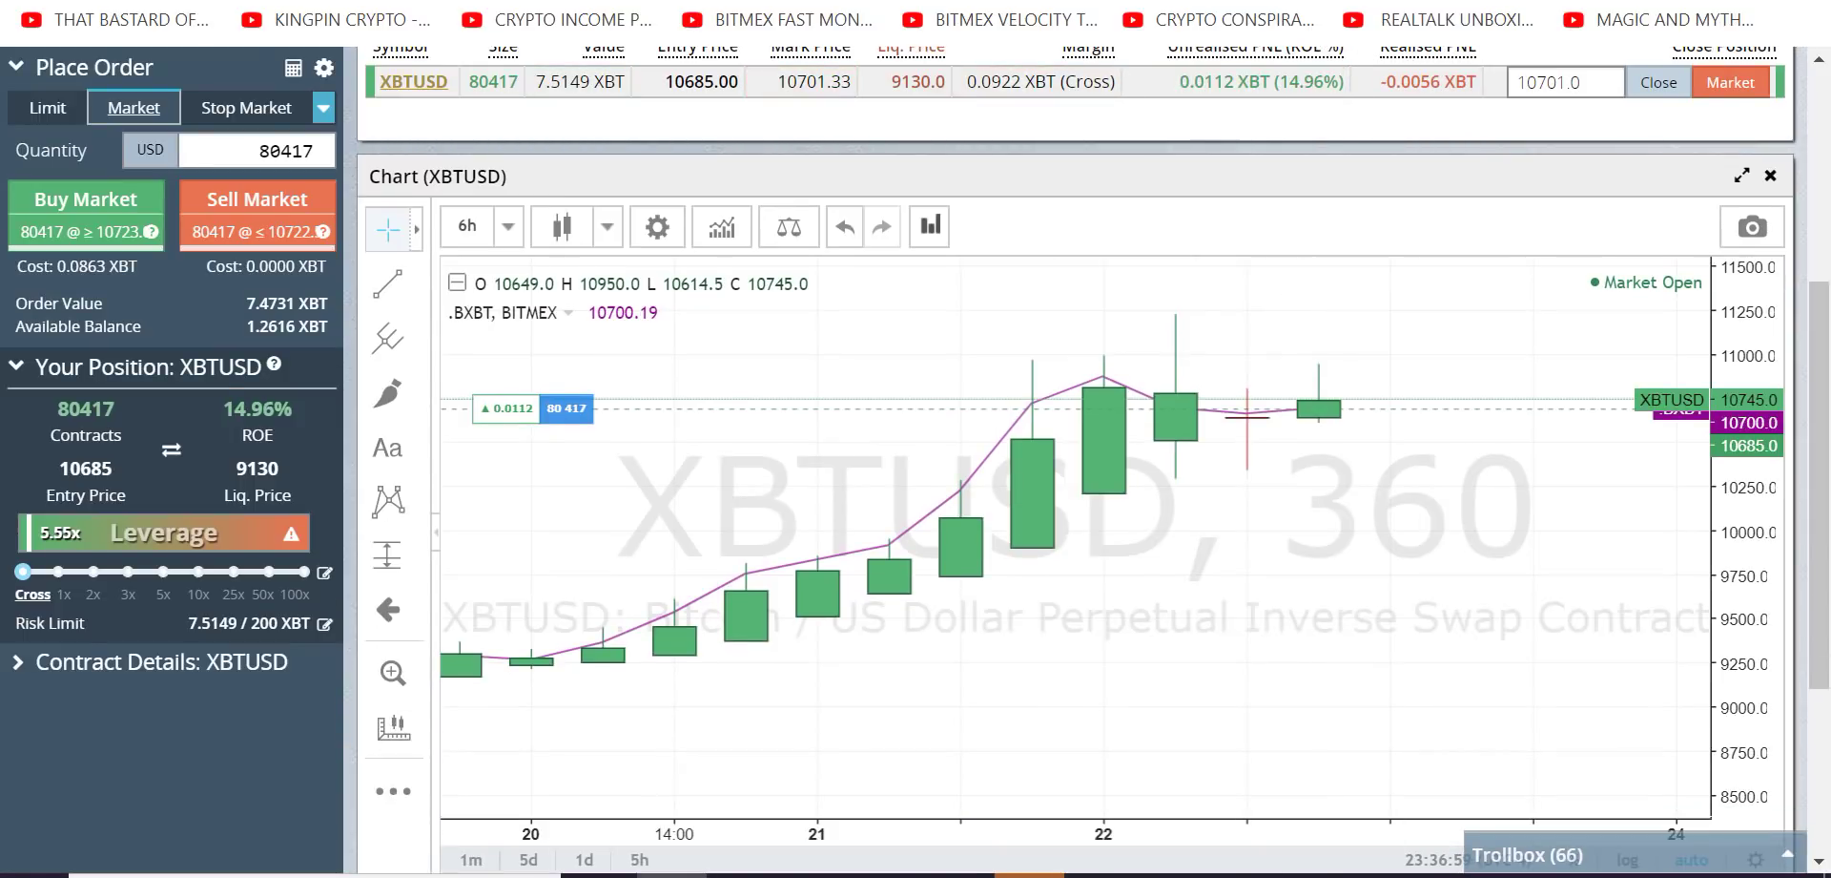
Step: Switch the chart to 1-minute candles, then move the trade callout and undo the move
click(508, 227)
click(496, 274)
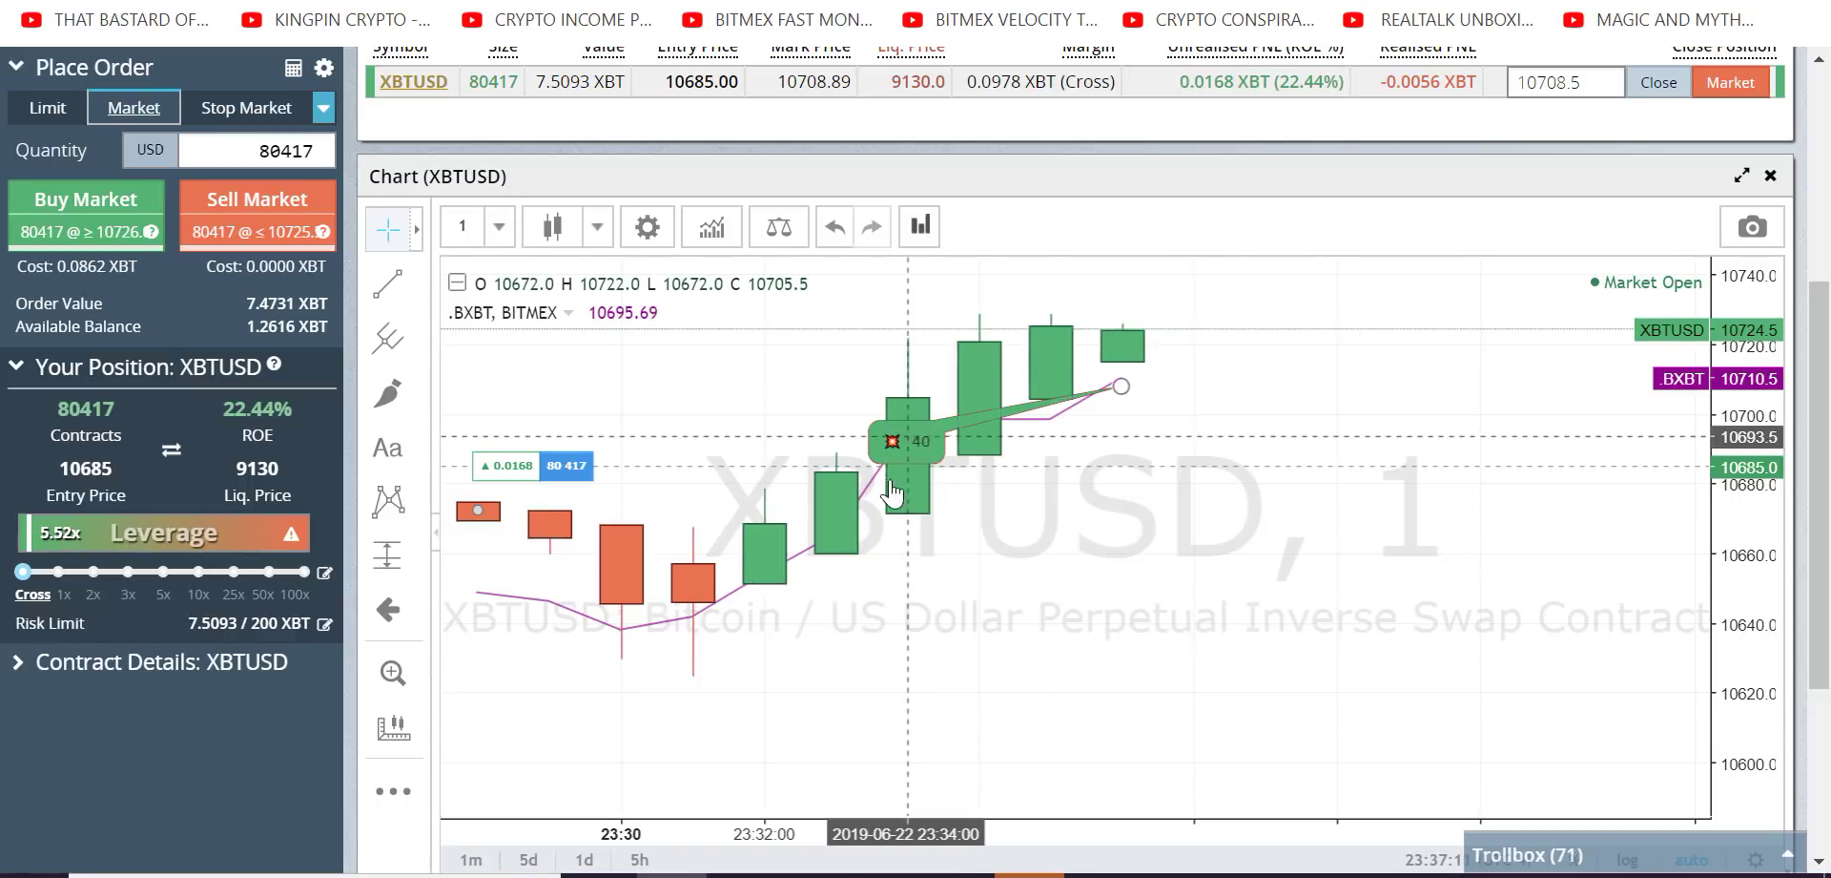
drag(894, 491, 894, 670)
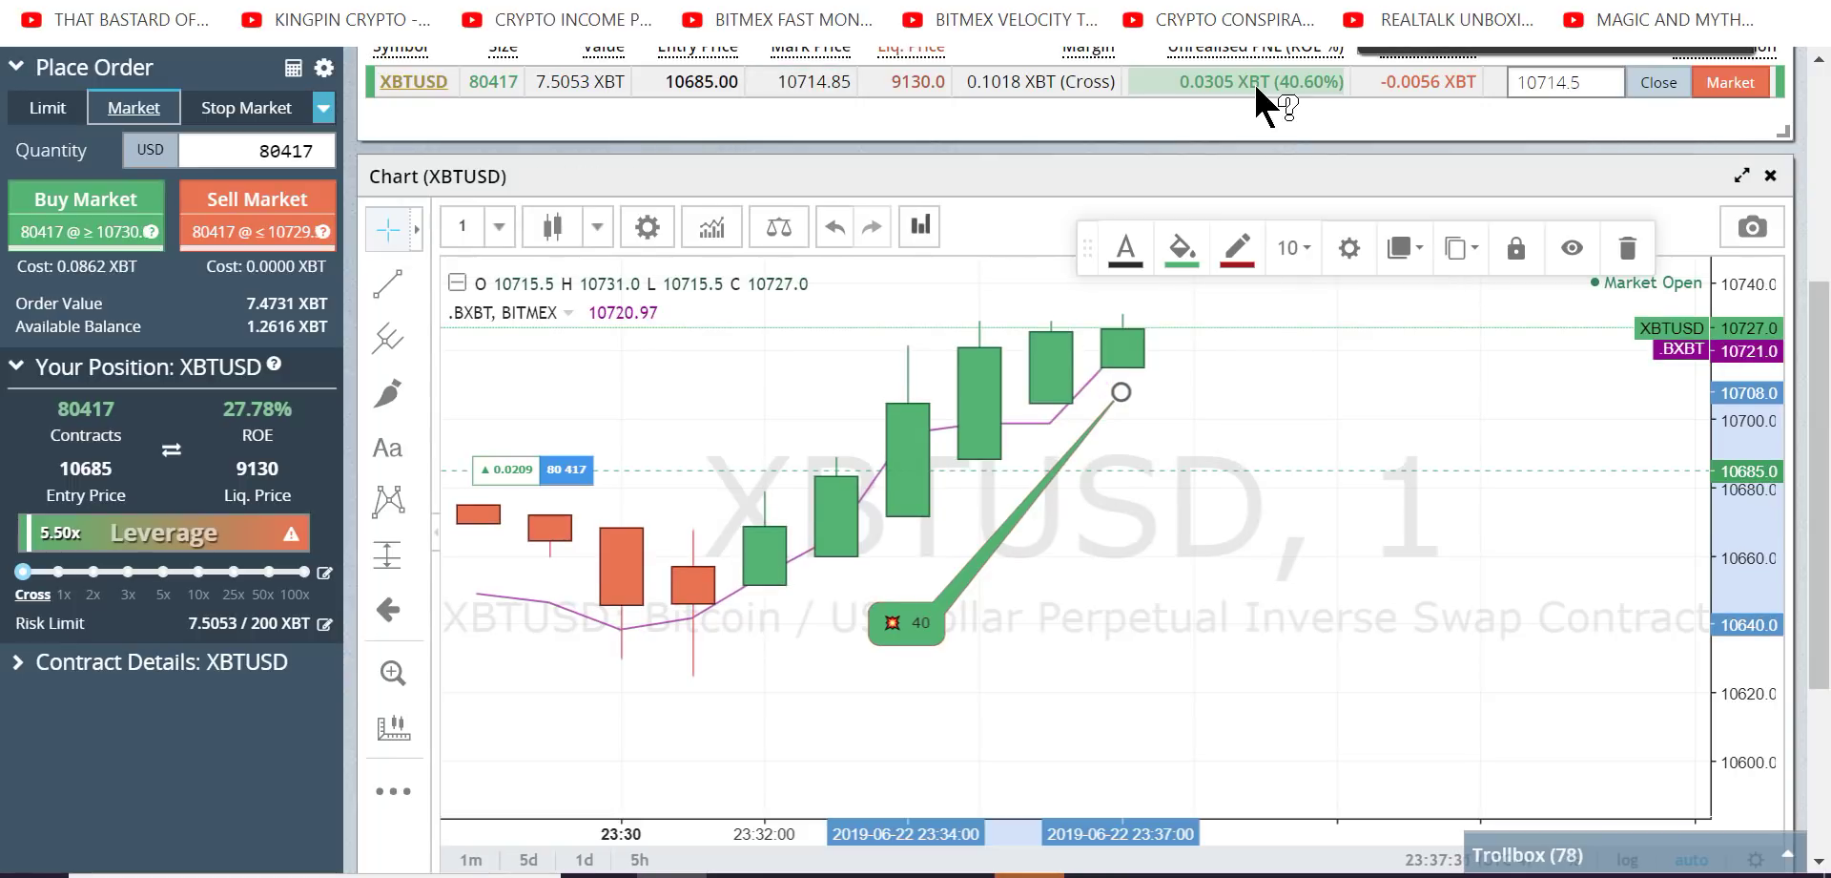
key(ctrl+z)
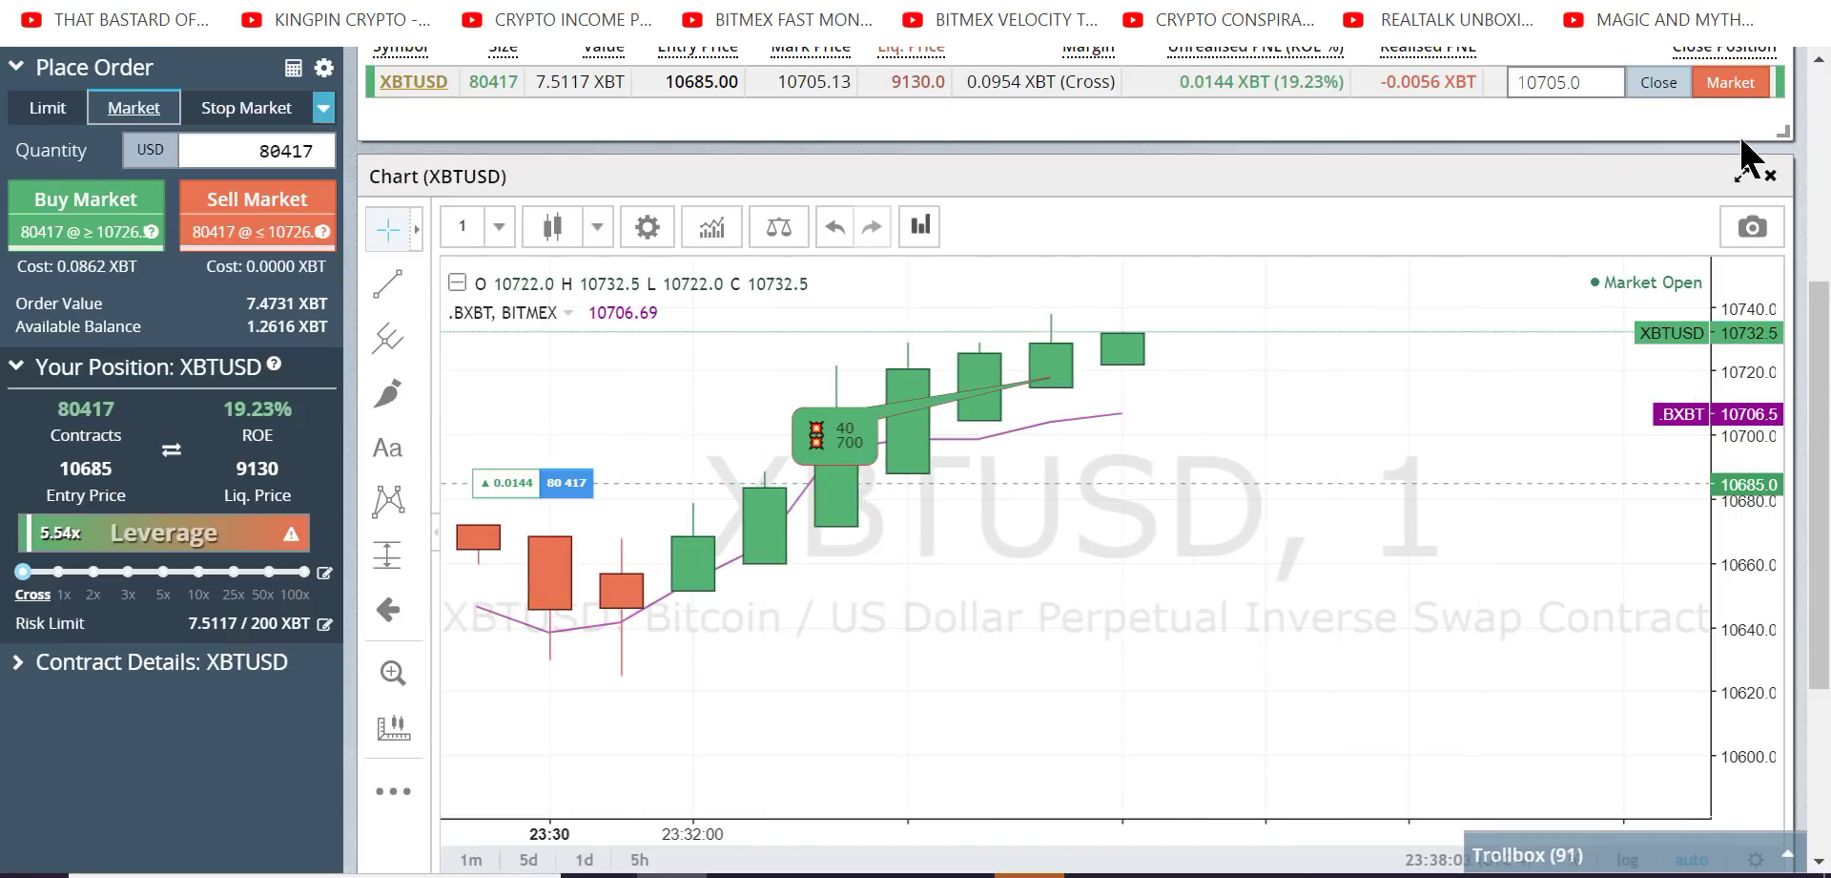
Step: Close the XBTUSD long at market and confirm the close
click(1731, 84)
click(1043, 592)
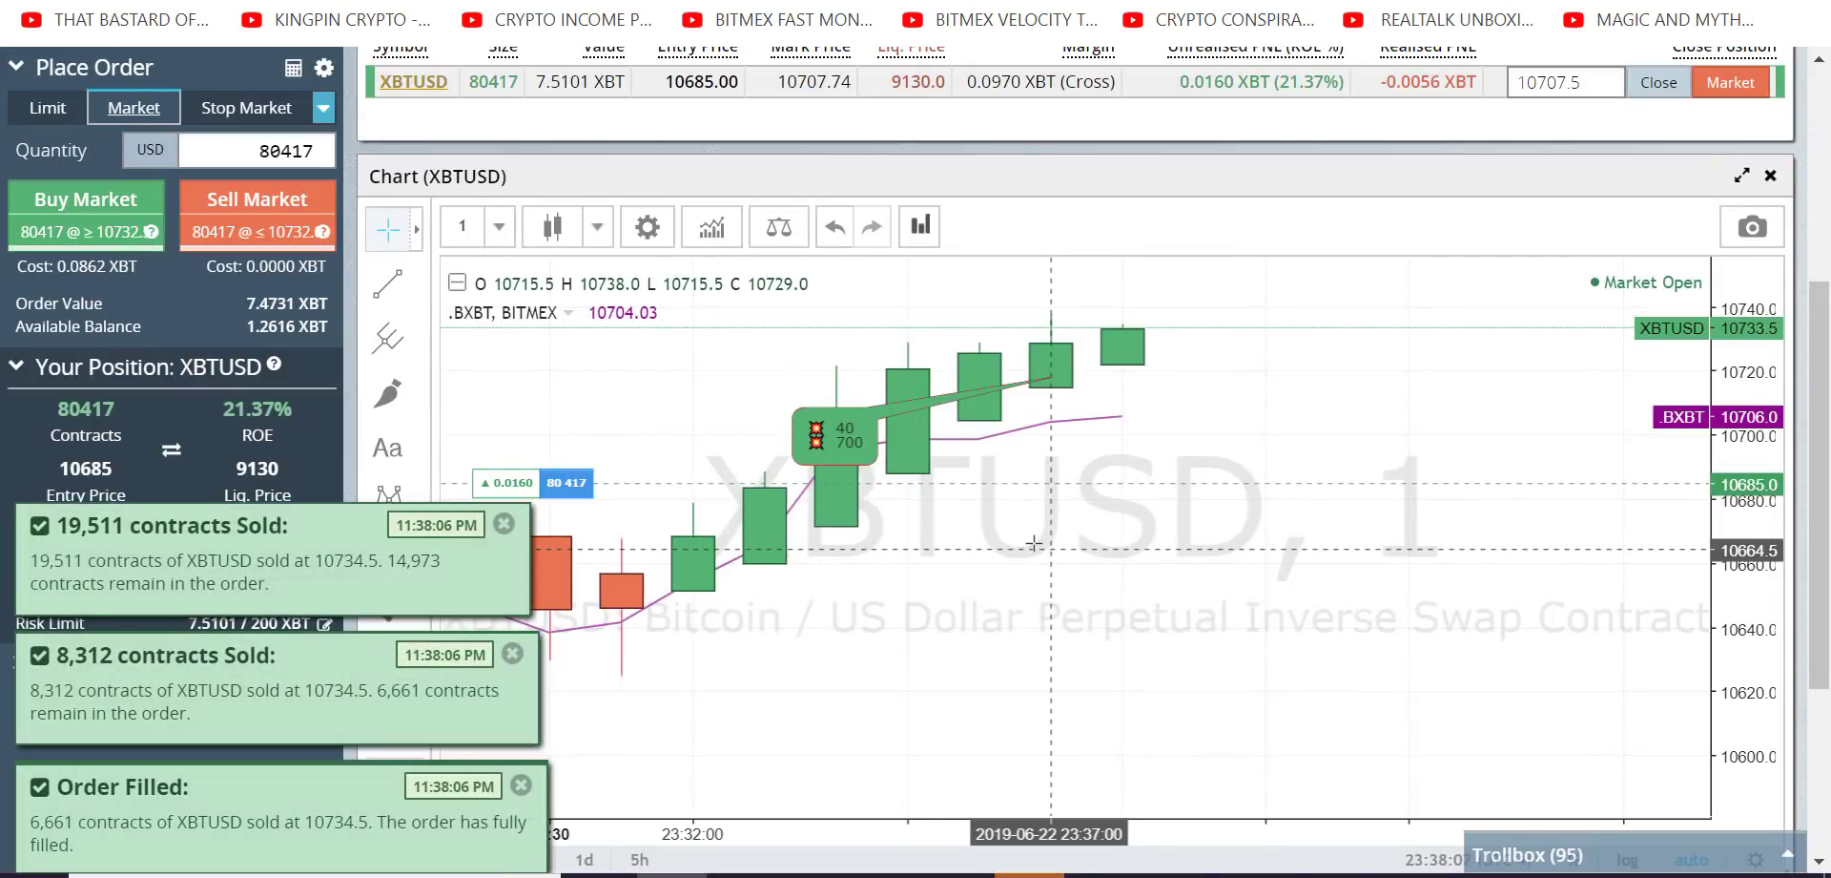
scroll(897, 188, up, 5)
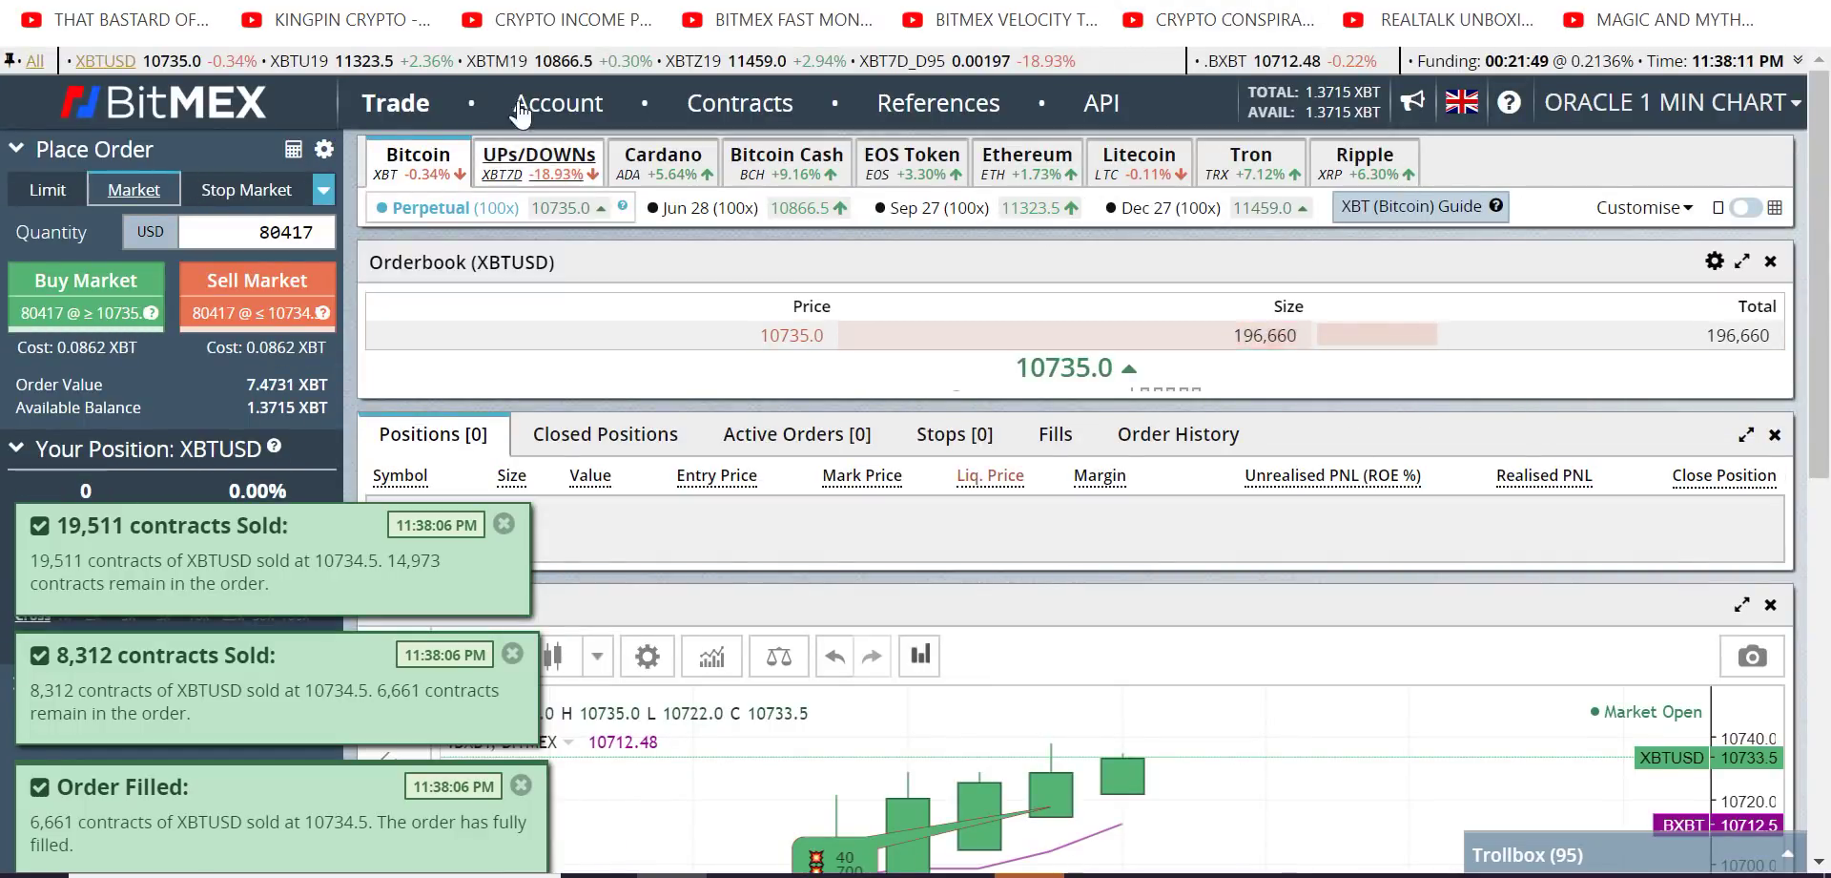
Step: Copy the new 1.3715 XBT wallet balance and switch to the Google converter
click(558, 102)
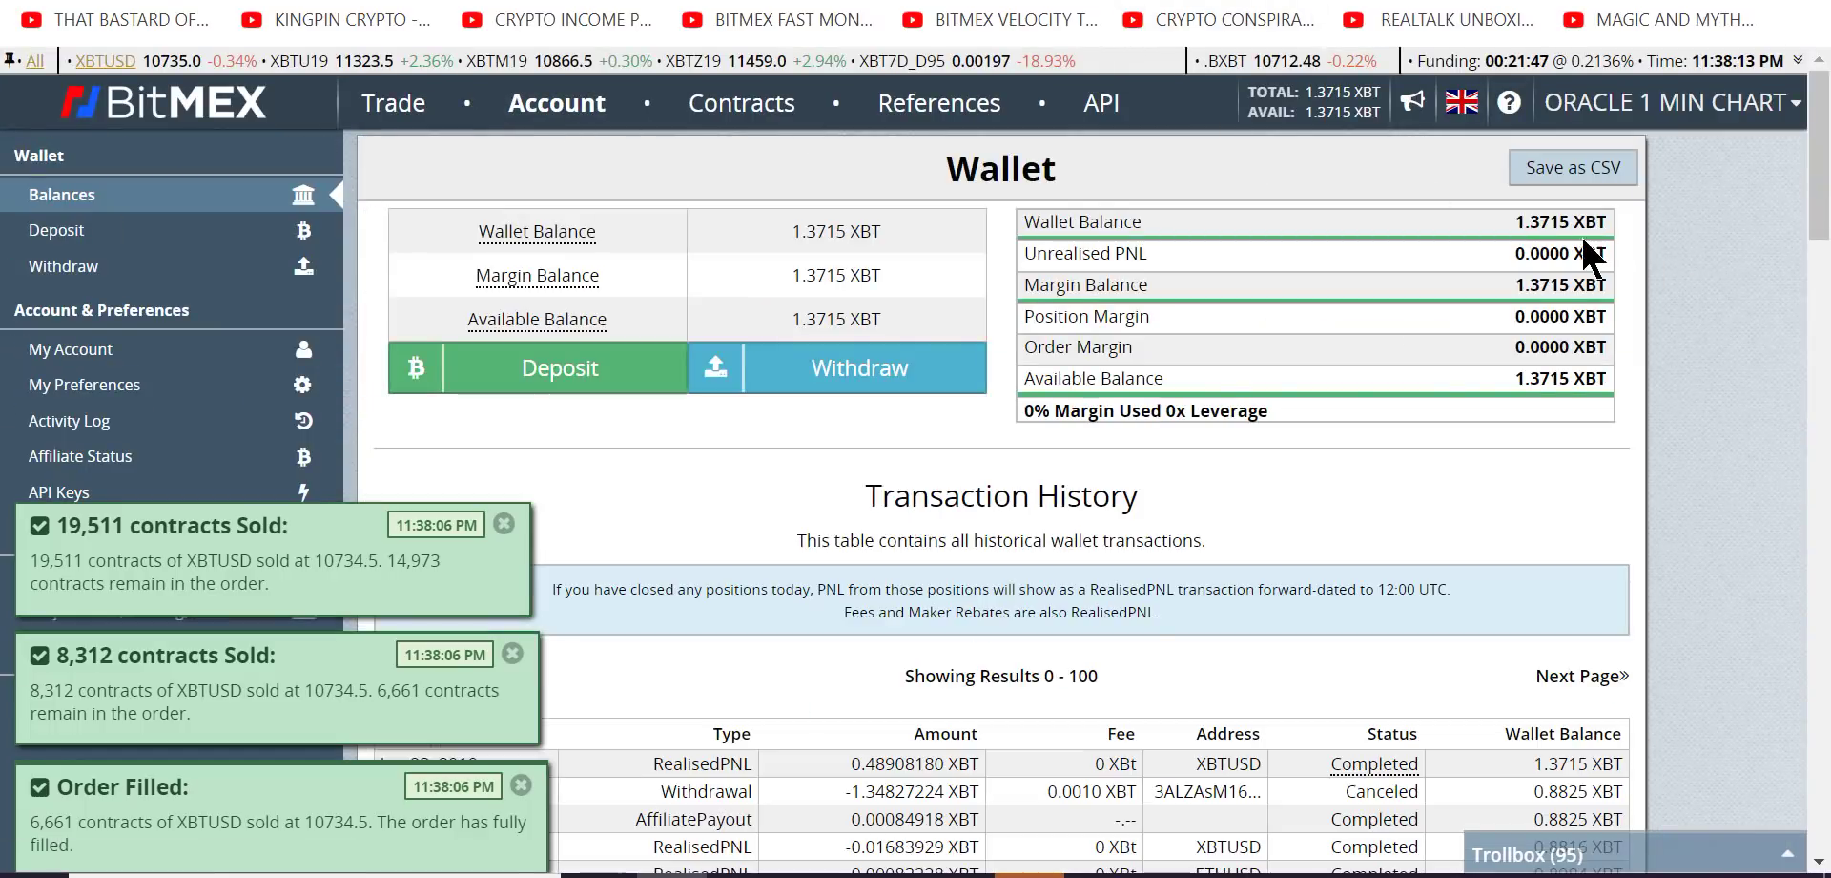
drag(1572, 216, 1517, 219)
right_click(1545, 221)
click(1488, 245)
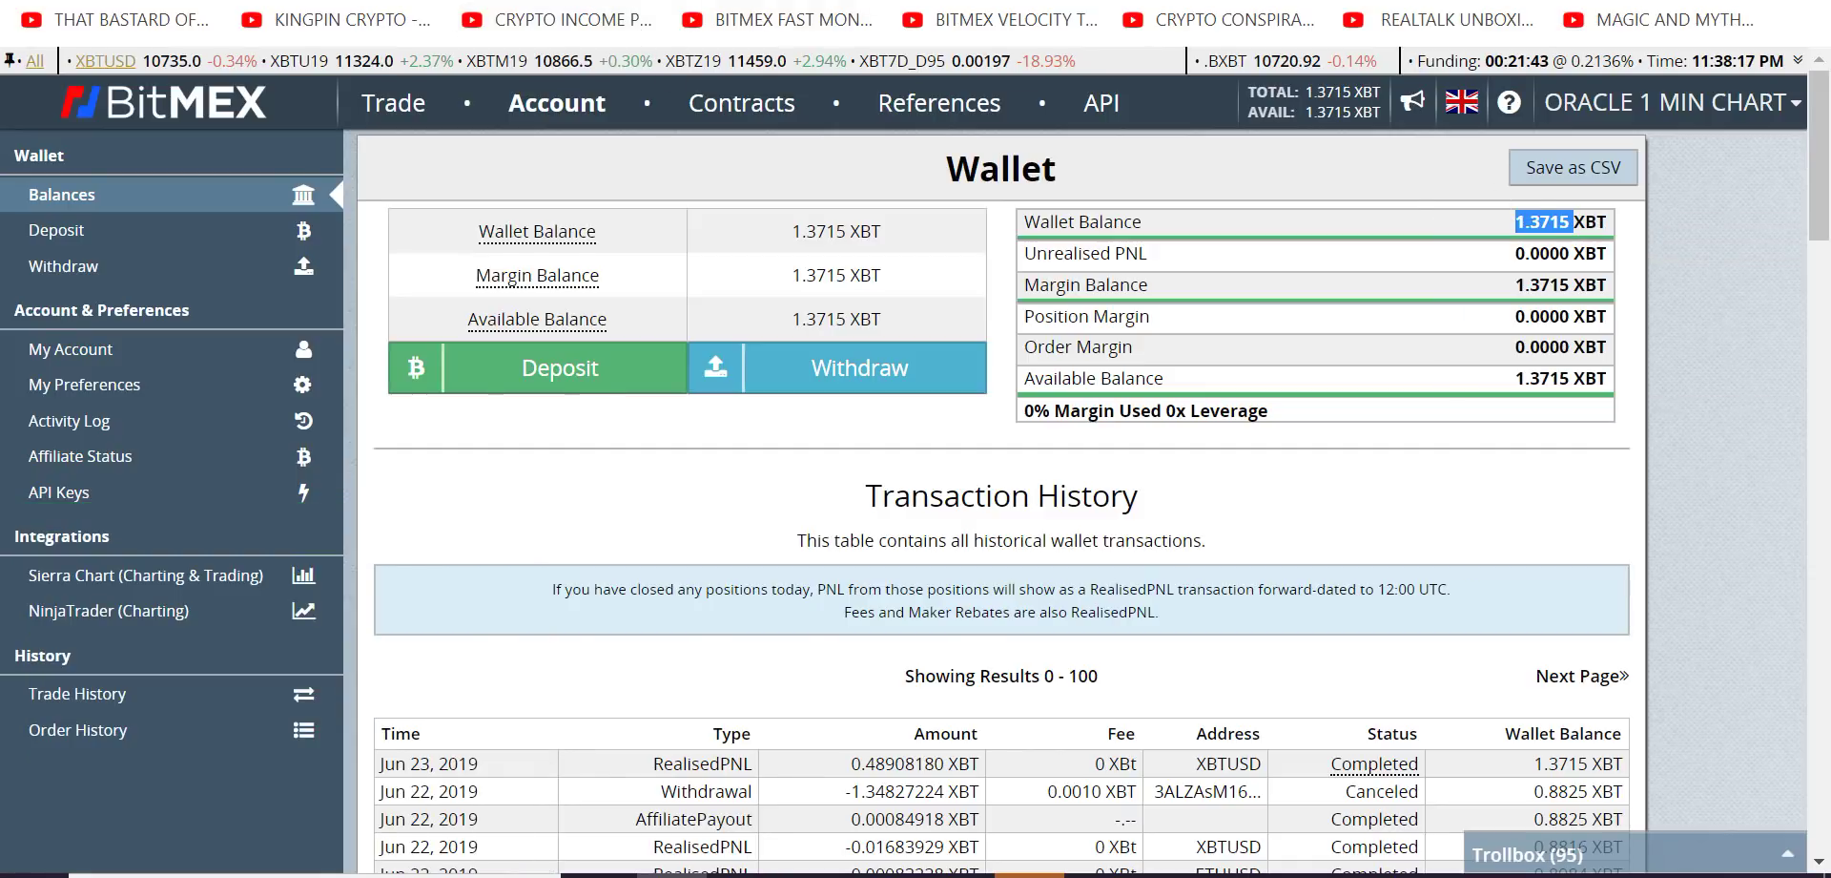
key(ctrl+Tab)
click(958, 874)
Step: Open a second Calculator window and arrange both calculators side by side
click(1105, 715)
right_click(959, 874)
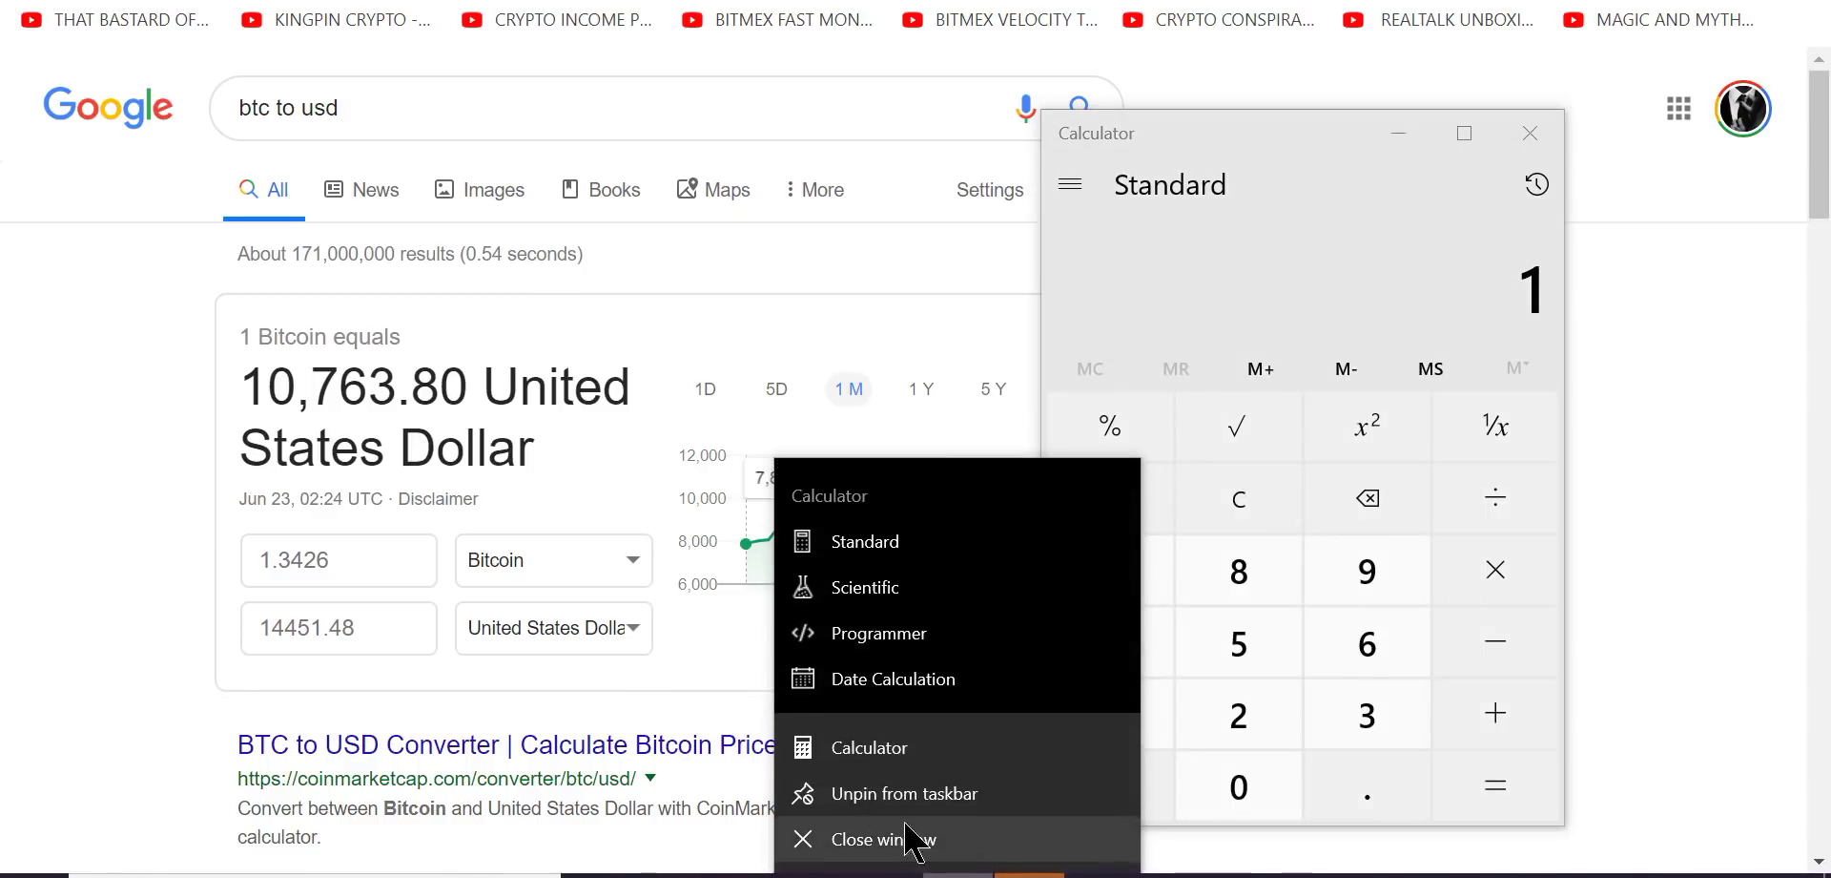
click(868, 747)
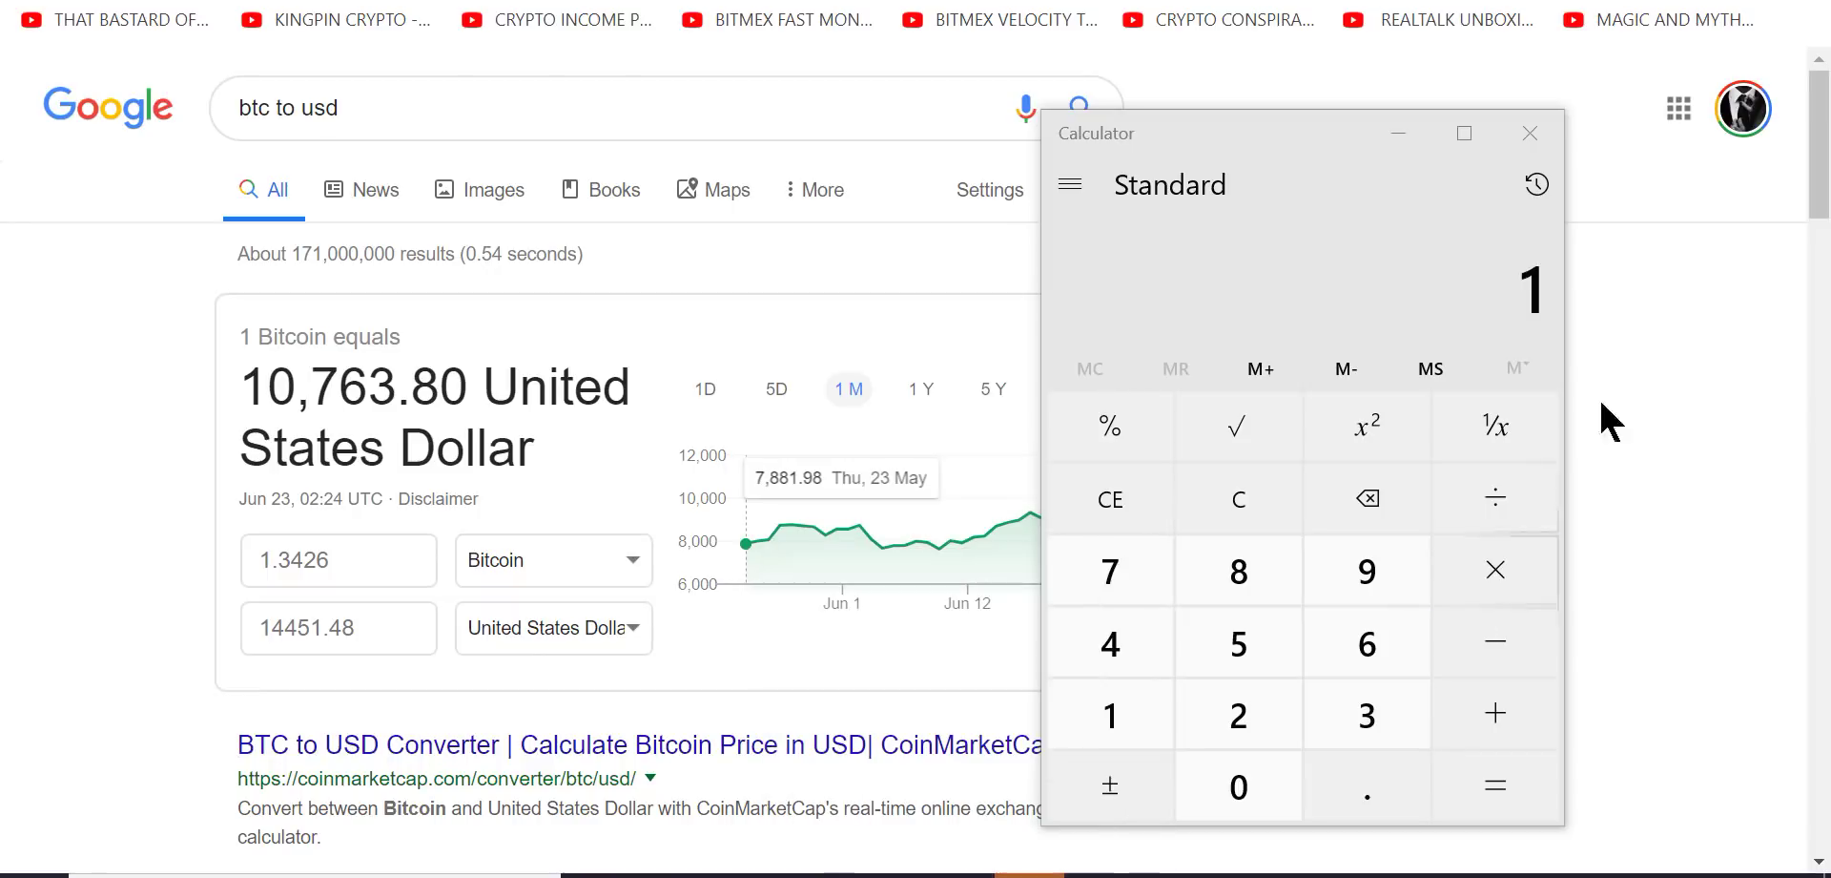
drag(1281, 162, 1092, 150)
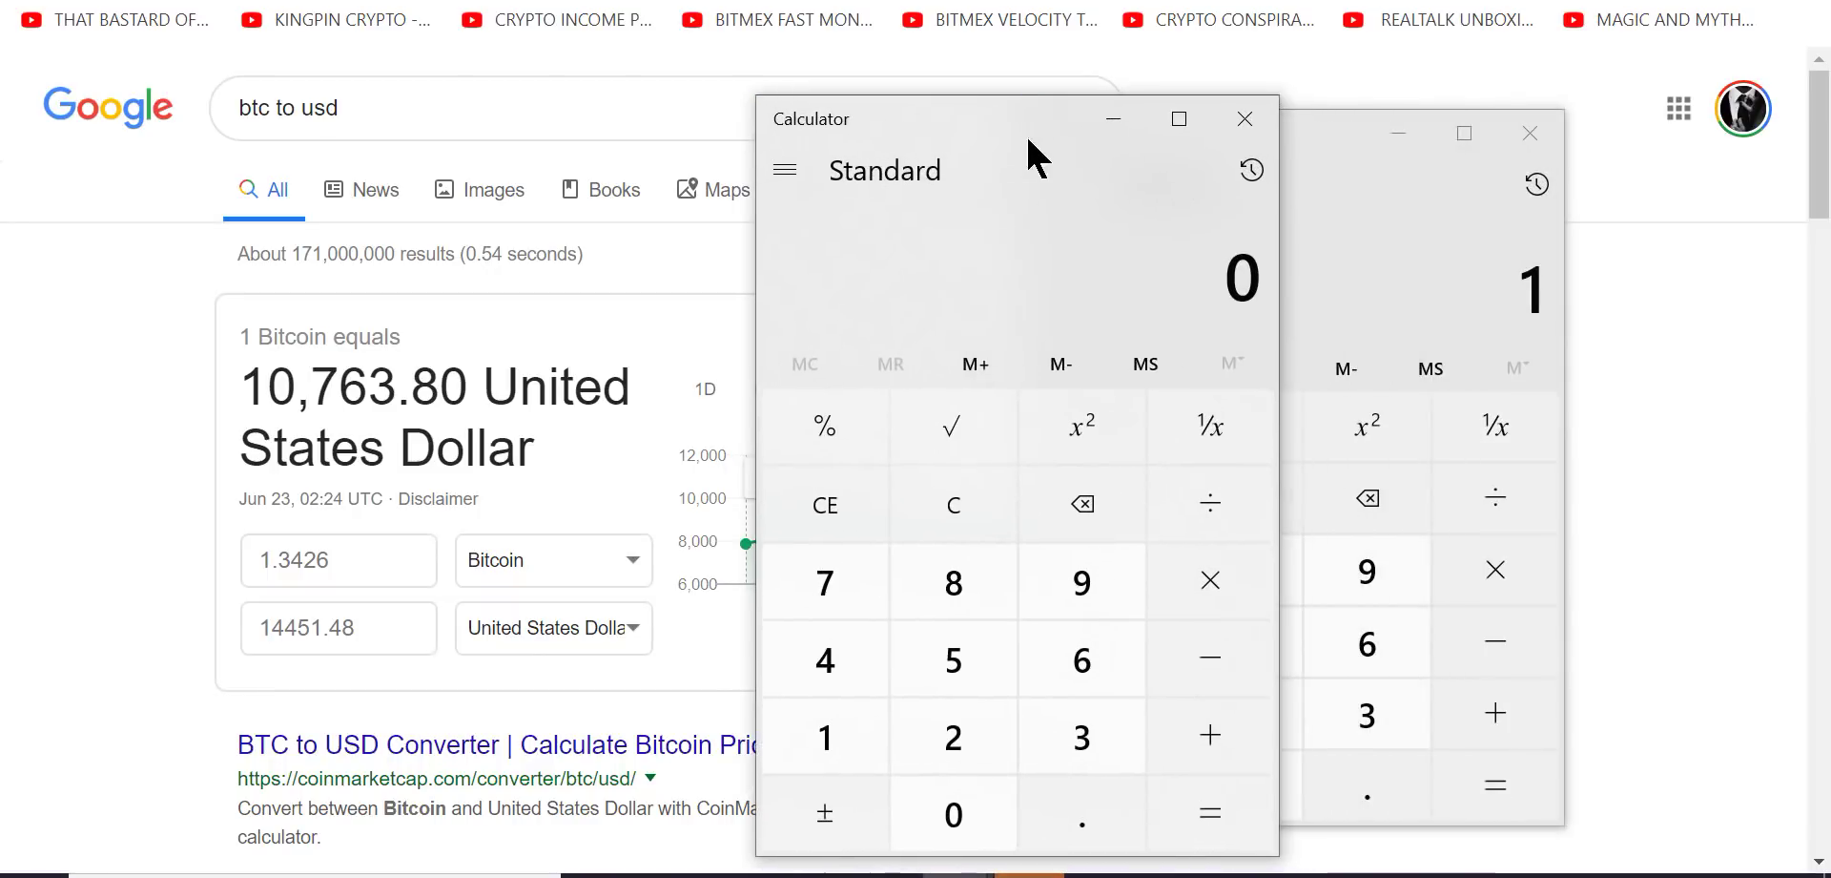
mouse_move(1321, 149)
mouse_down()
mouse_move(1431, 122)
mouse_move(1519, 133)
mouse_up()
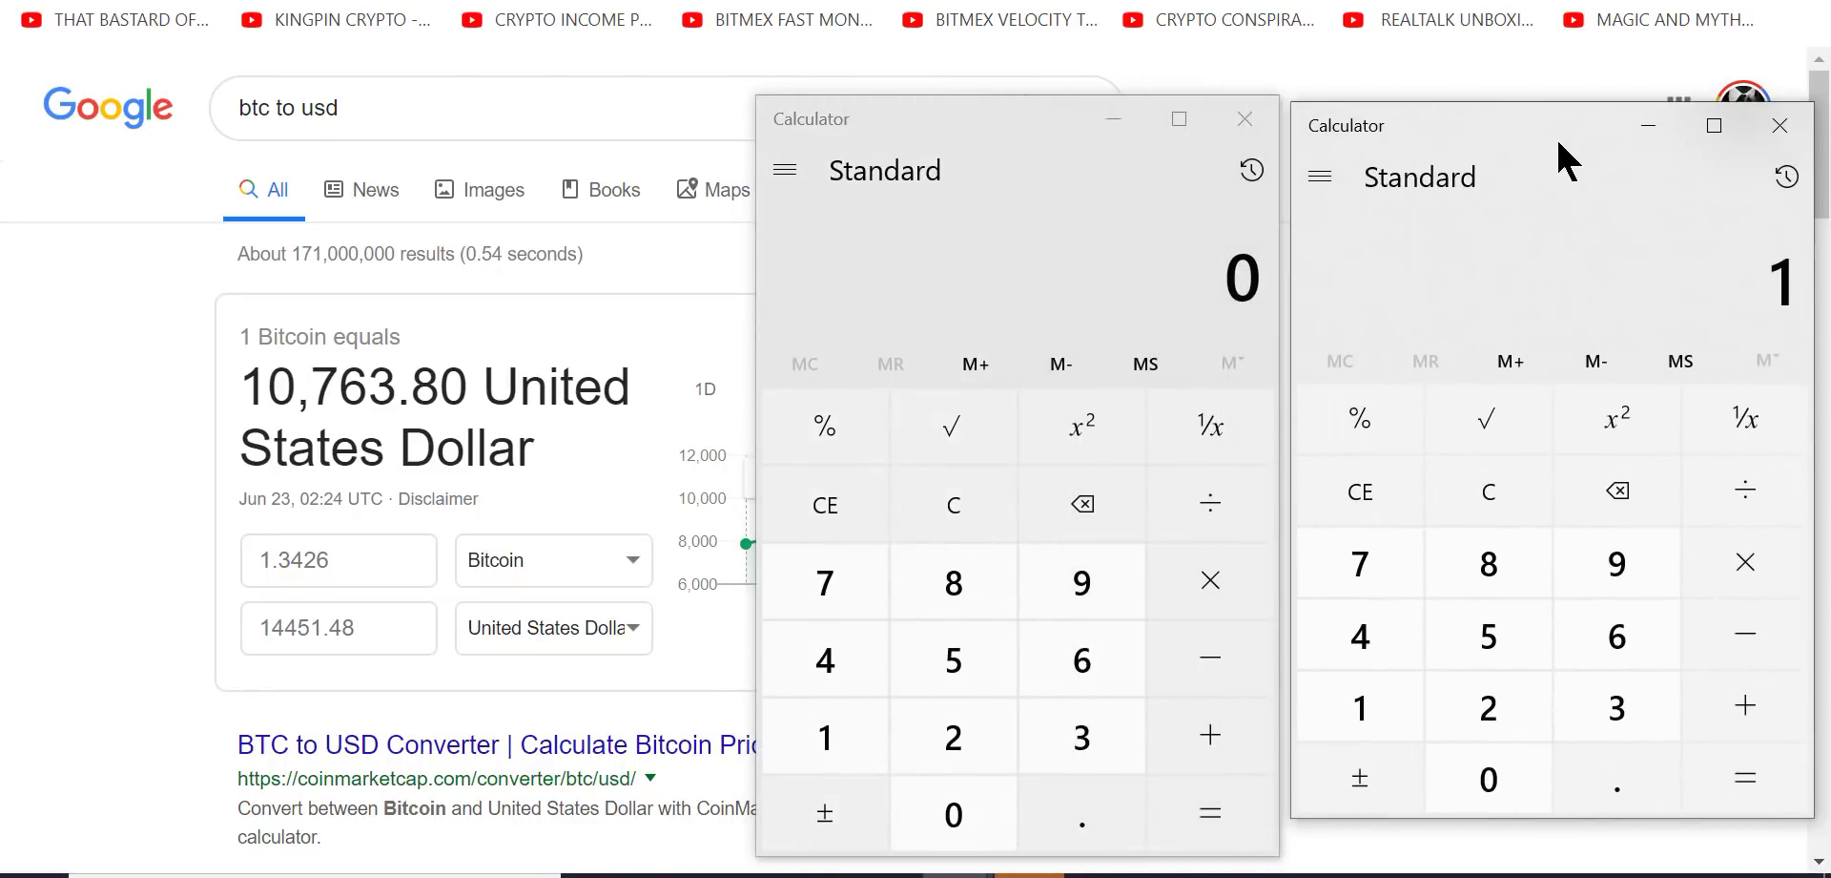
drag(1560, 143, 1538, 128)
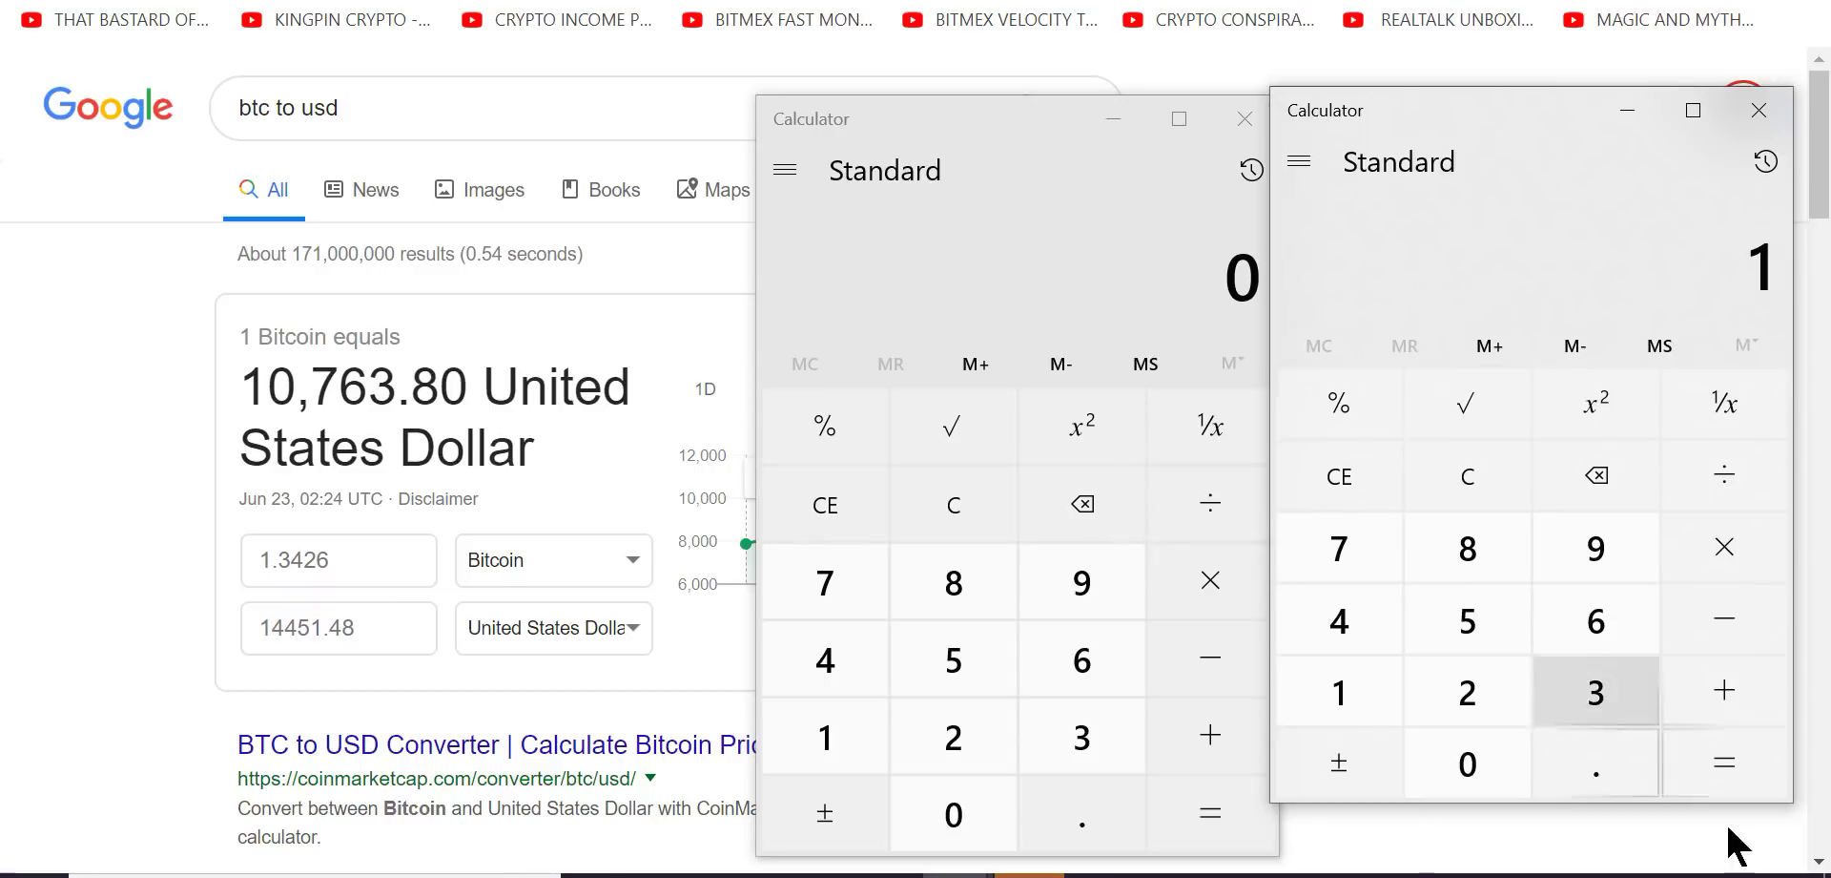
drag(1792, 801, 1827, 873)
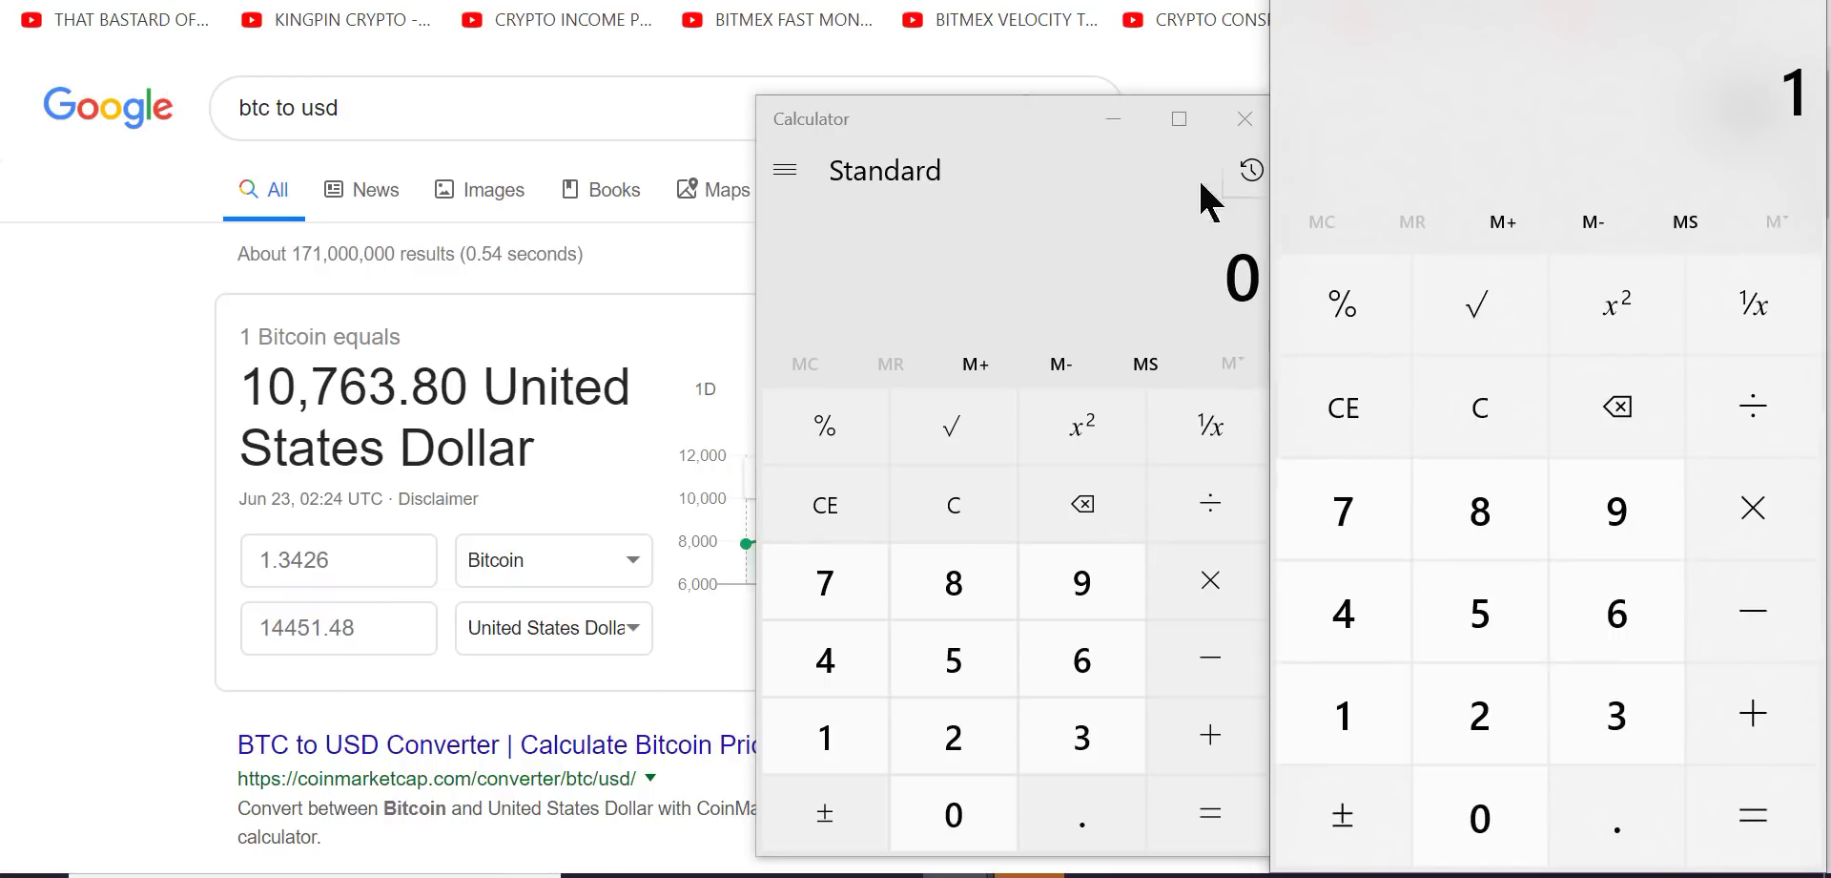
drag(1516, 12, 1477, 76)
drag(1447, 5, 1491, 105)
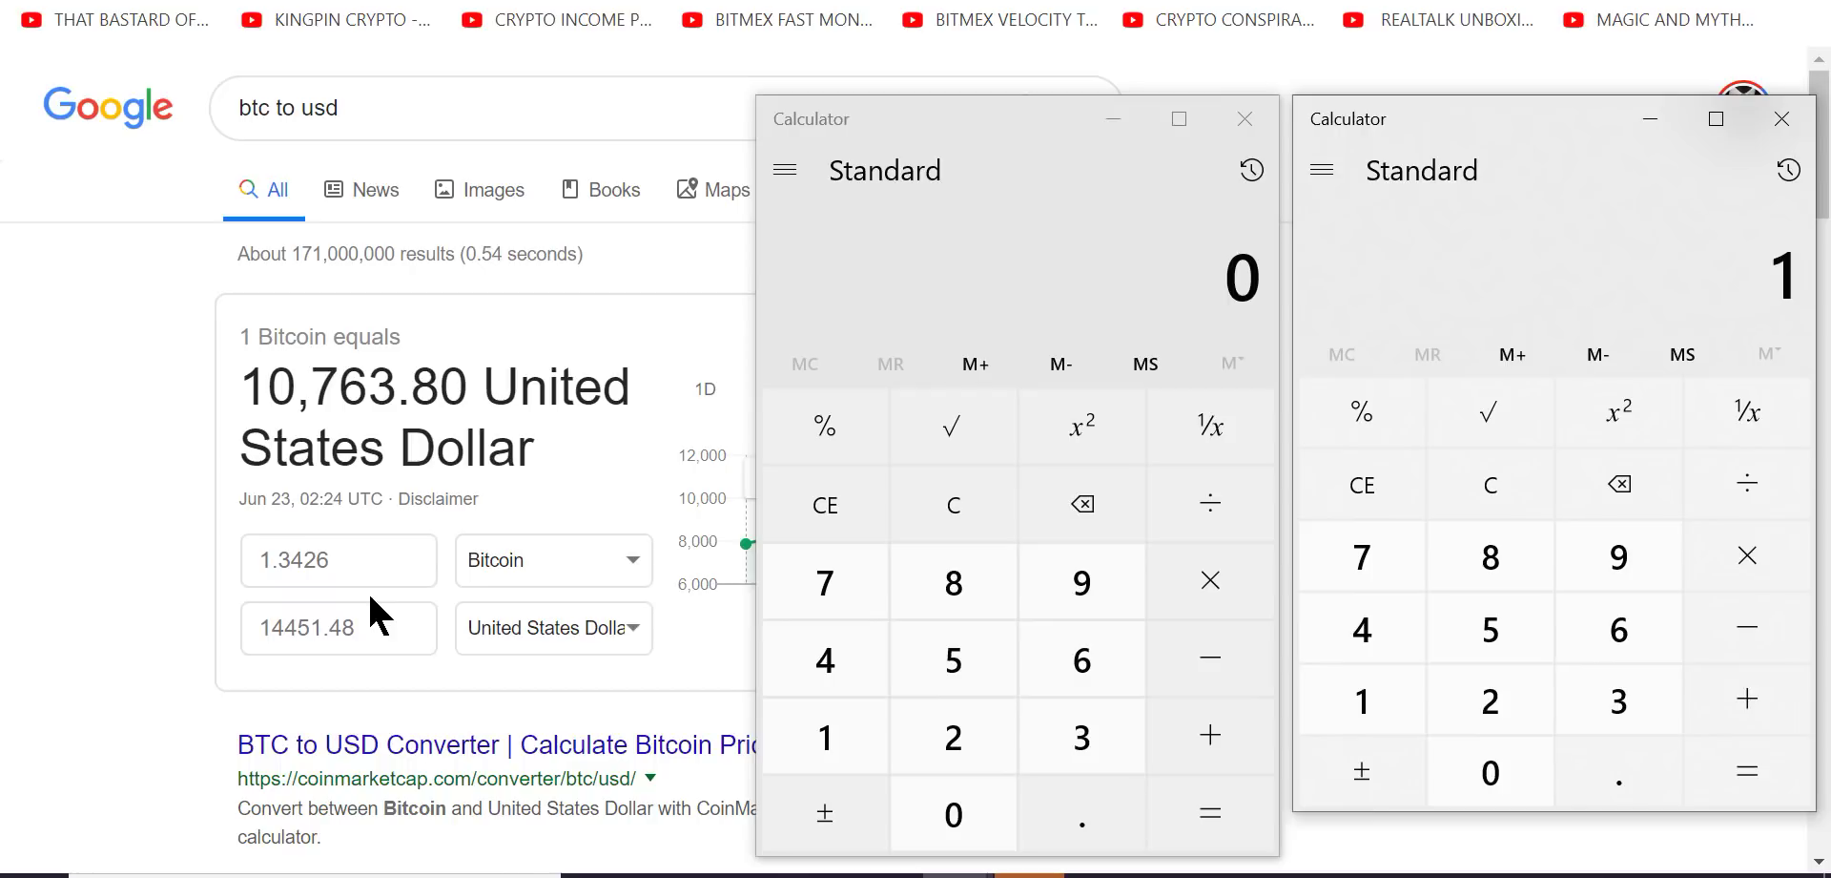
Step: Enter the old dollar value 14,451 into the left calculator
click(820, 746)
click(820, 663)
click(818, 675)
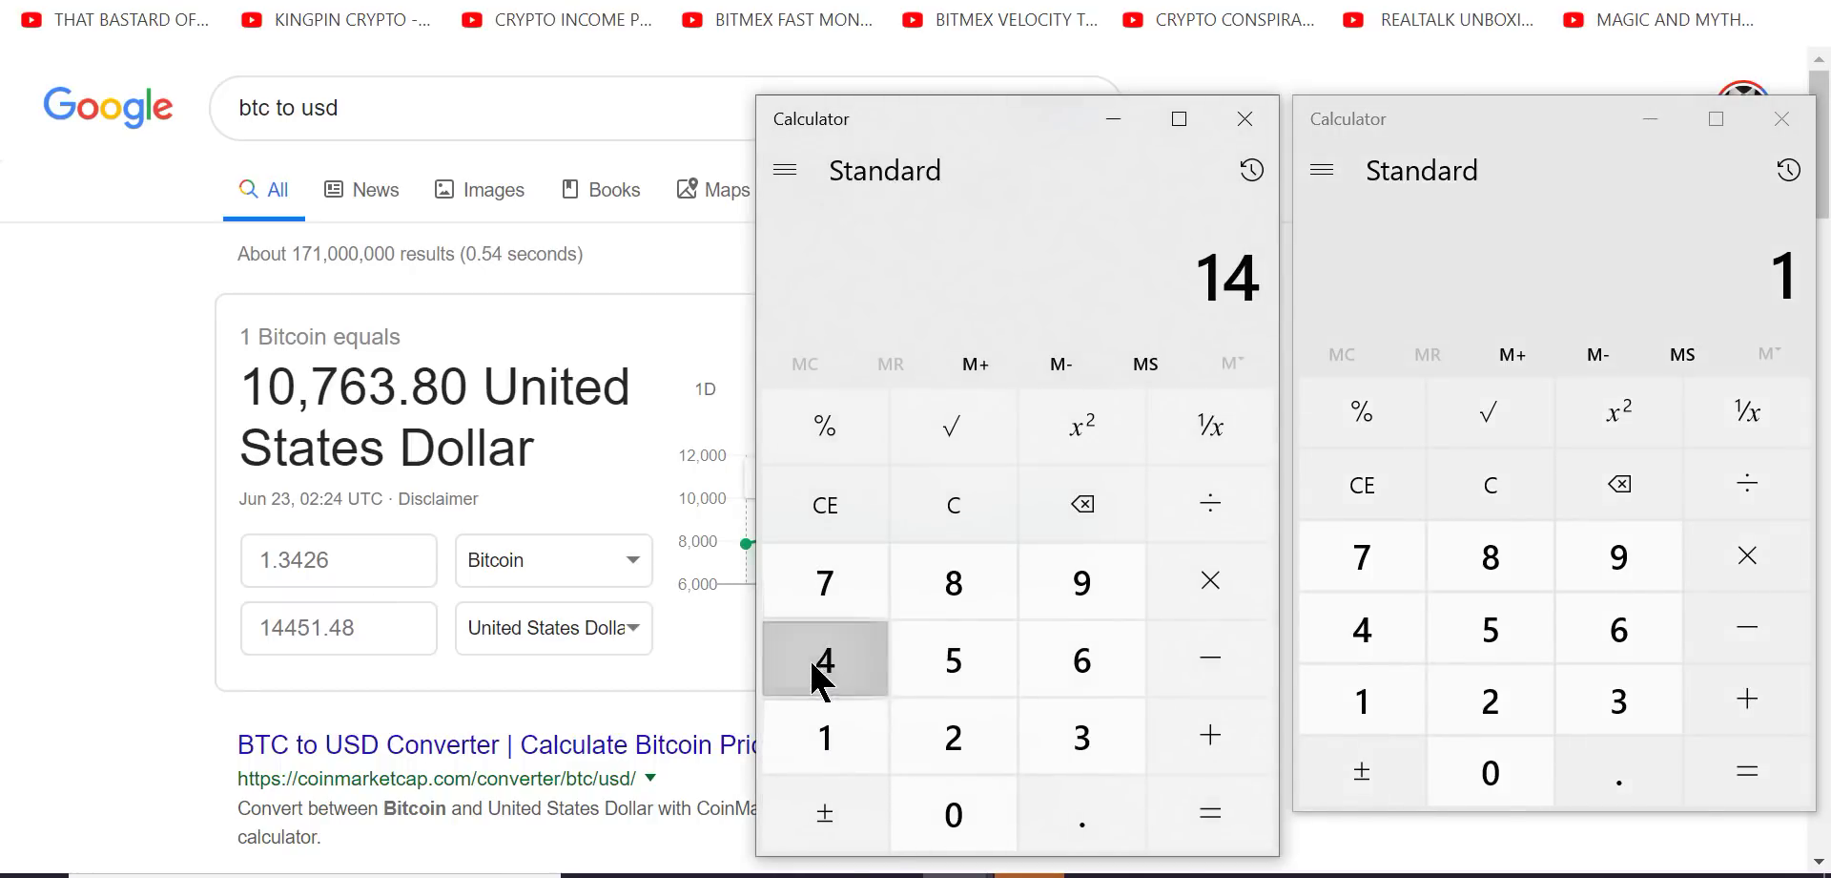
click(954, 673)
click(872, 758)
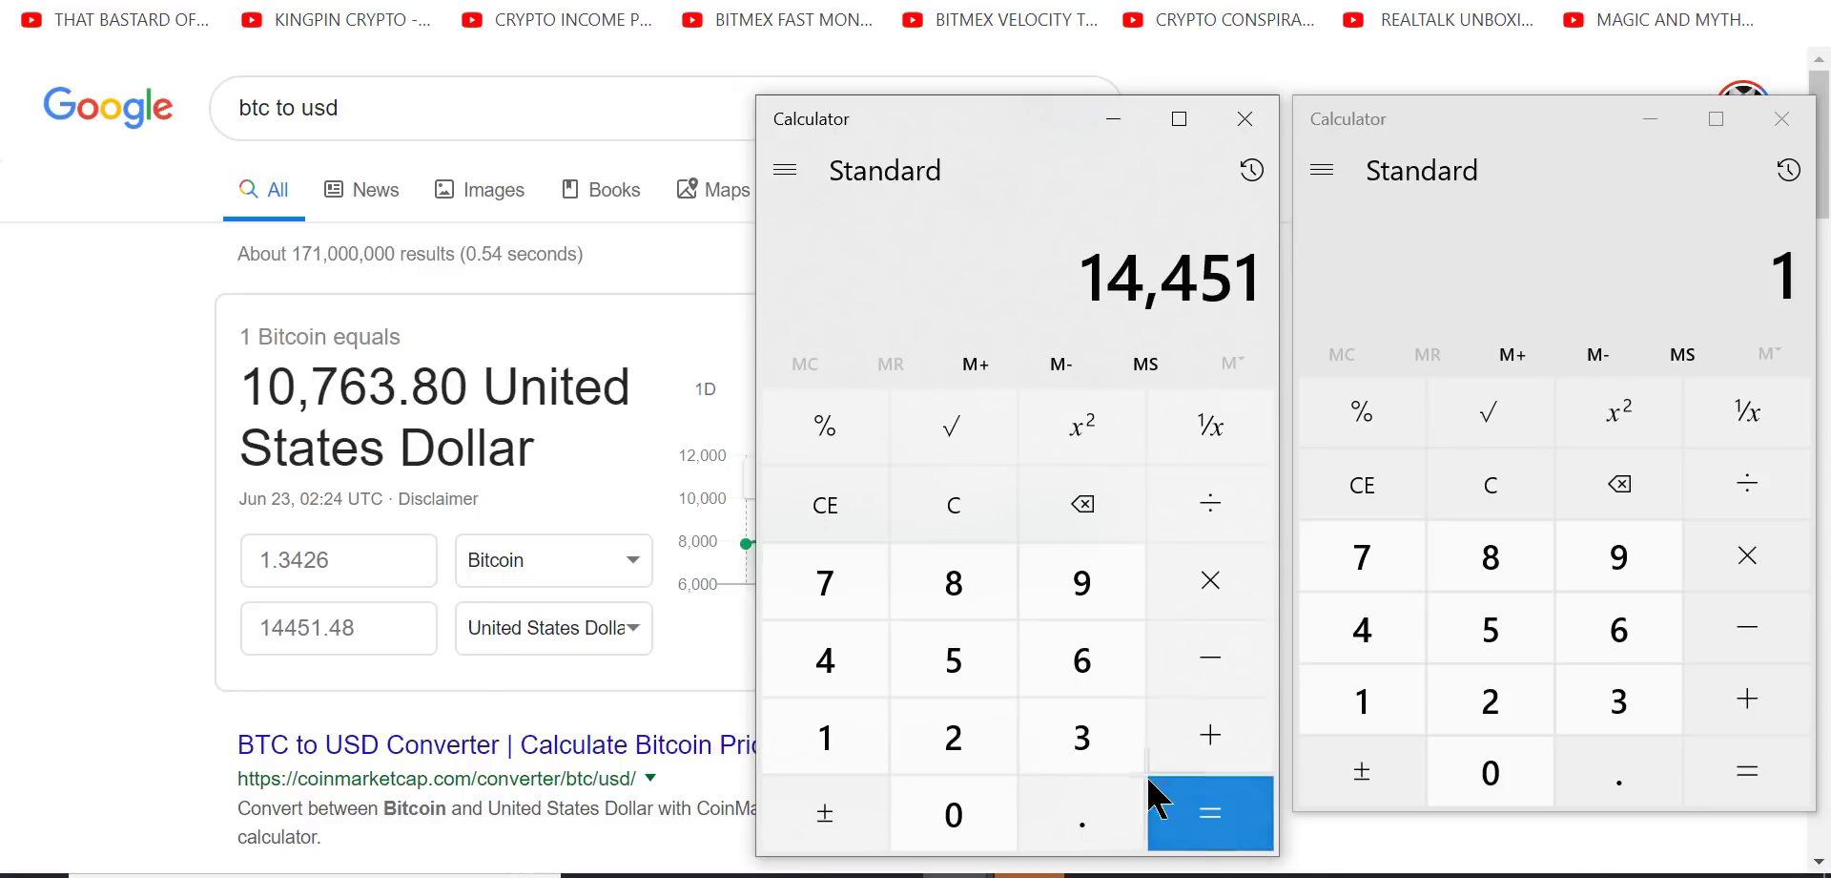
Step: Paste the new 1.3715 BTC balance into Google's Bitcoin-to-USD converter
click(404, 547)
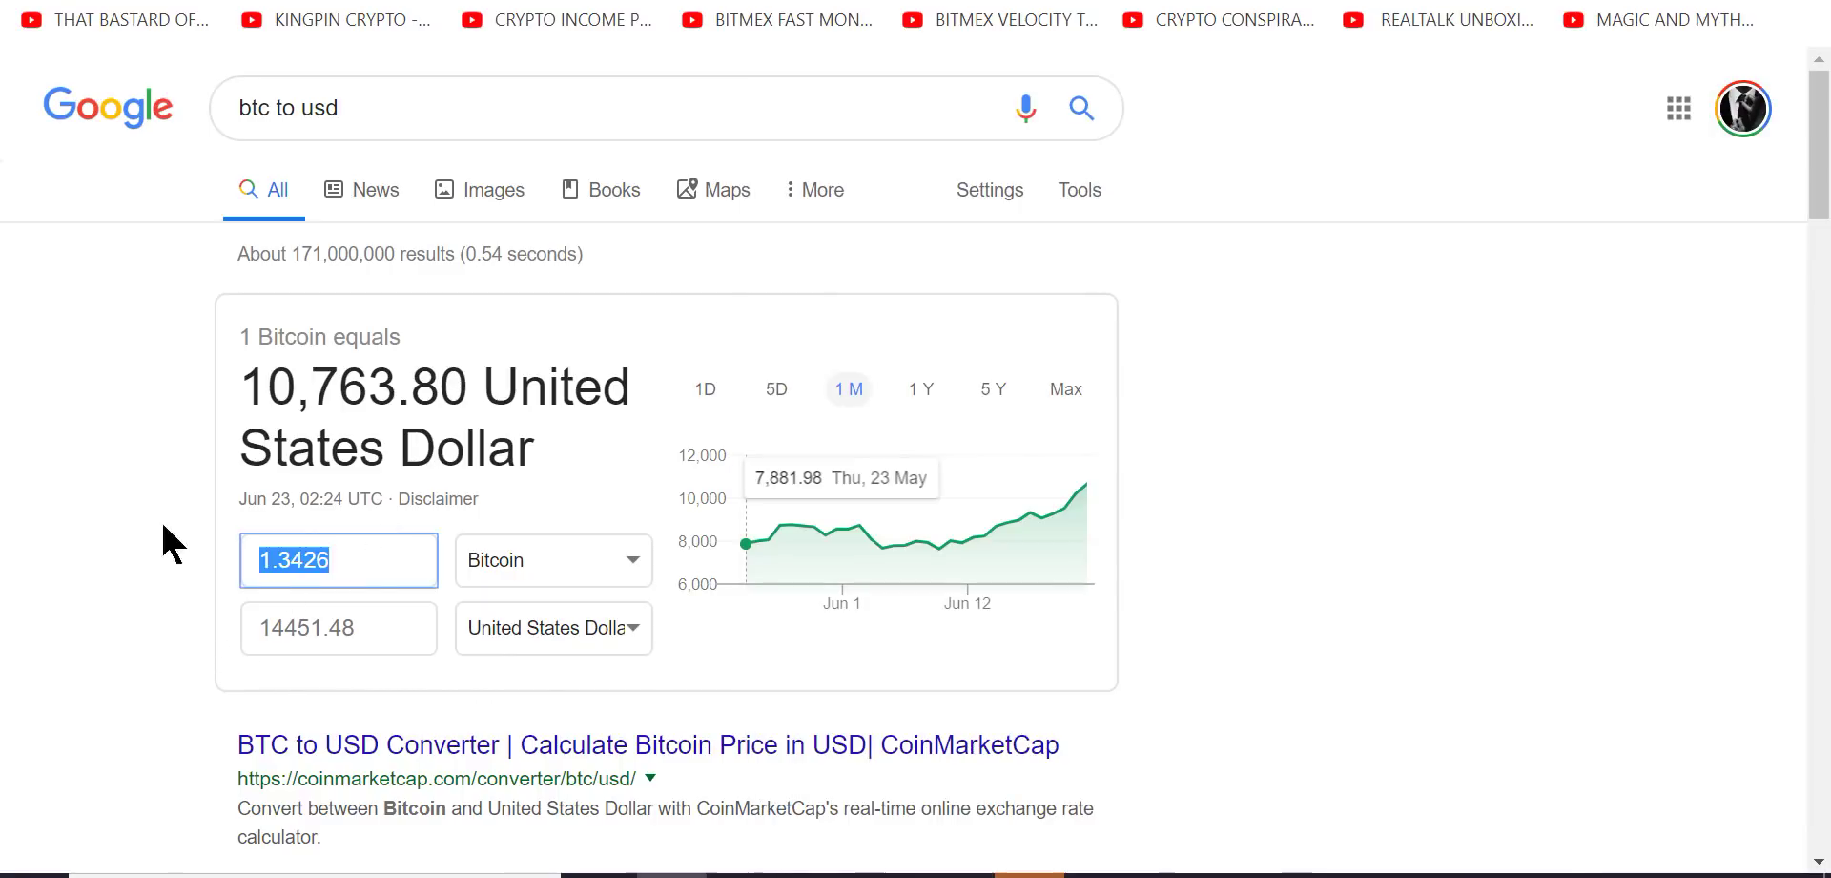
right_click(336, 544)
click(420, 232)
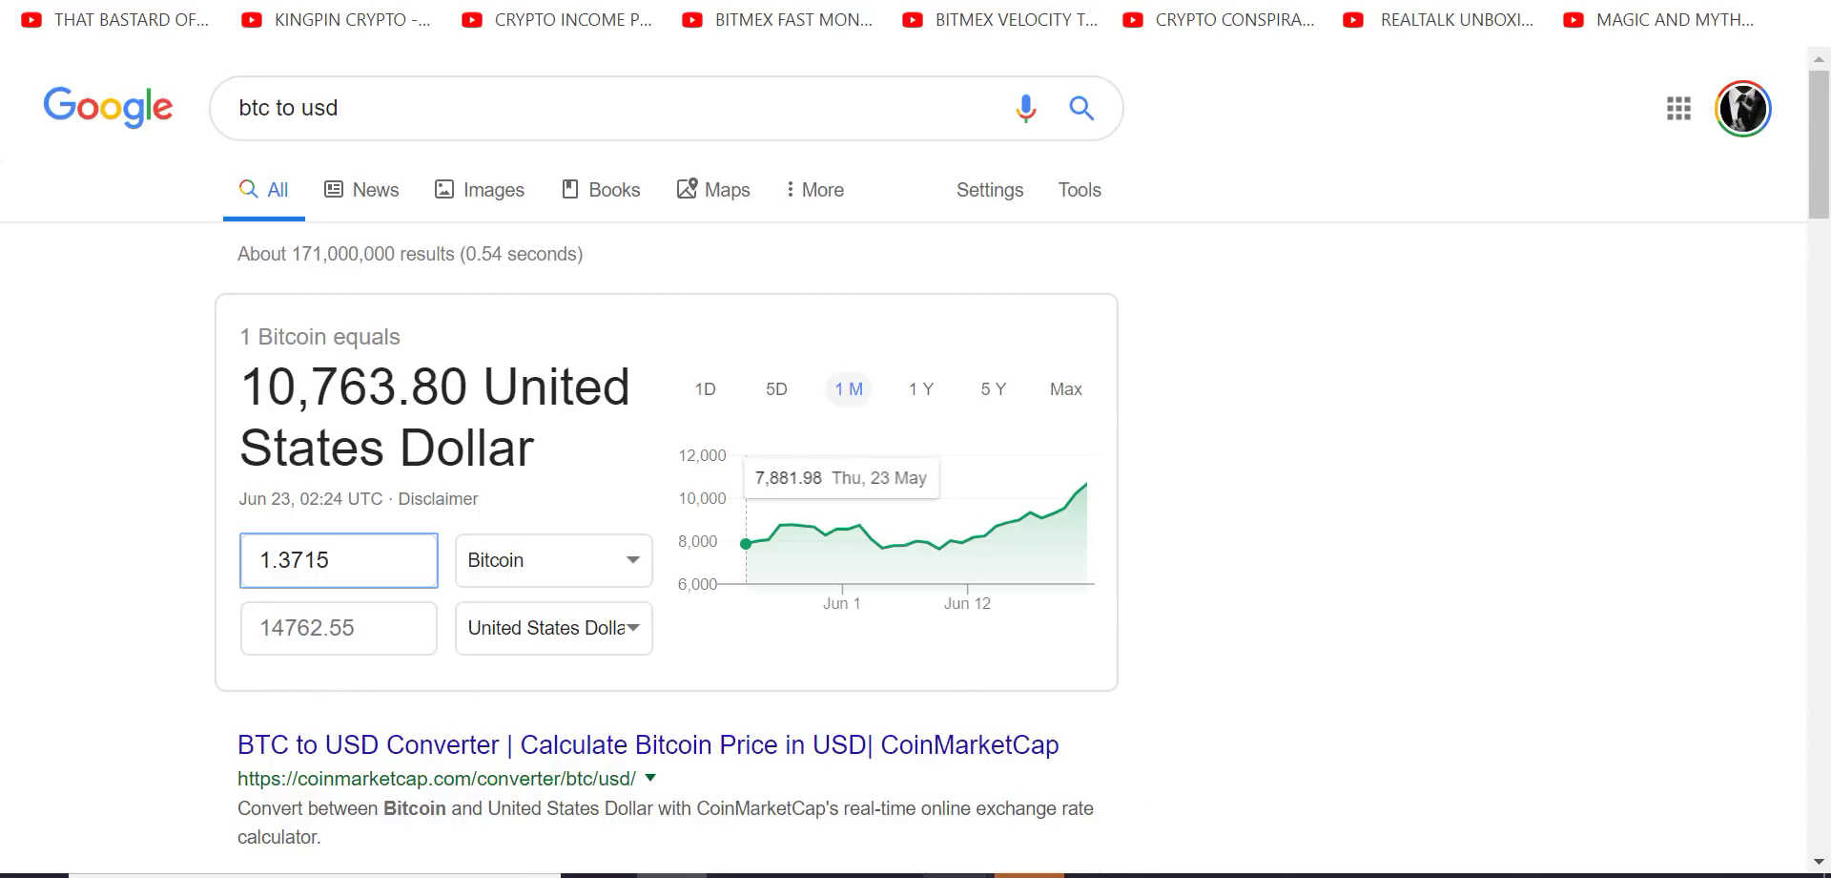
Step: Clear the second calculator and record the converted value 14,762.55 in it
click(867, 732)
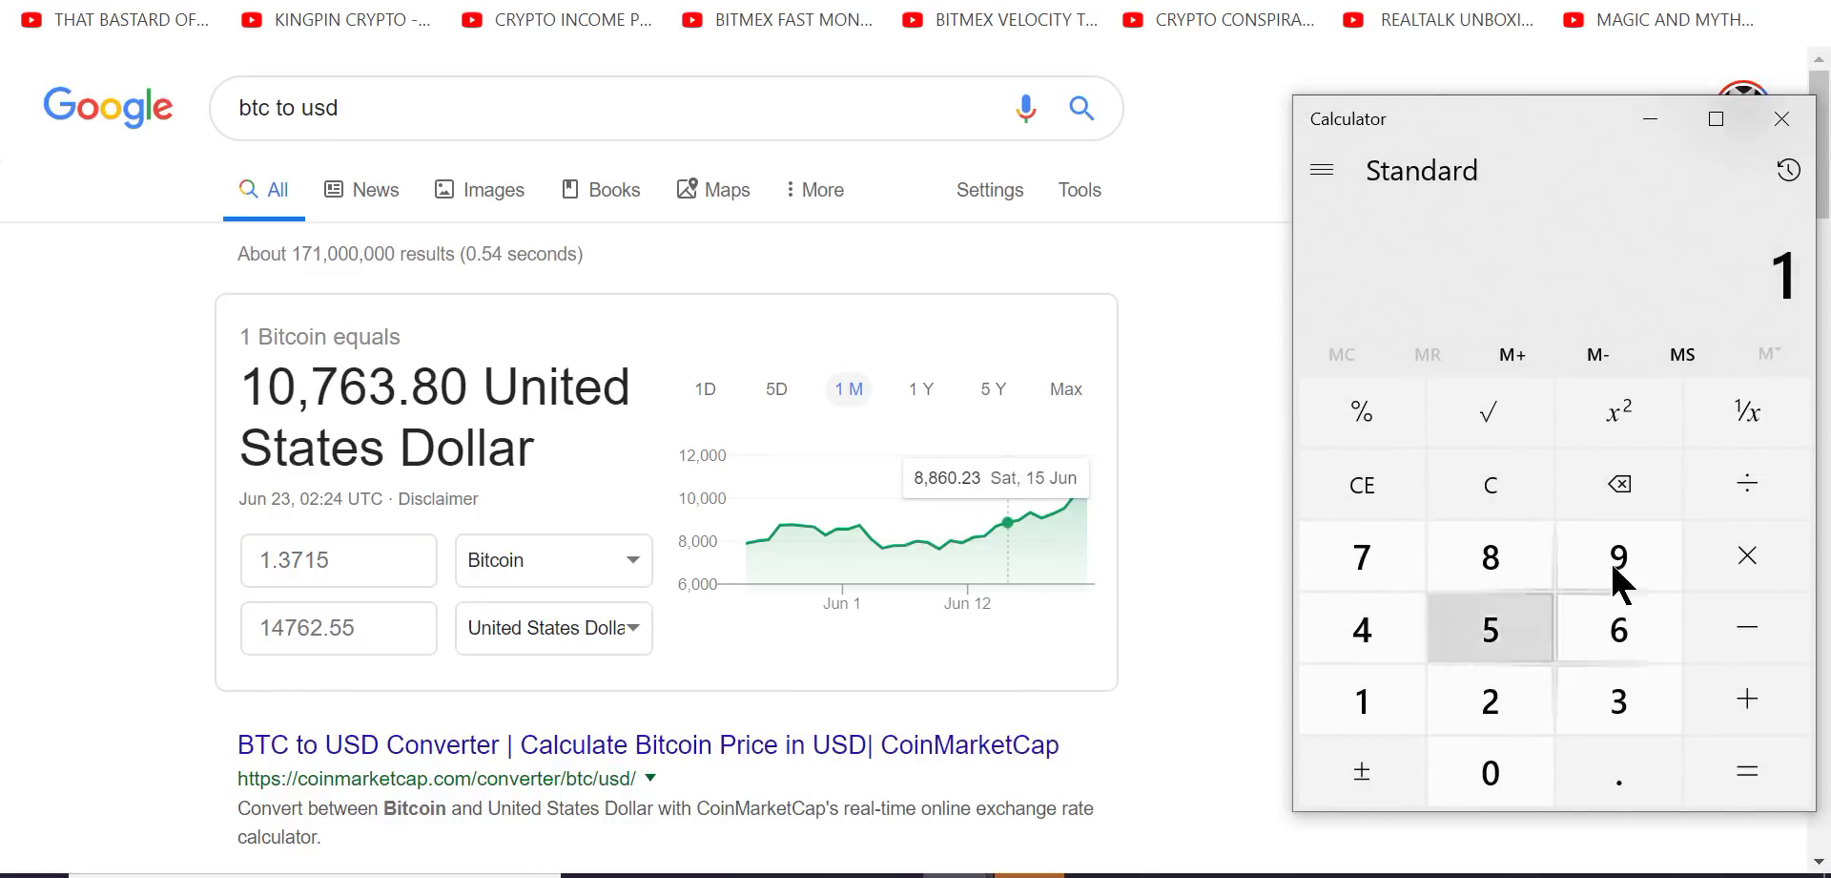
click(1488, 484)
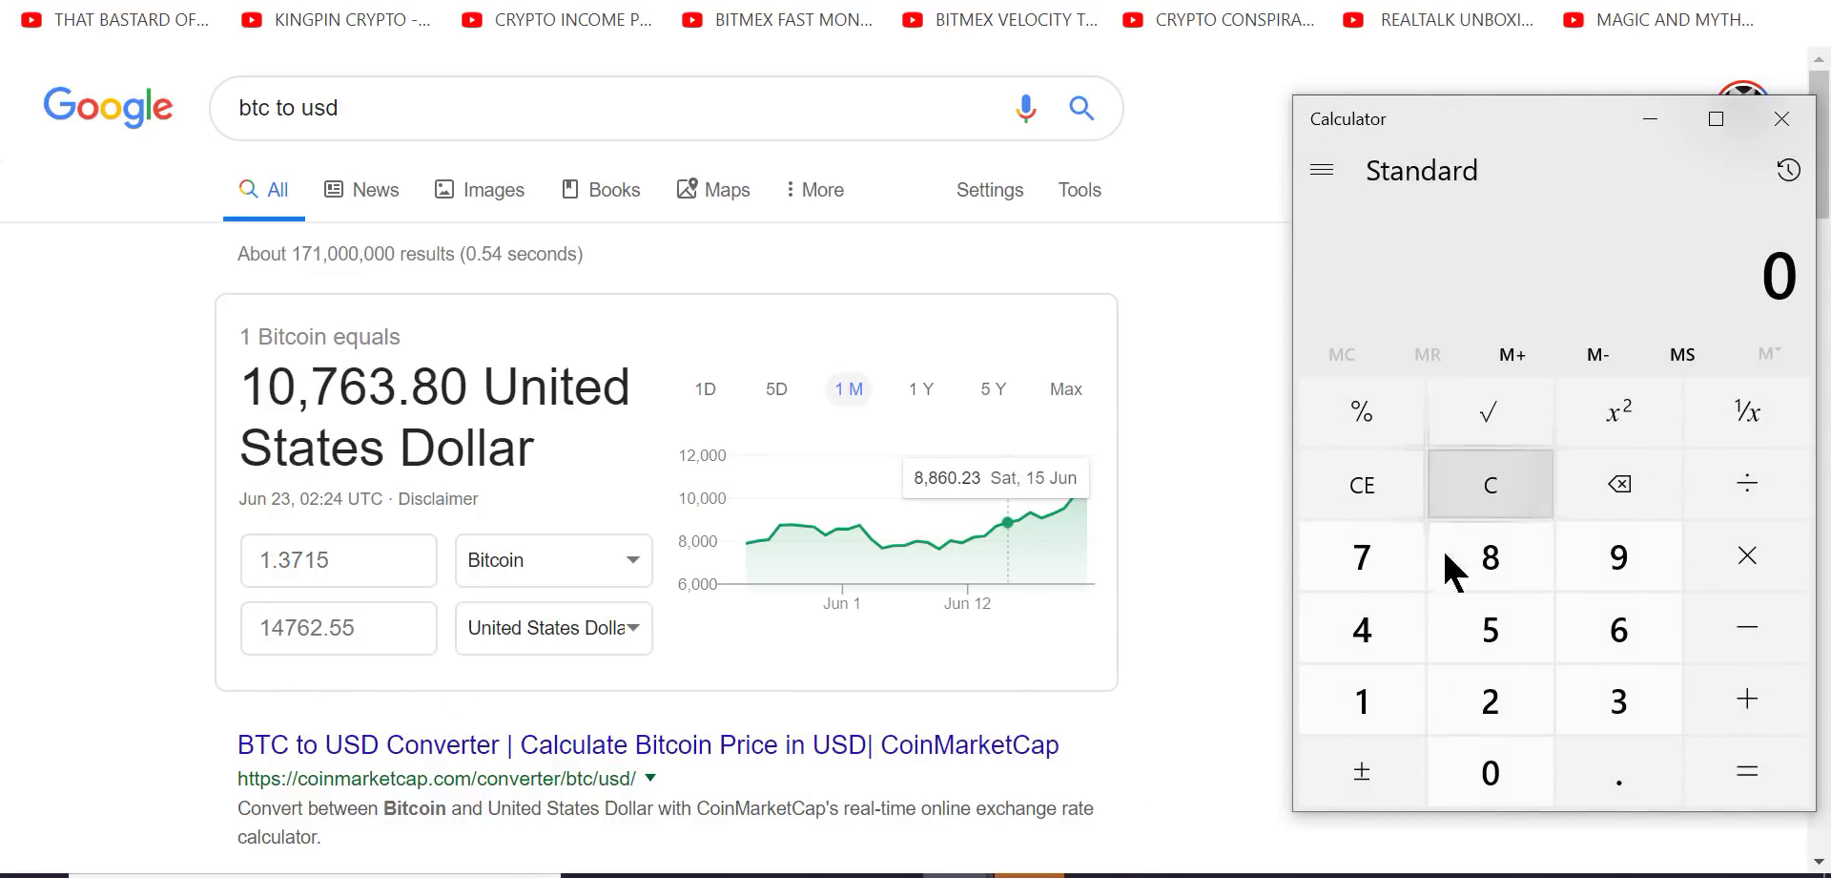
click(1362, 701)
click(1366, 630)
click(1370, 539)
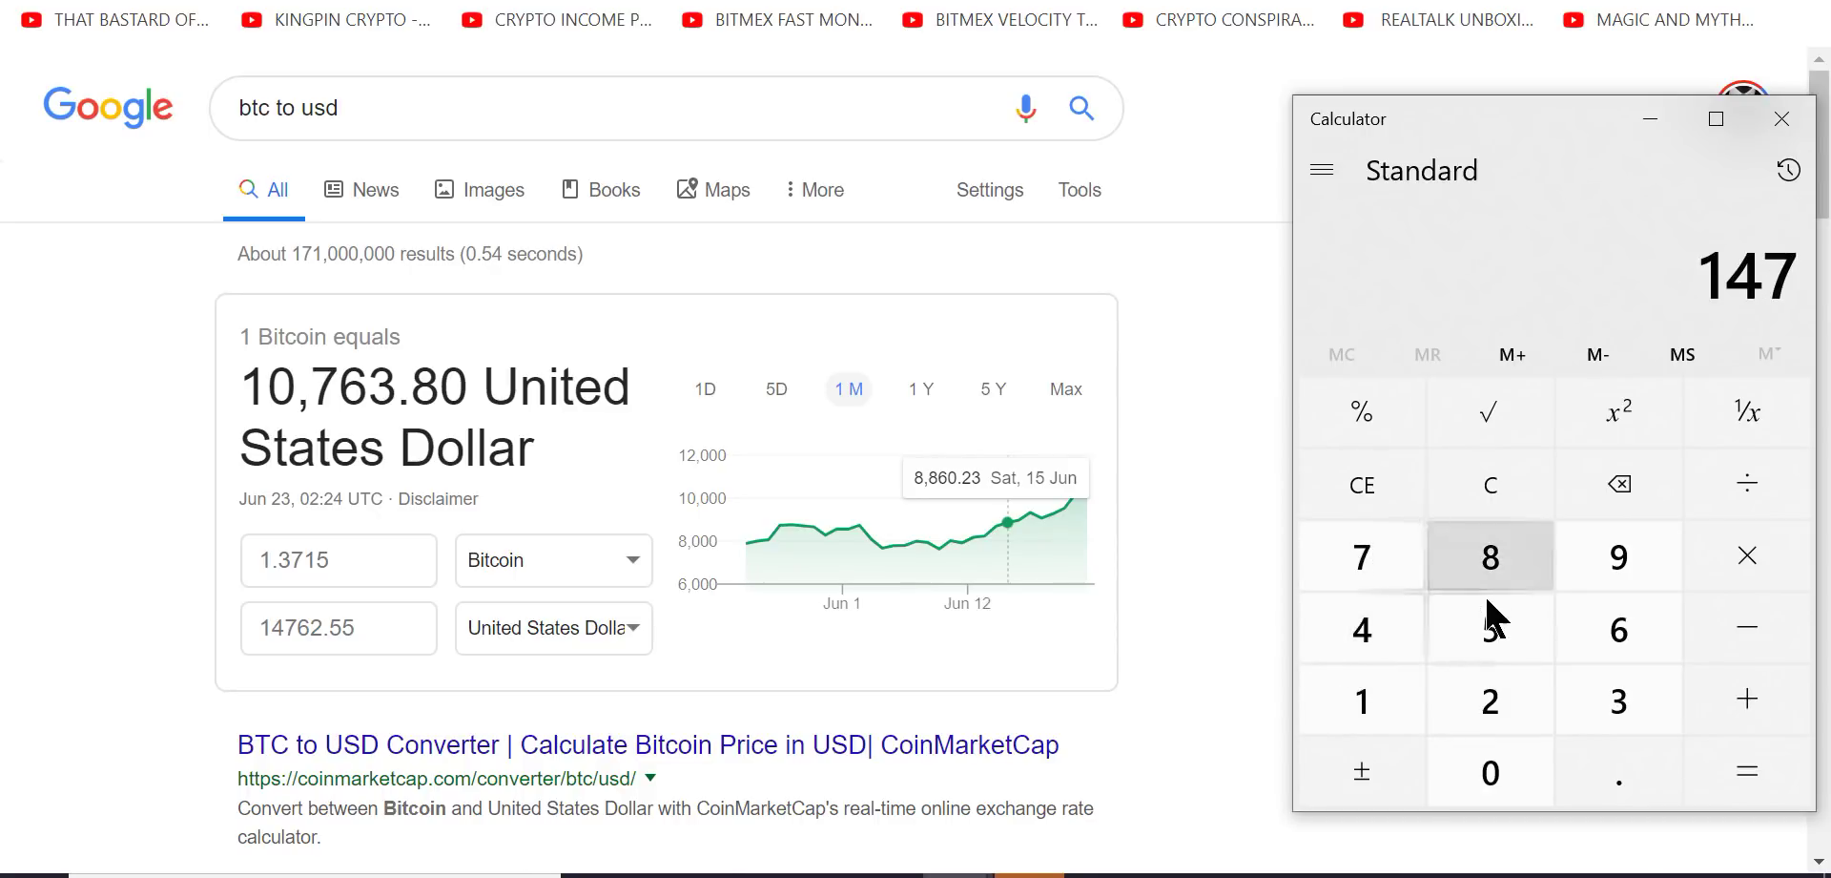
click(1622, 631)
click(1490, 711)
click(1636, 763)
click(1477, 626)
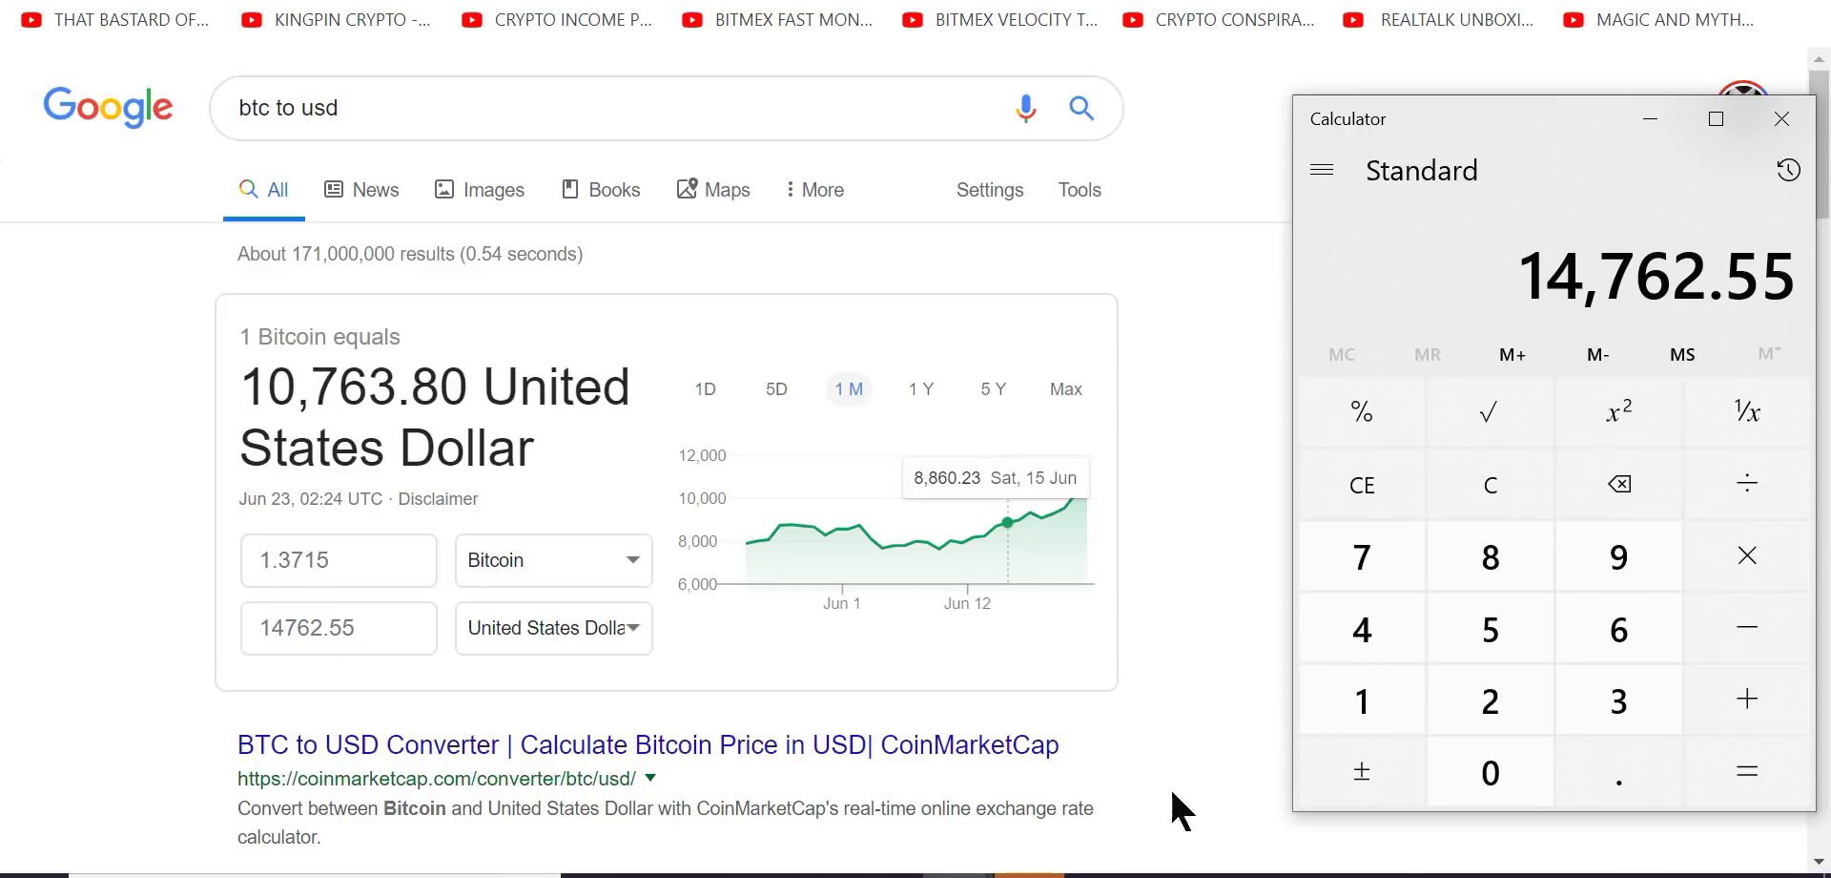
mouse_move(956, 867)
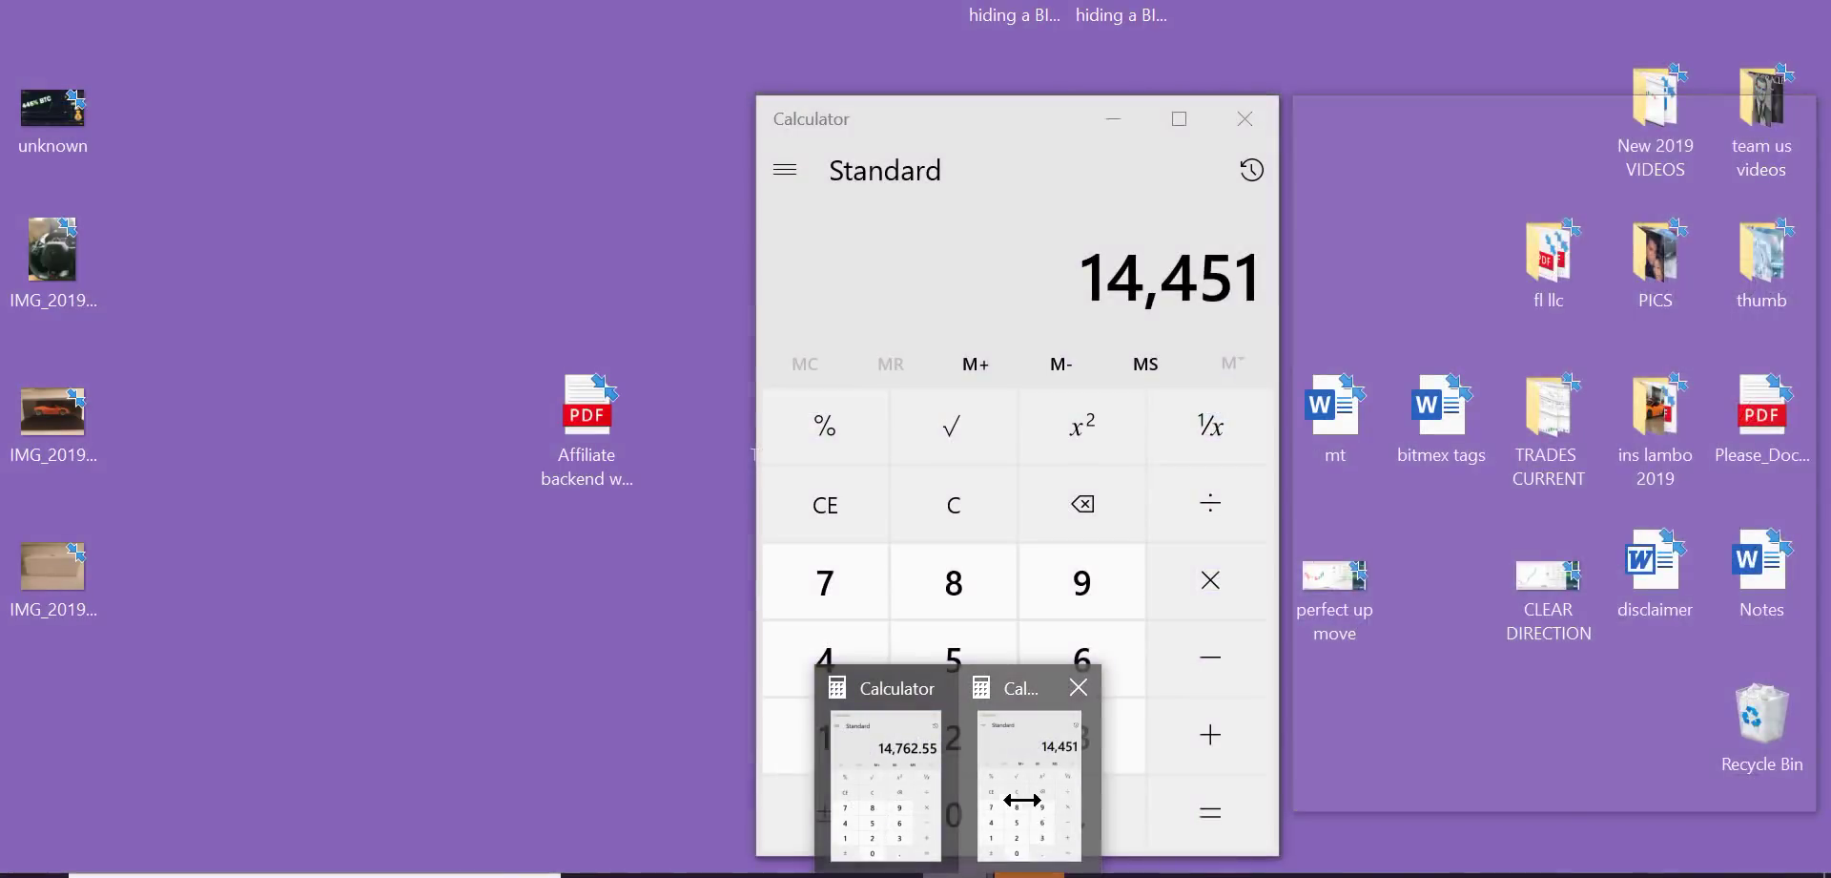
click(1021, 800)
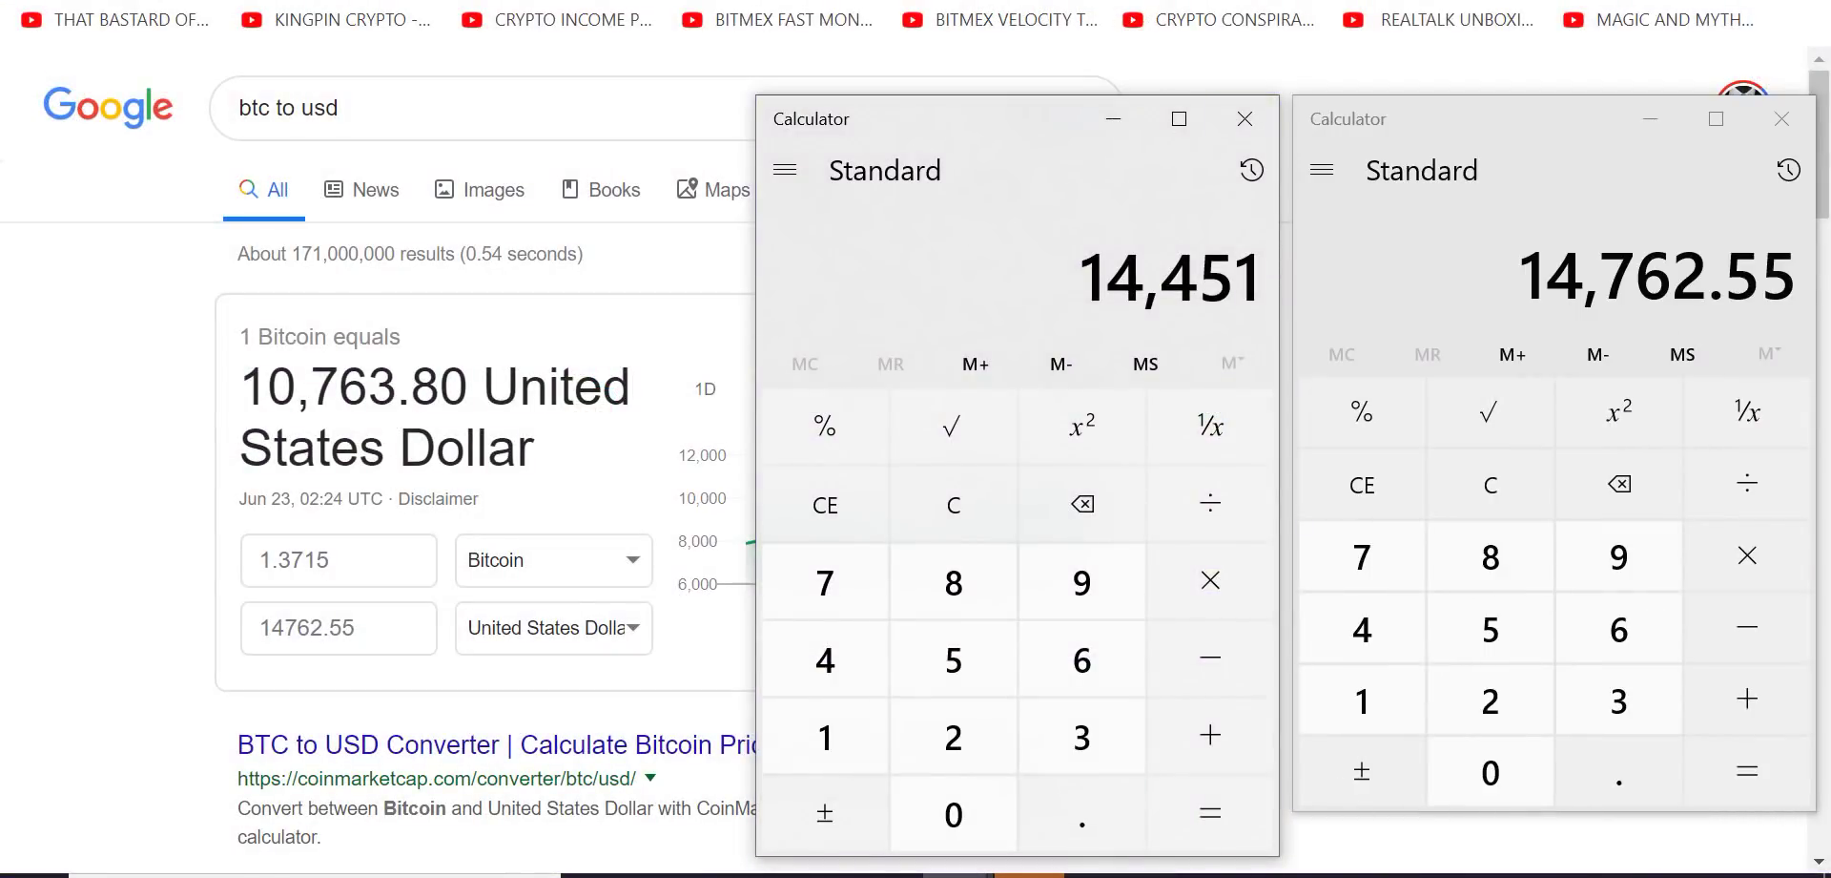
click(278, 17)
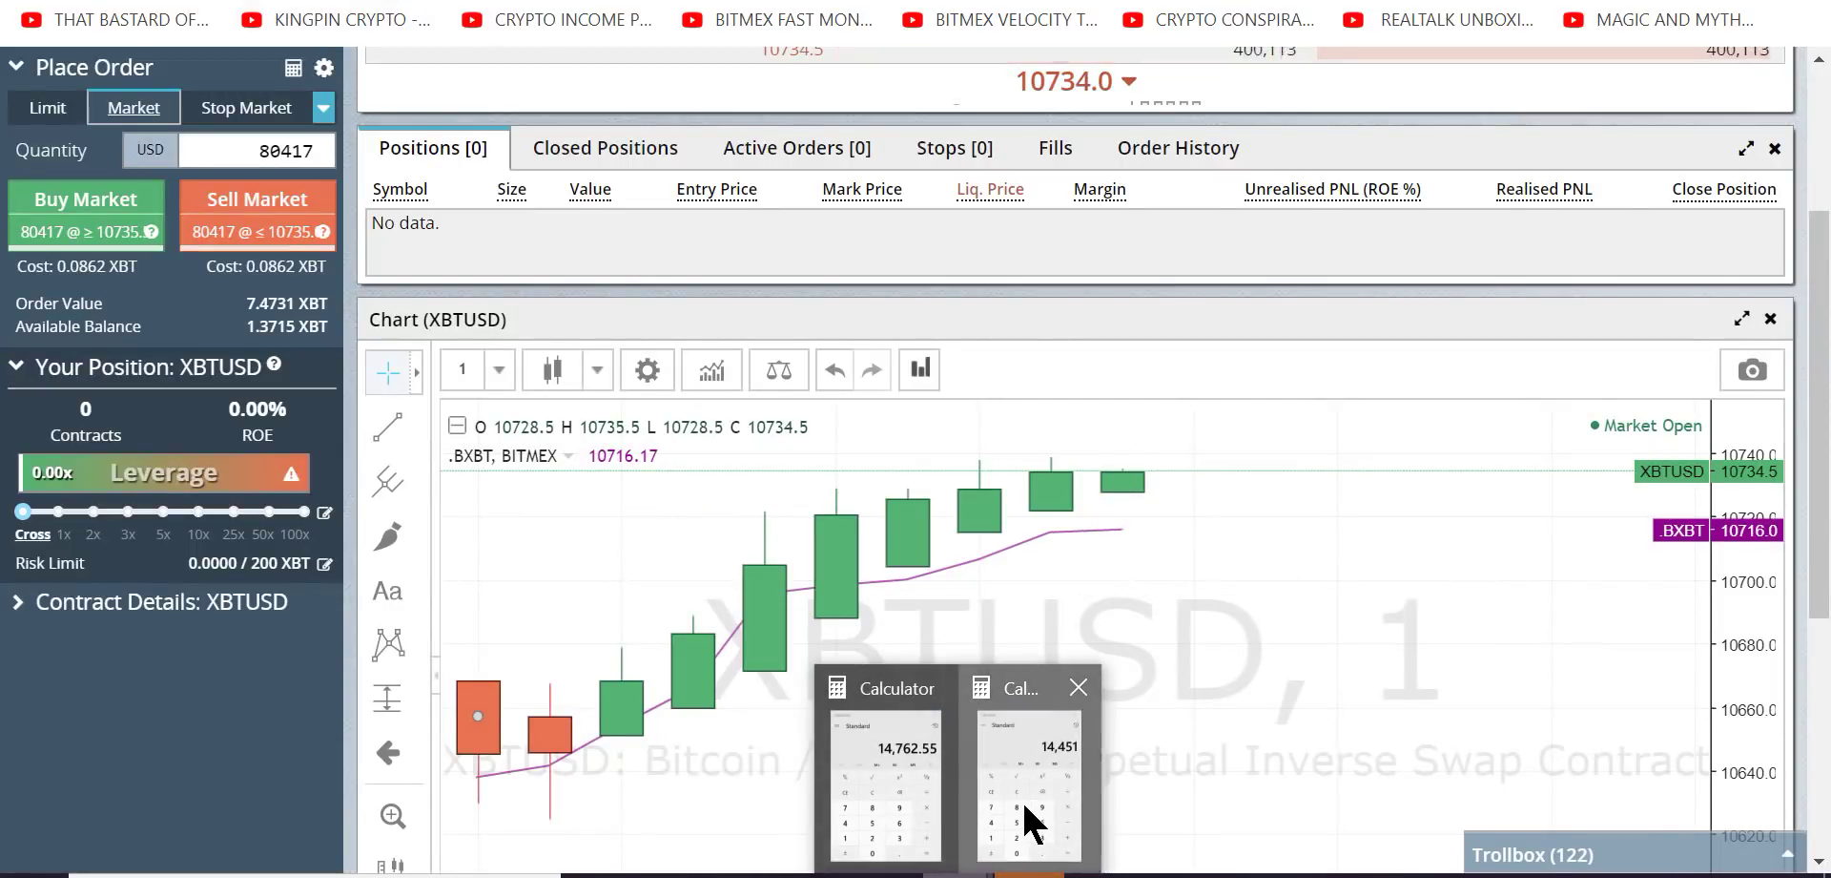
Step: Subtract 14,451 from 14,762.55 in the right calculator, giving a 311.55 dollar gain
click(1023, 800)
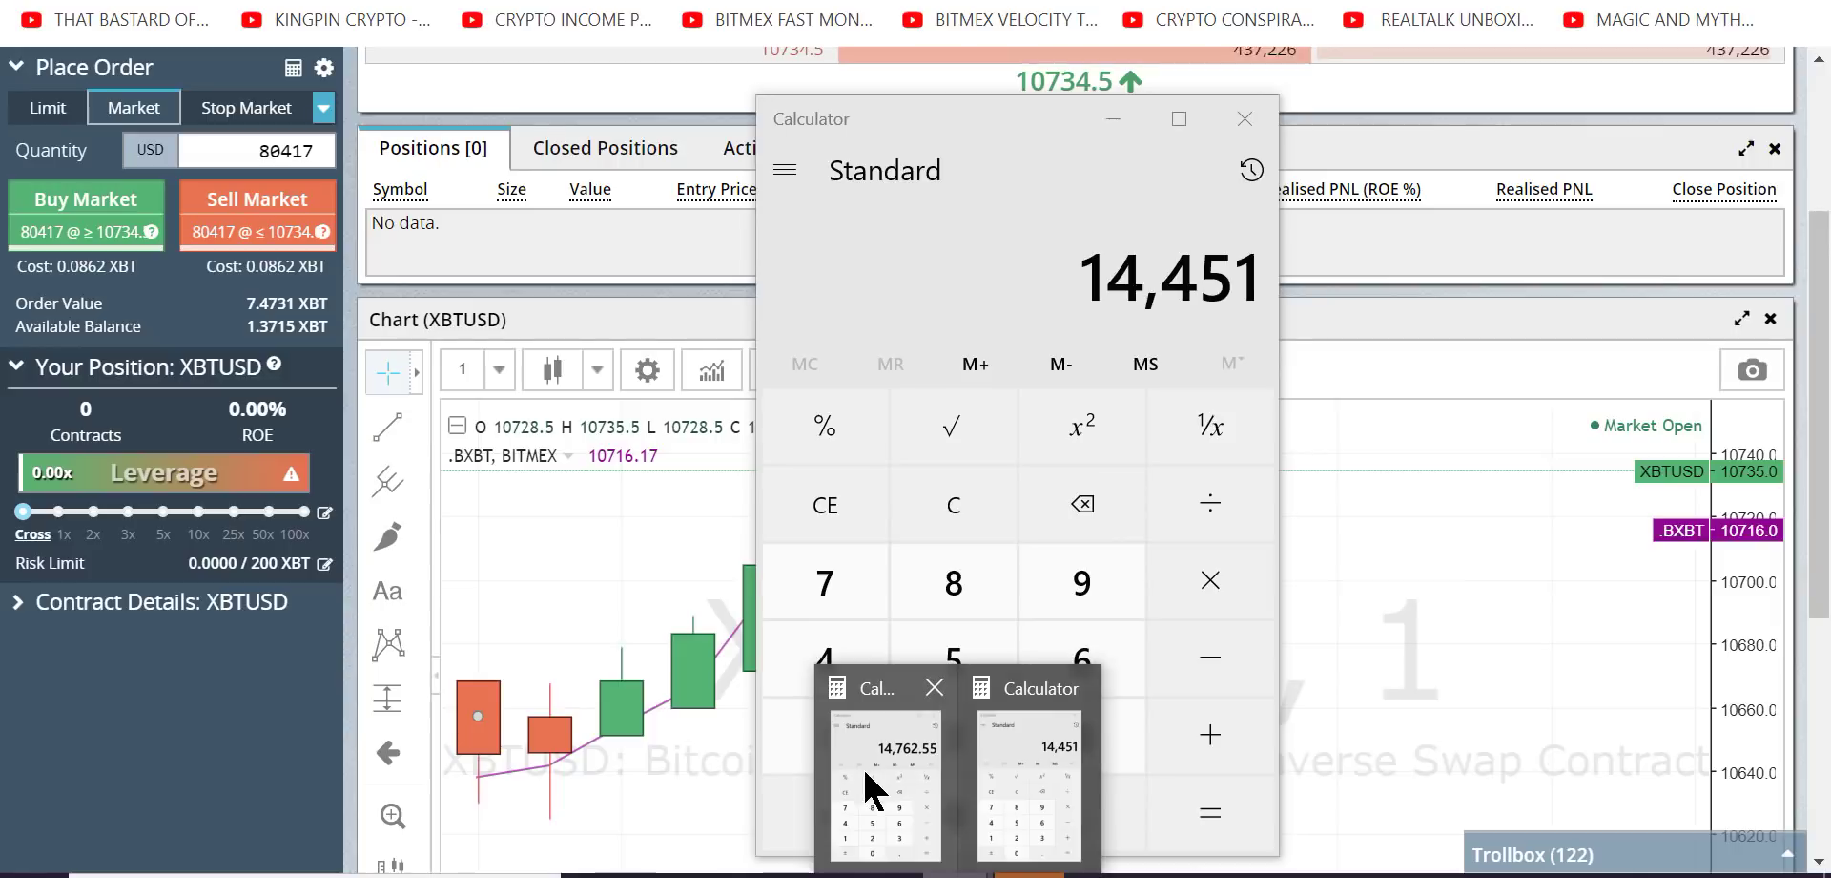
click(862, 767)
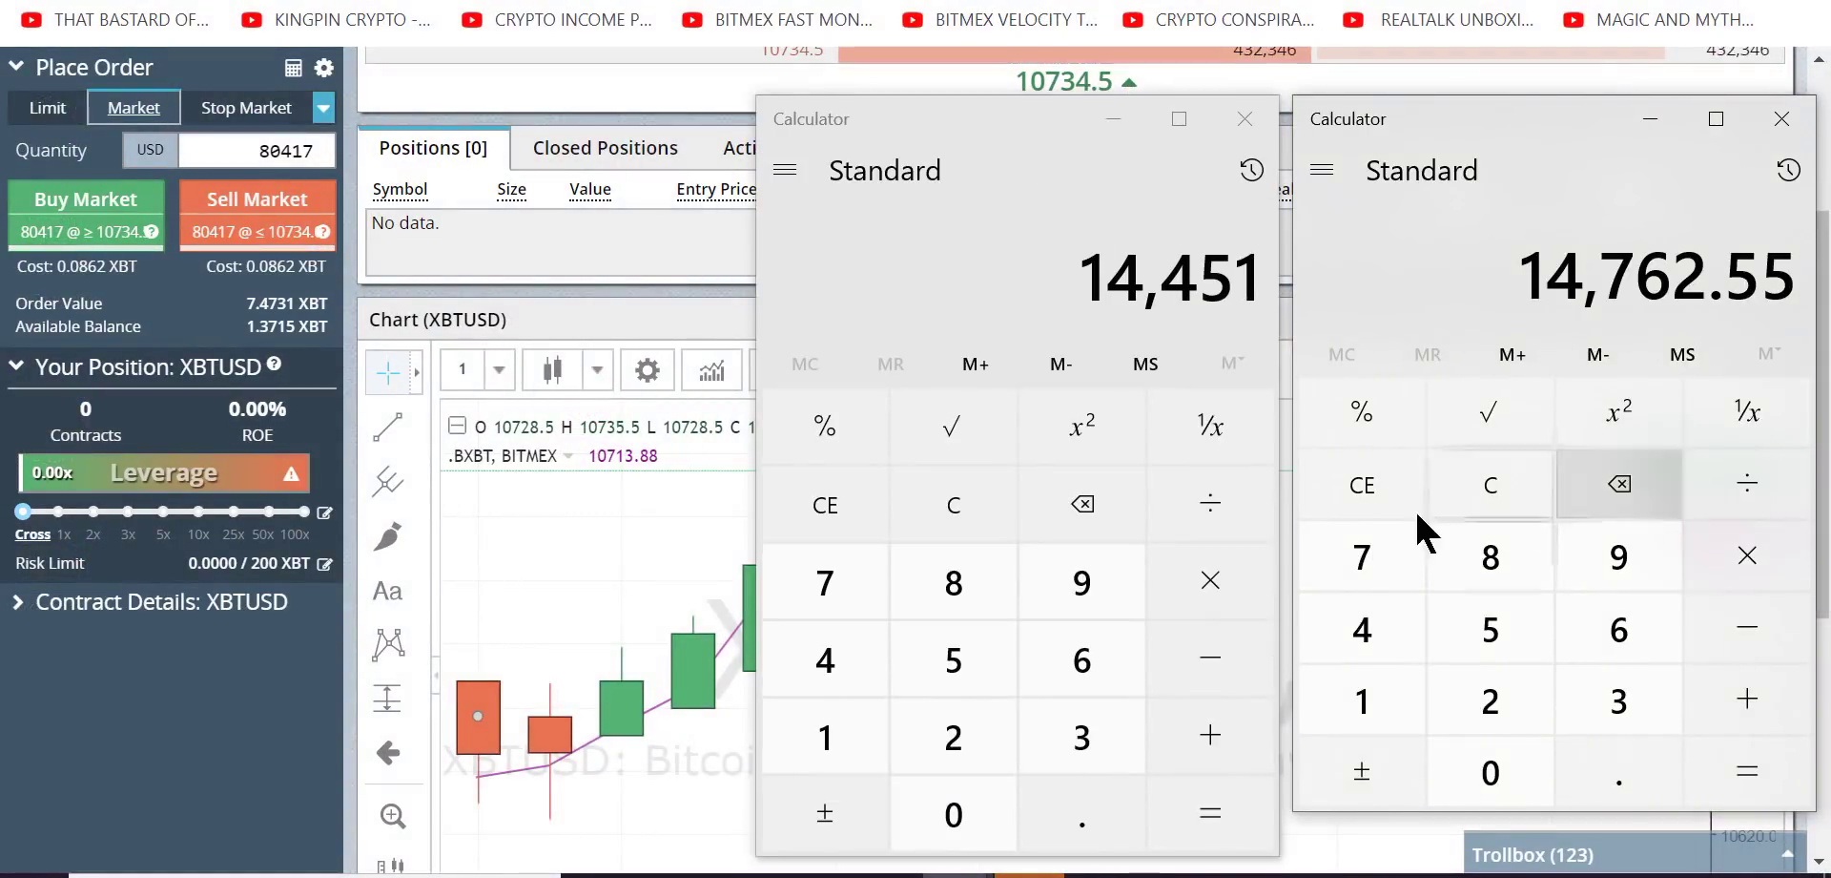
click(1748, 627)
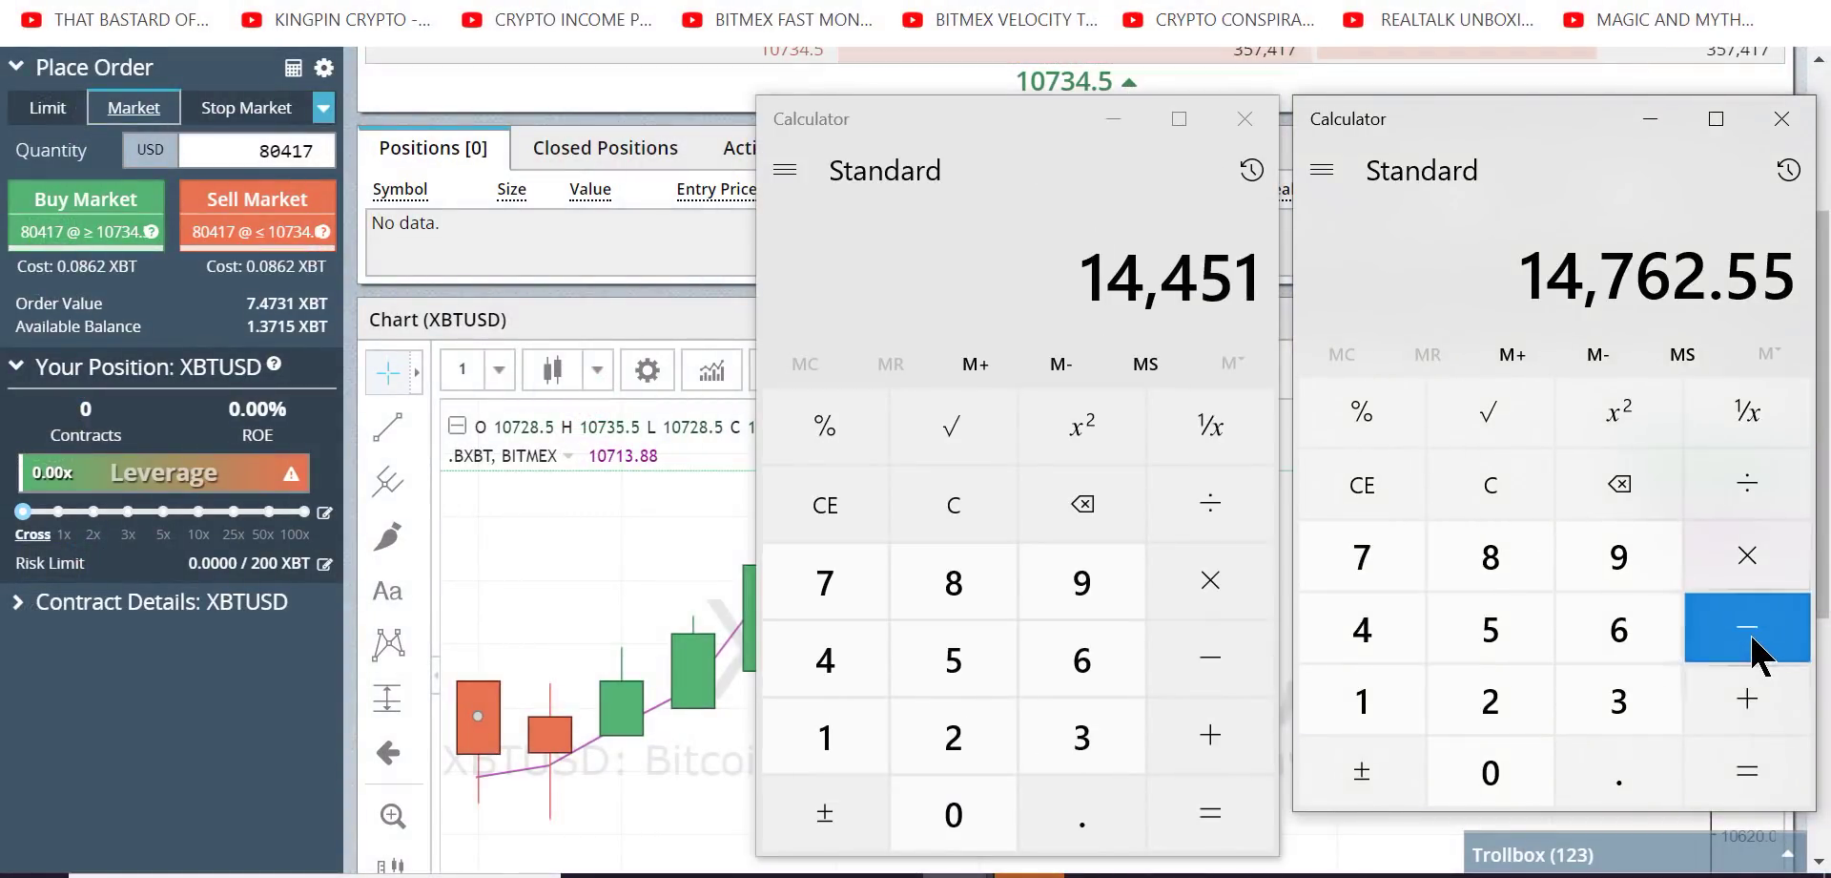
click(1373, 694)
click(1364, 630)
click(1491, 630)
click(1392, 706)
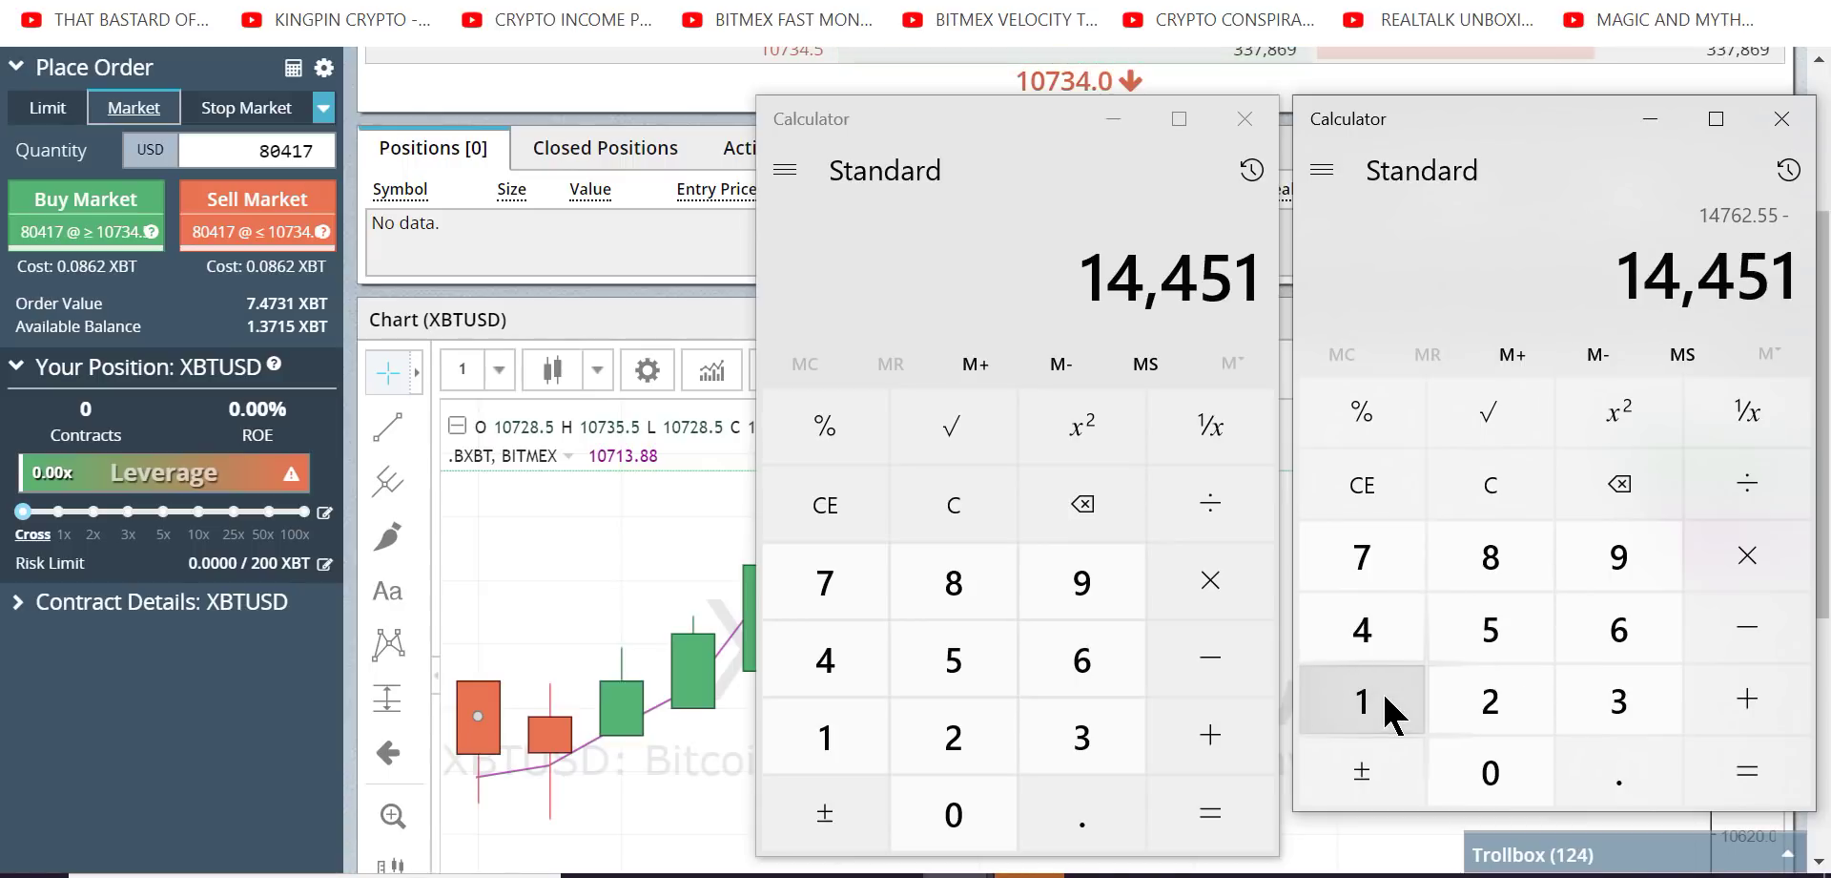
click(1738, 792)
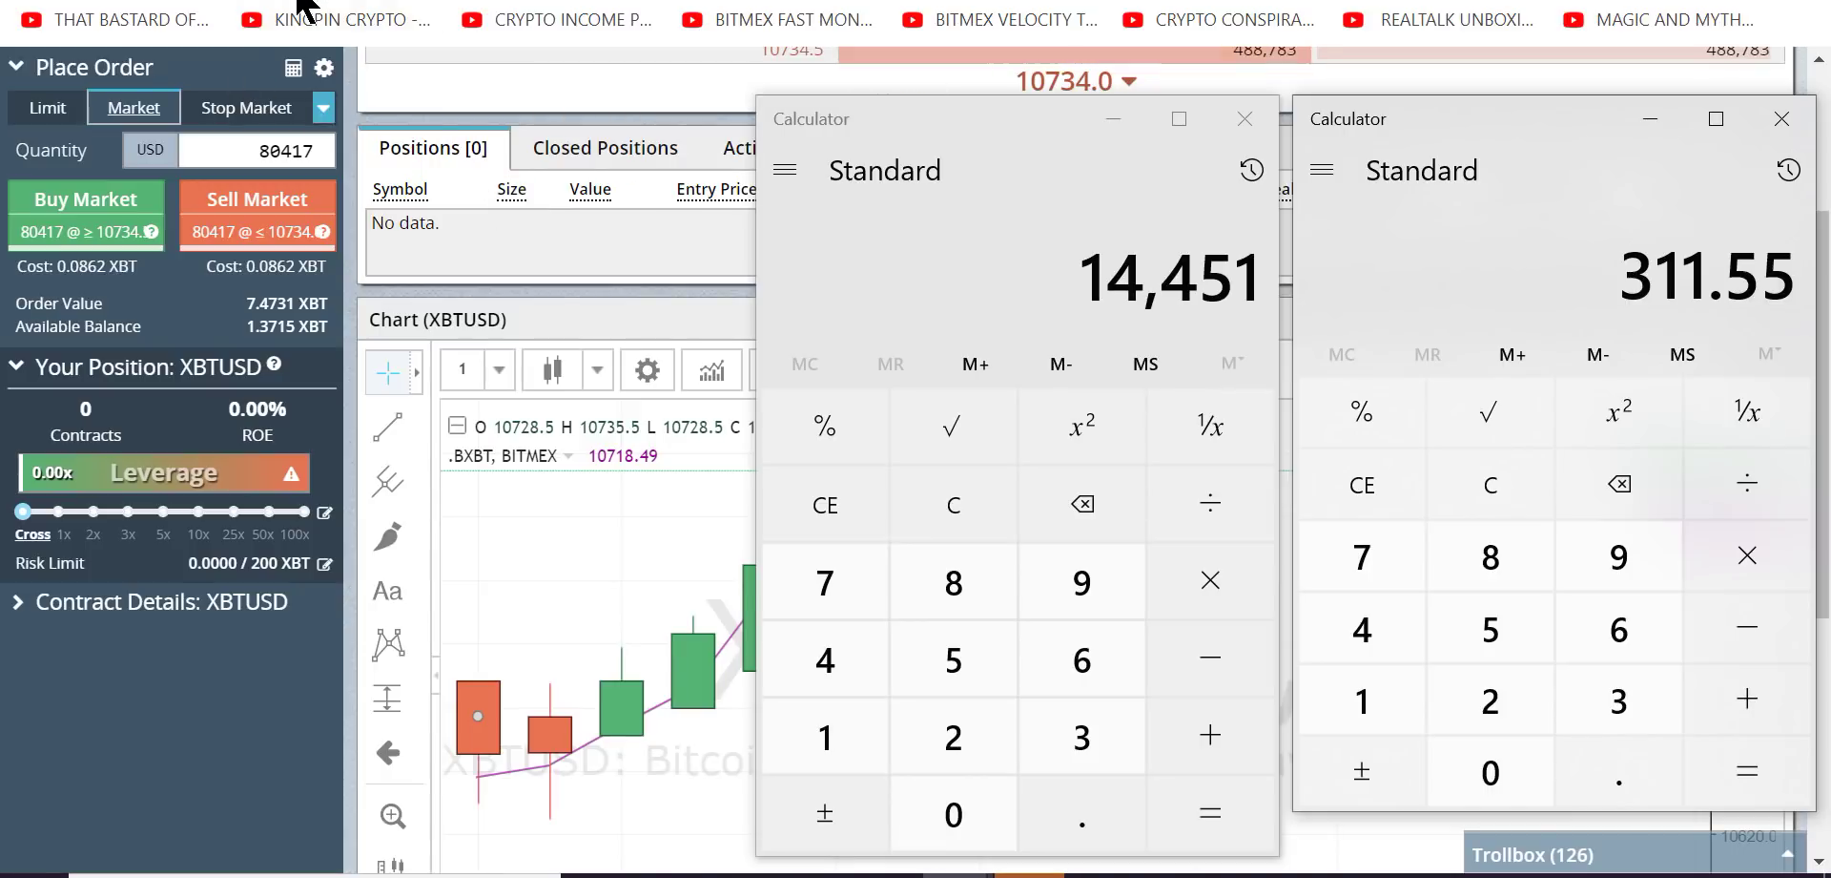
click(510, 318)
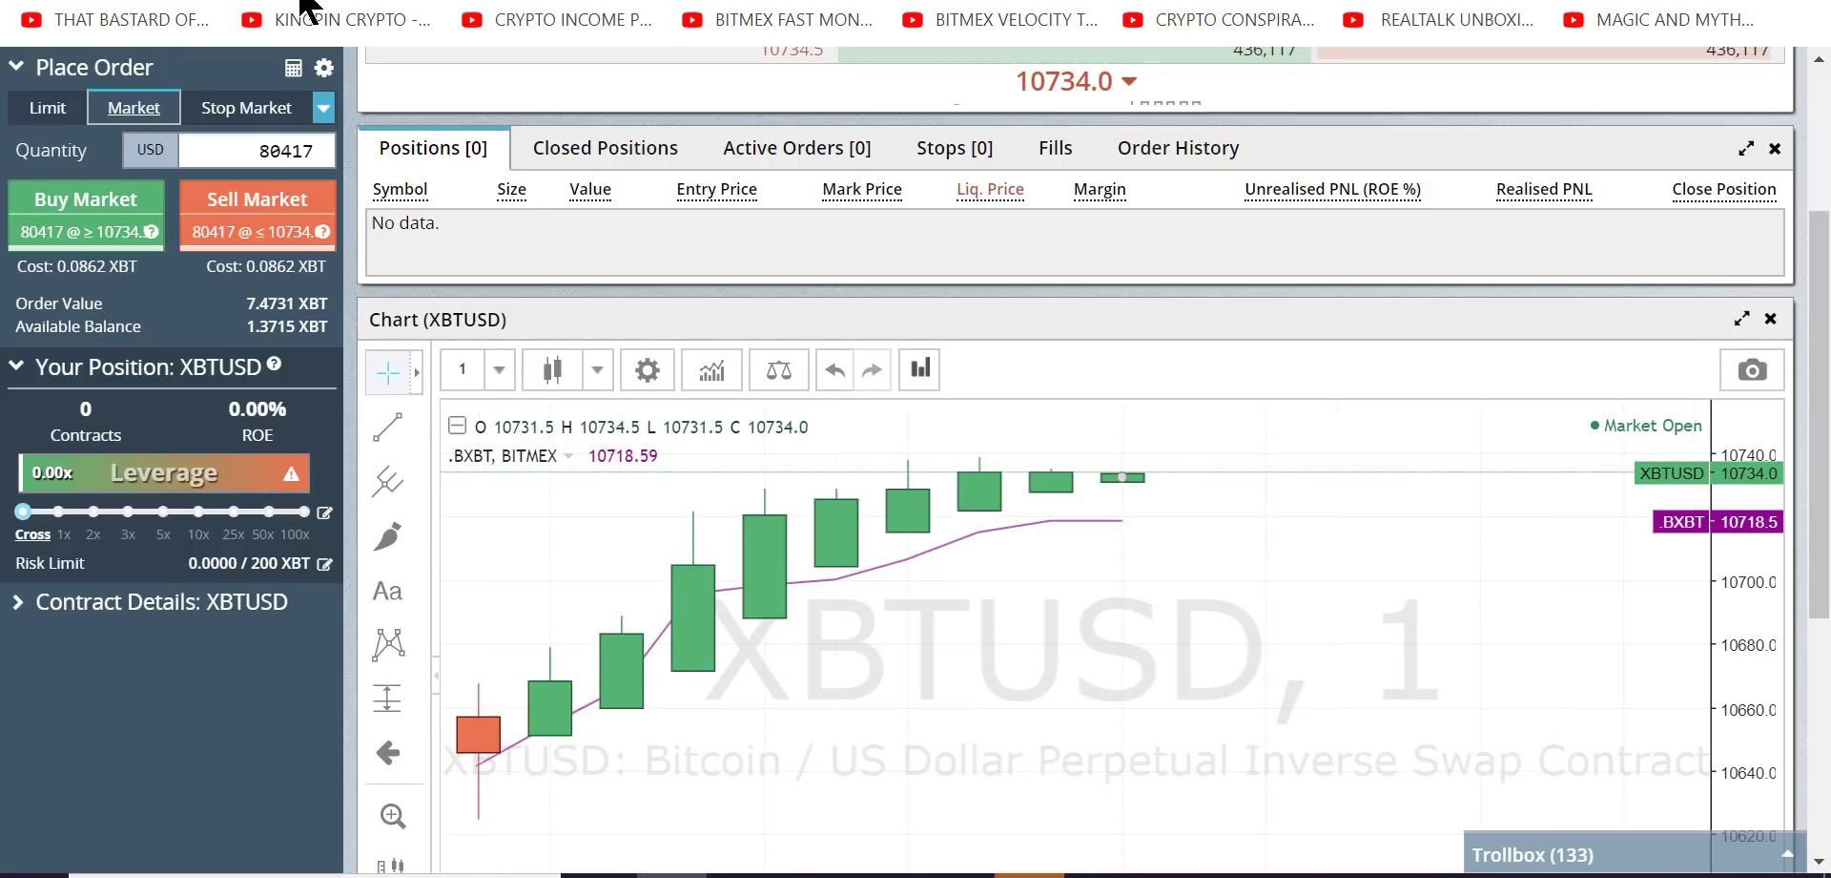
Step: Change the XBTUSD chart's time interval to 6-hour candles
scroll(1335, 229, down, 2)
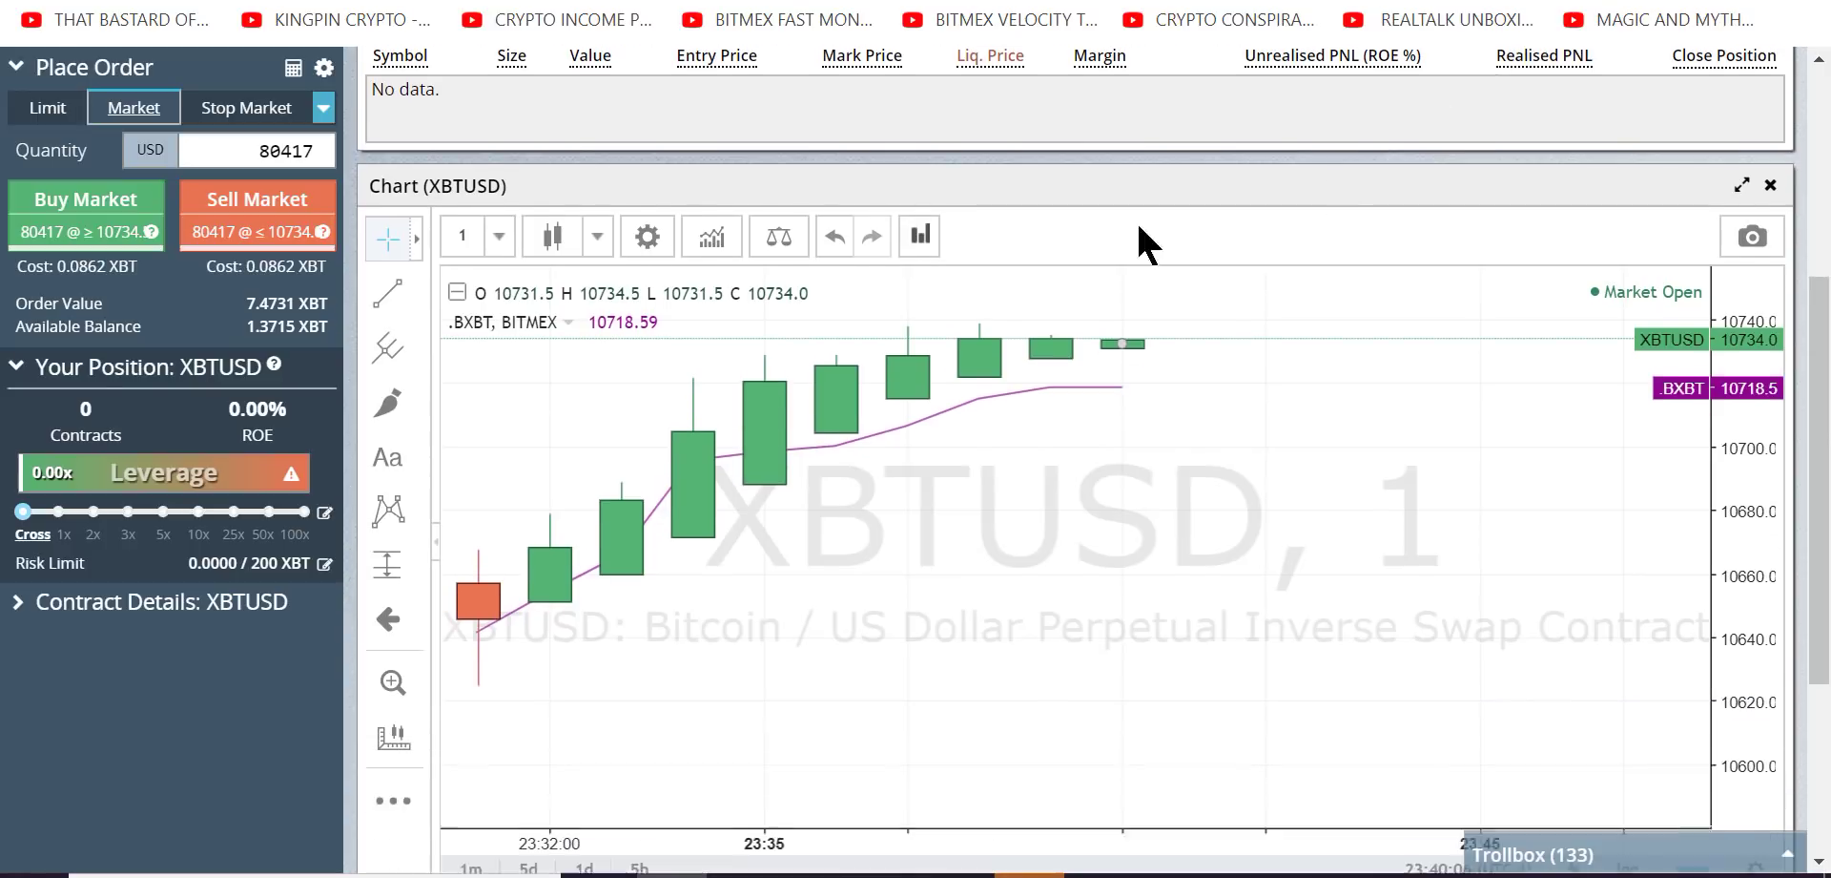
click(511, 220)
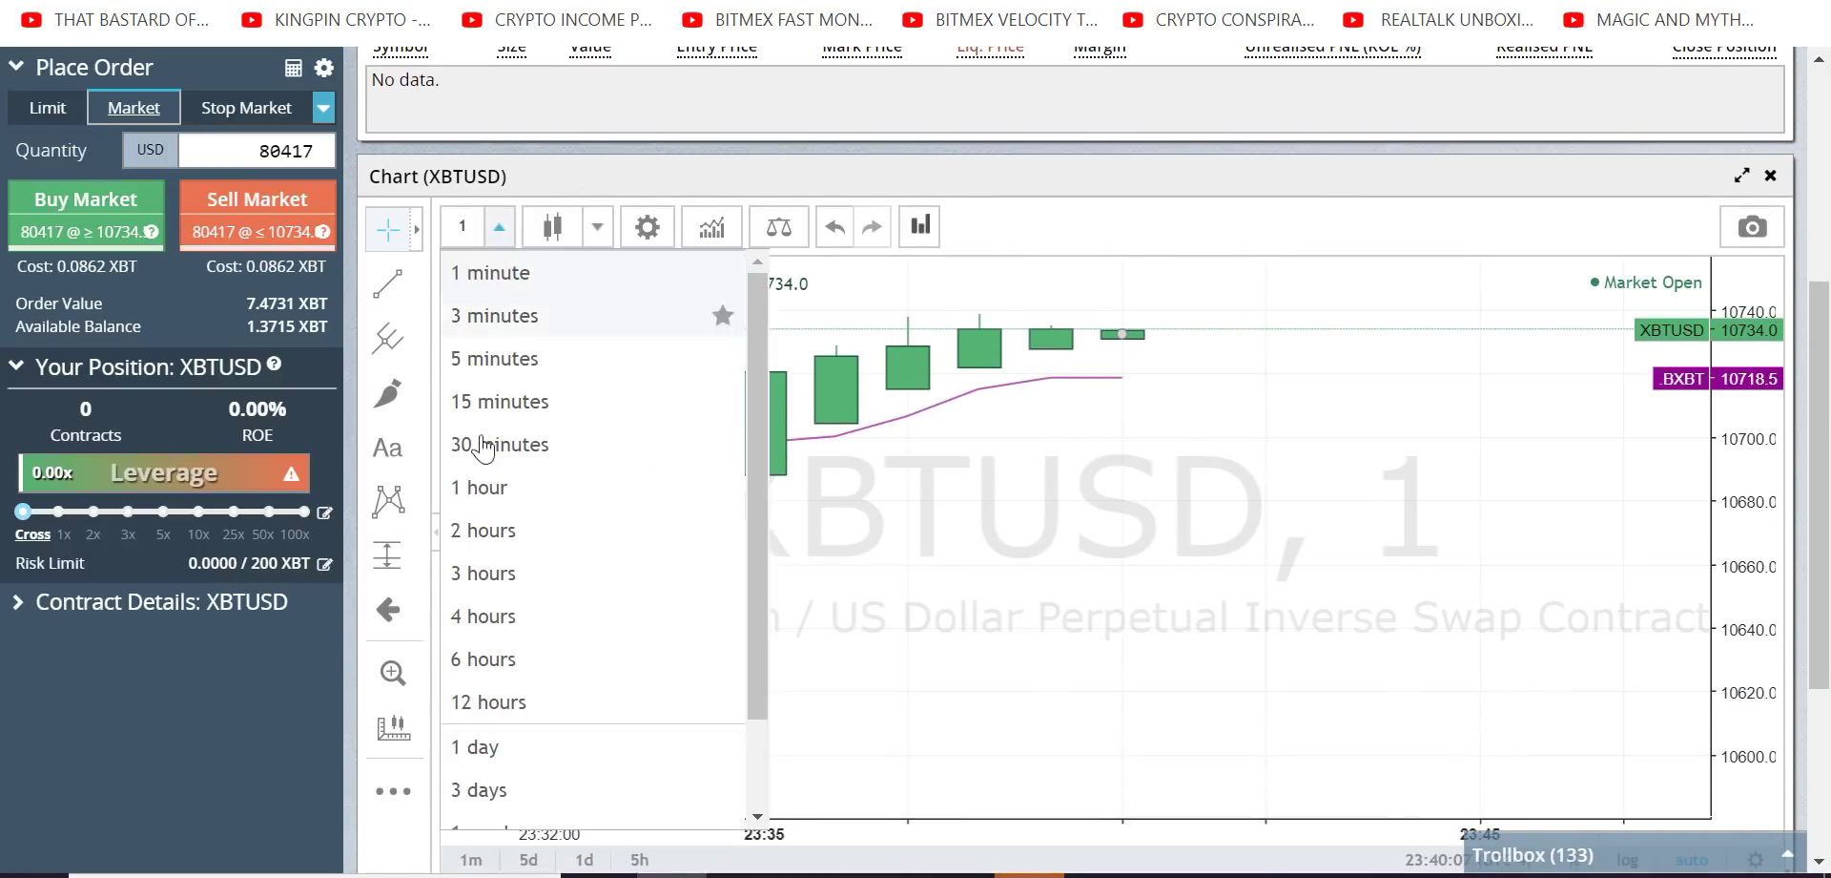
click(483, 650)
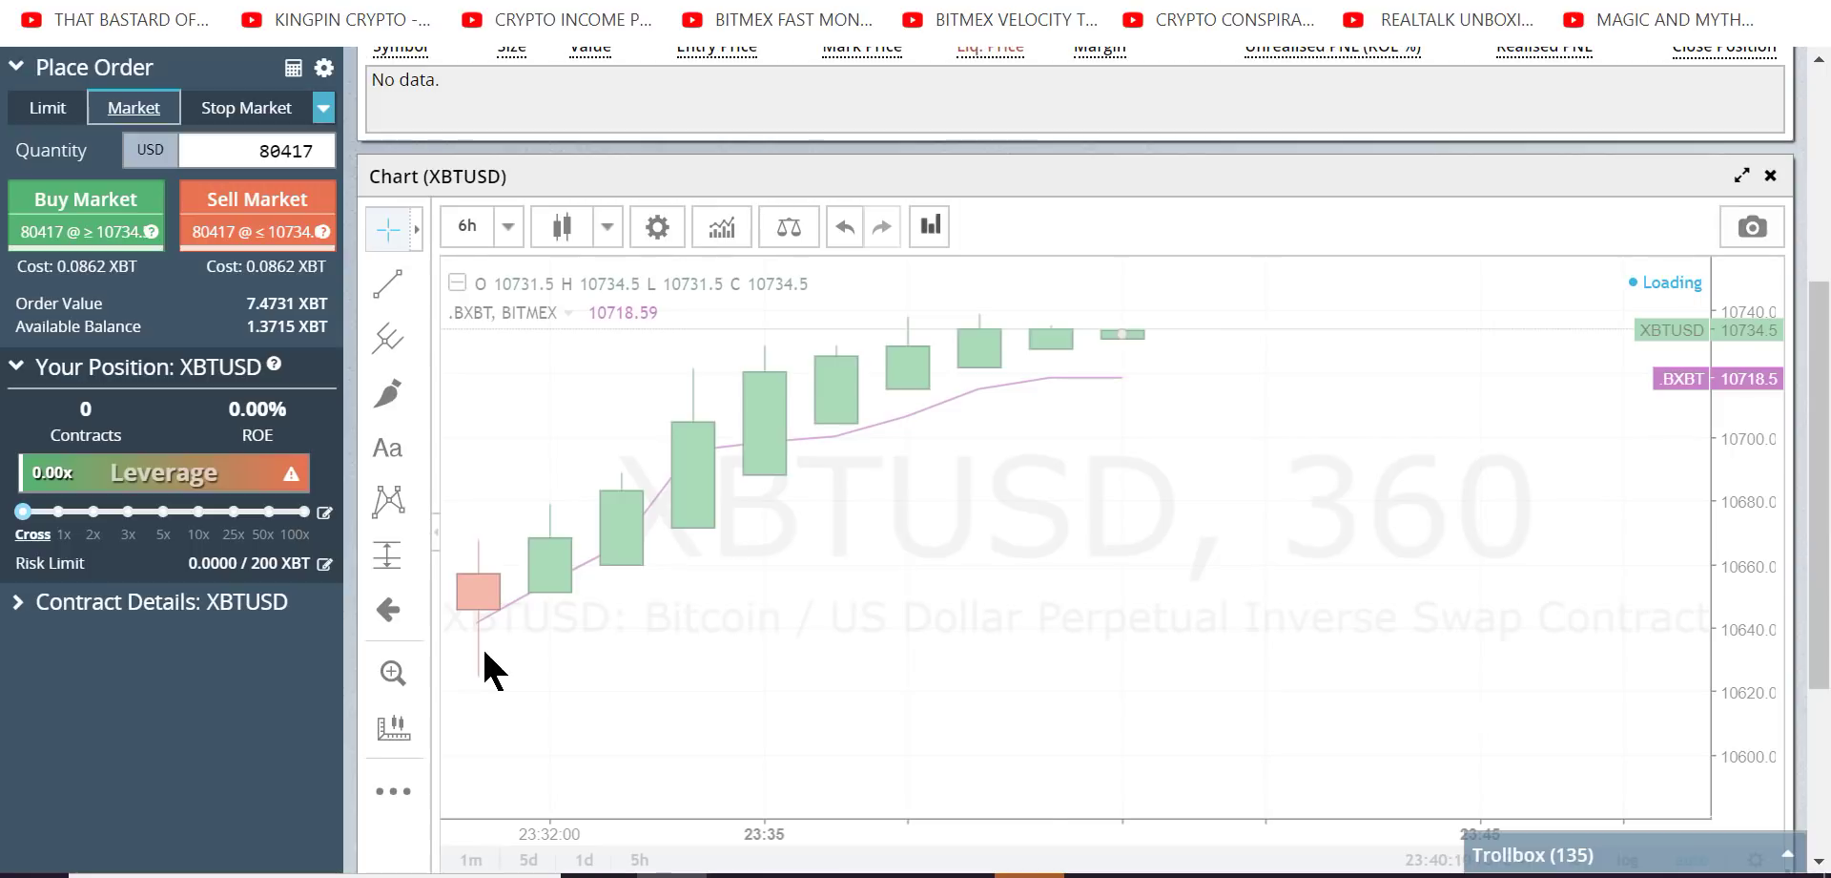